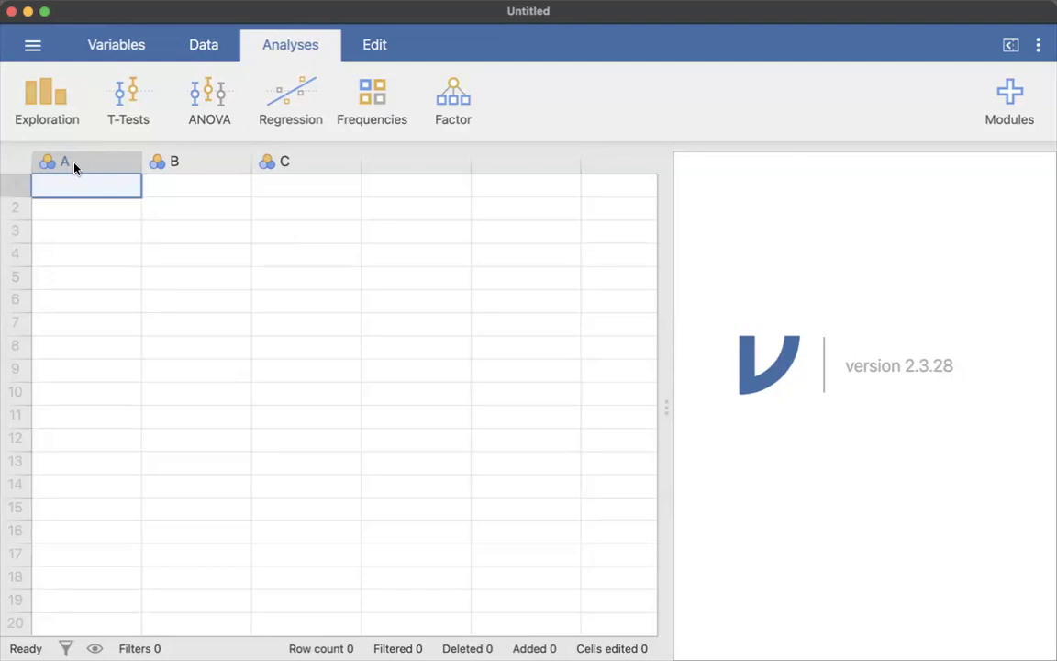
- Try selecting cells across row 1 of the empty spreadsheet, from A1 through D1
left_click(17, 158)
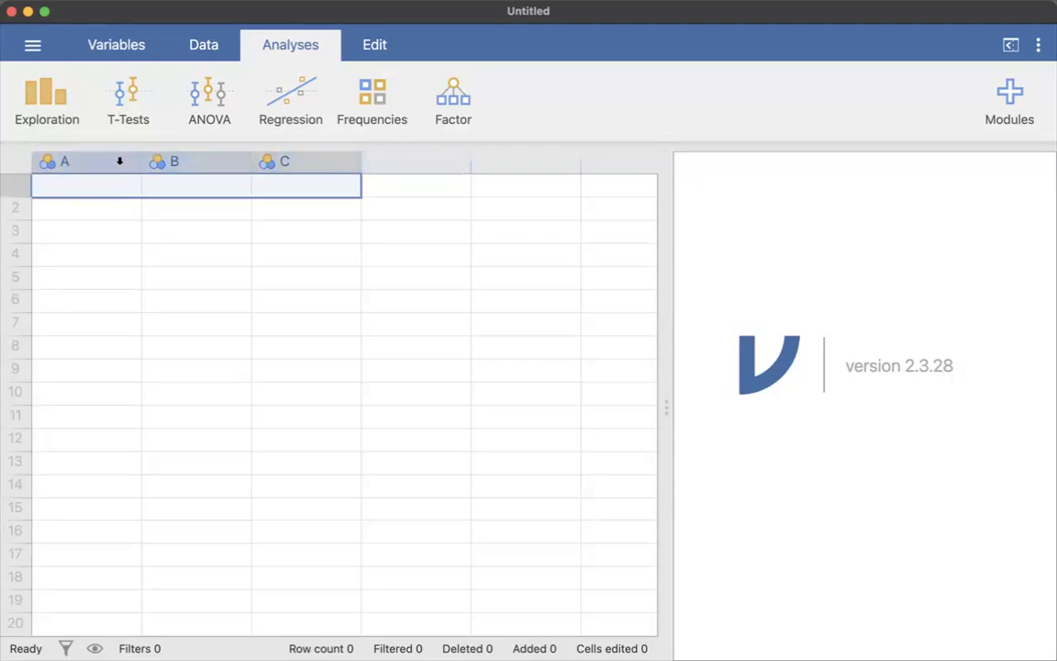
left_click(60, 187)
left_click_drag(60, 187, 563, 181)
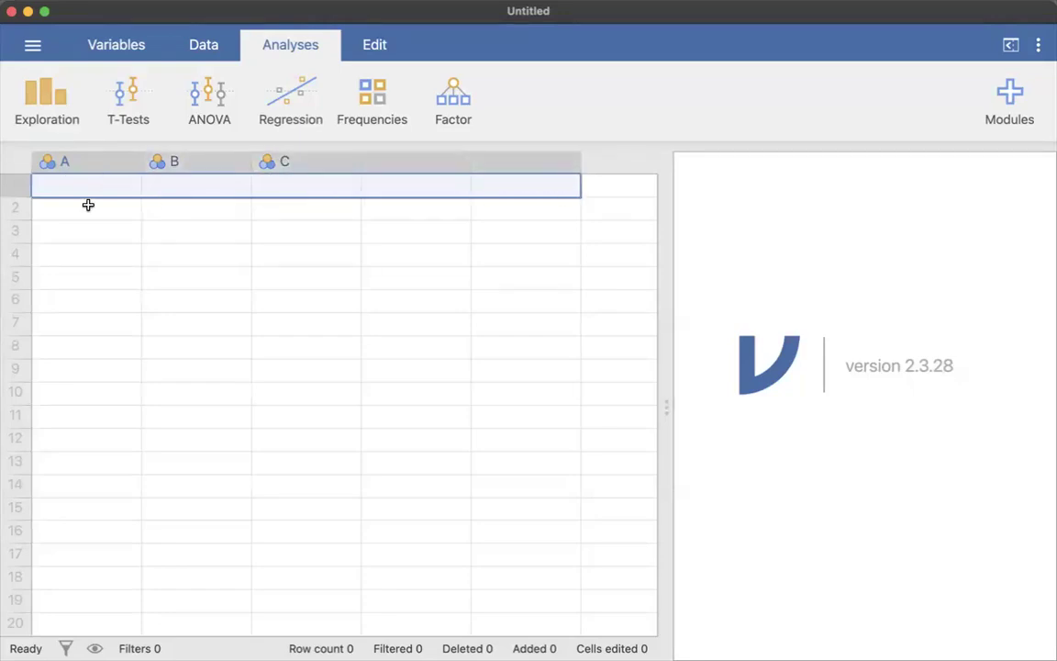
left_click(42, 184)
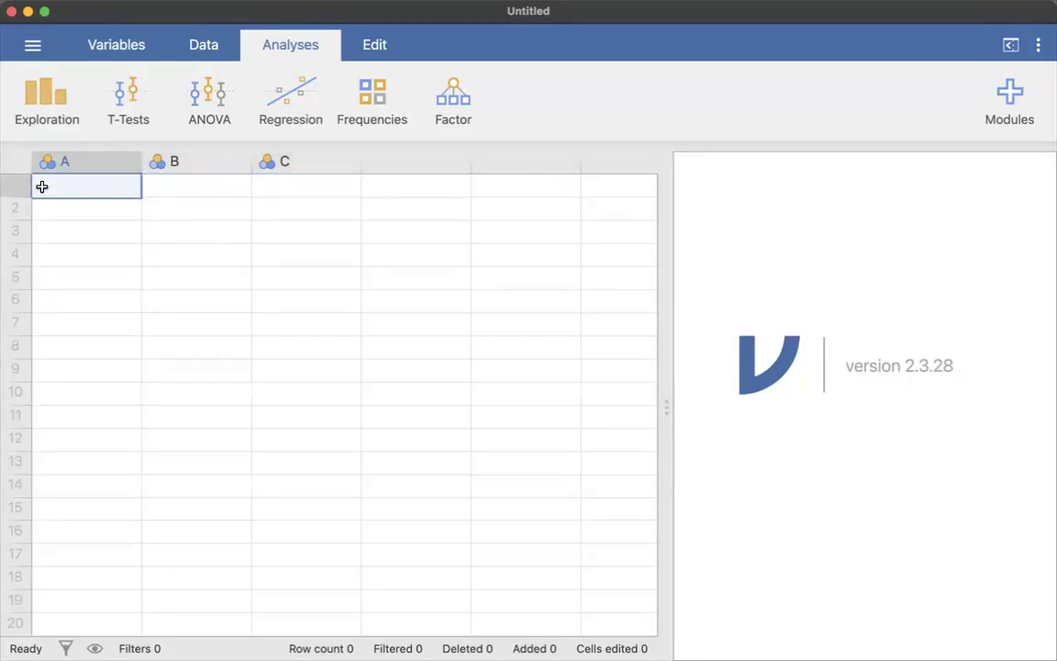
left_click_drag(42, 185, 402, 186)
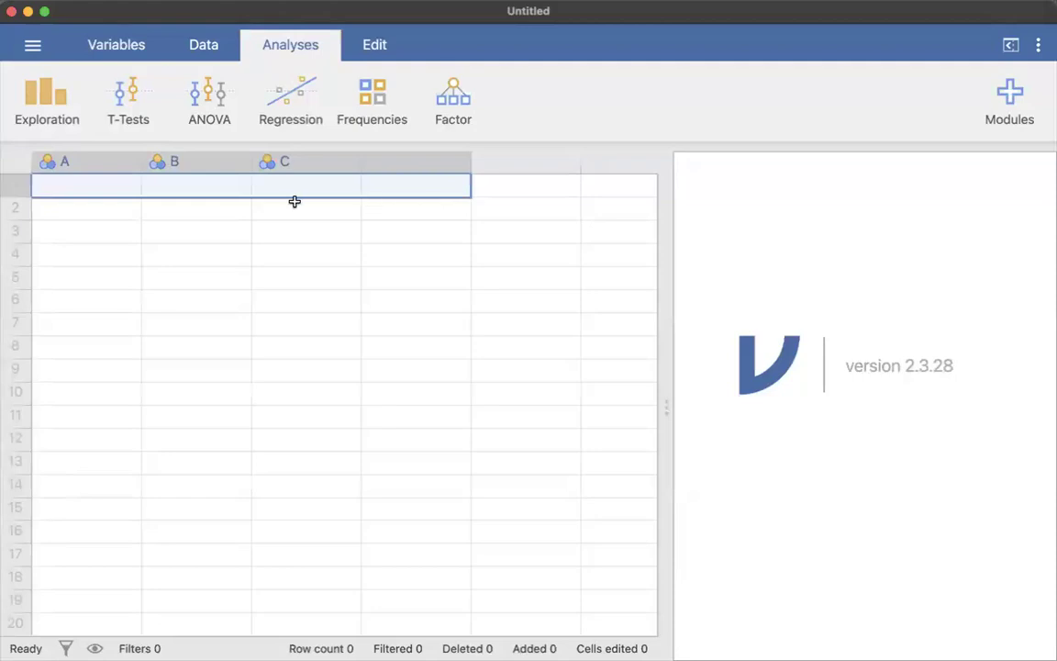
left_click(107, 218)
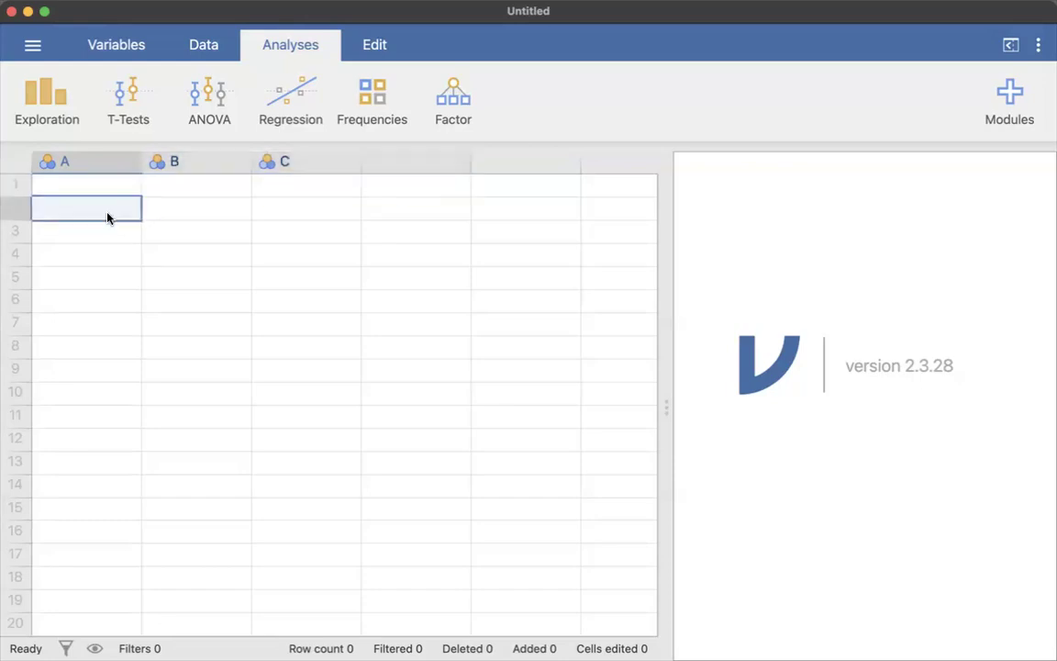
left_click(55, 185)
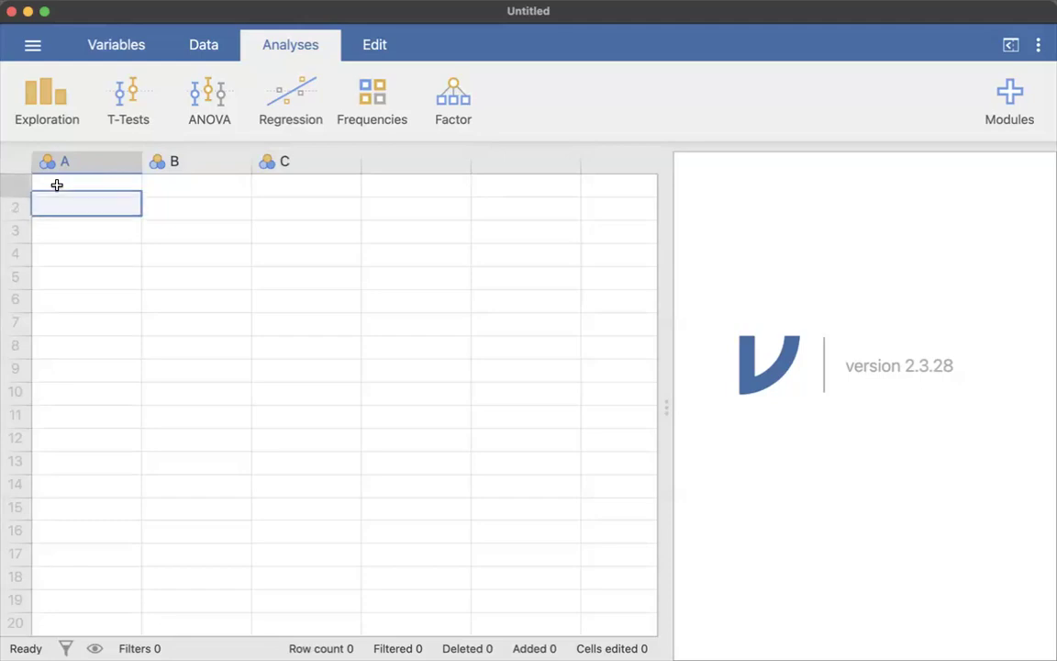
left_click(415, 182, "shift")
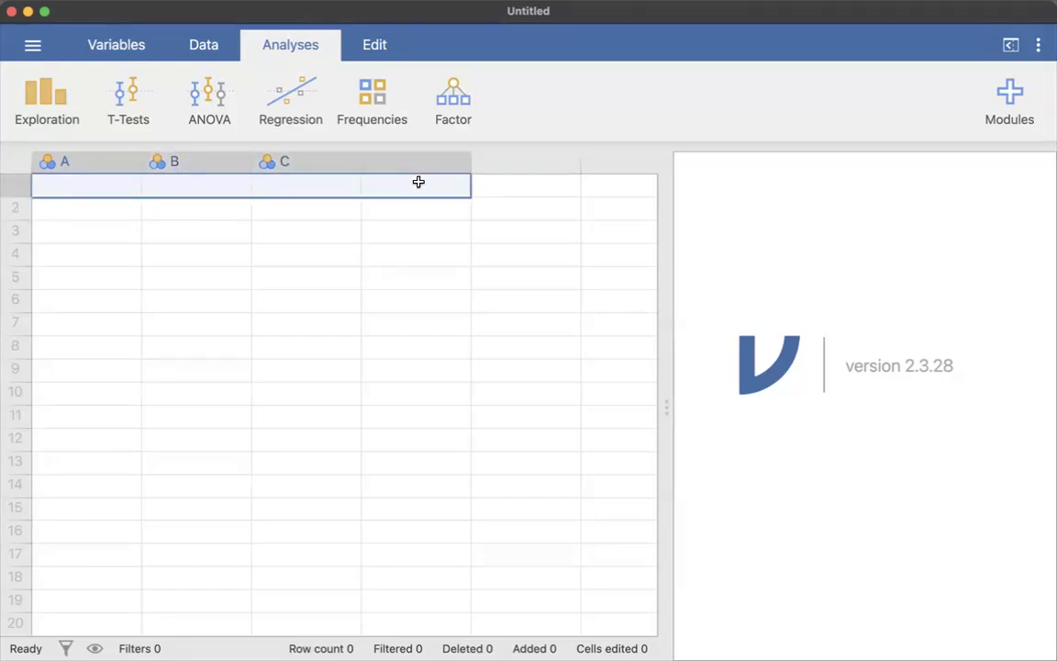
- Open variable A's settings and check the Measure type list, leaving it Nominal
double_click(89, 159)
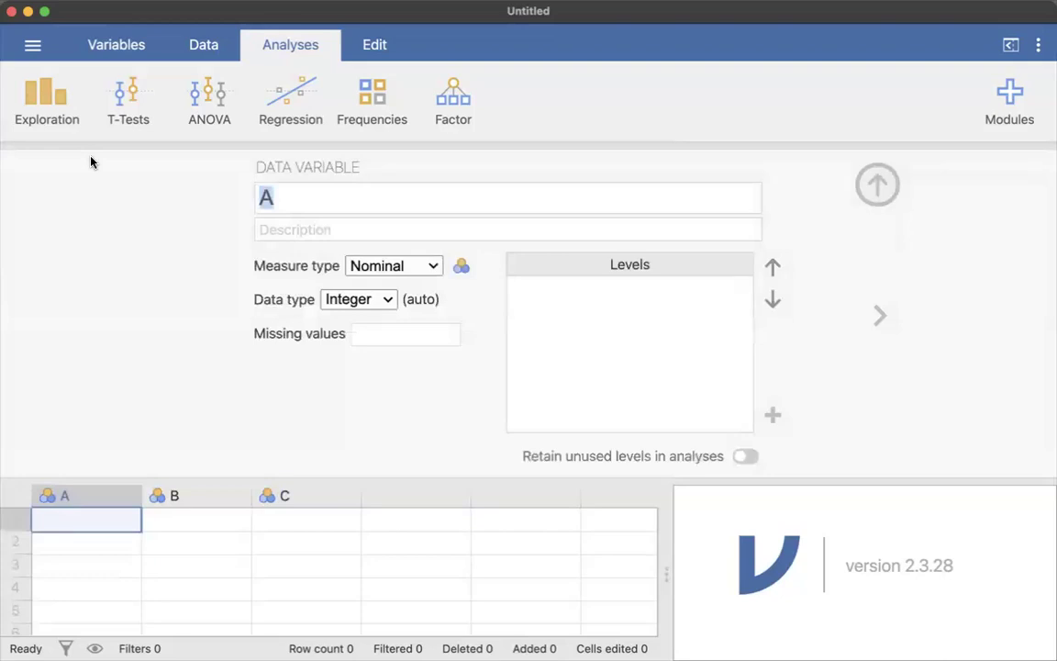
left_click(287, 199)
left_click(434, 268)
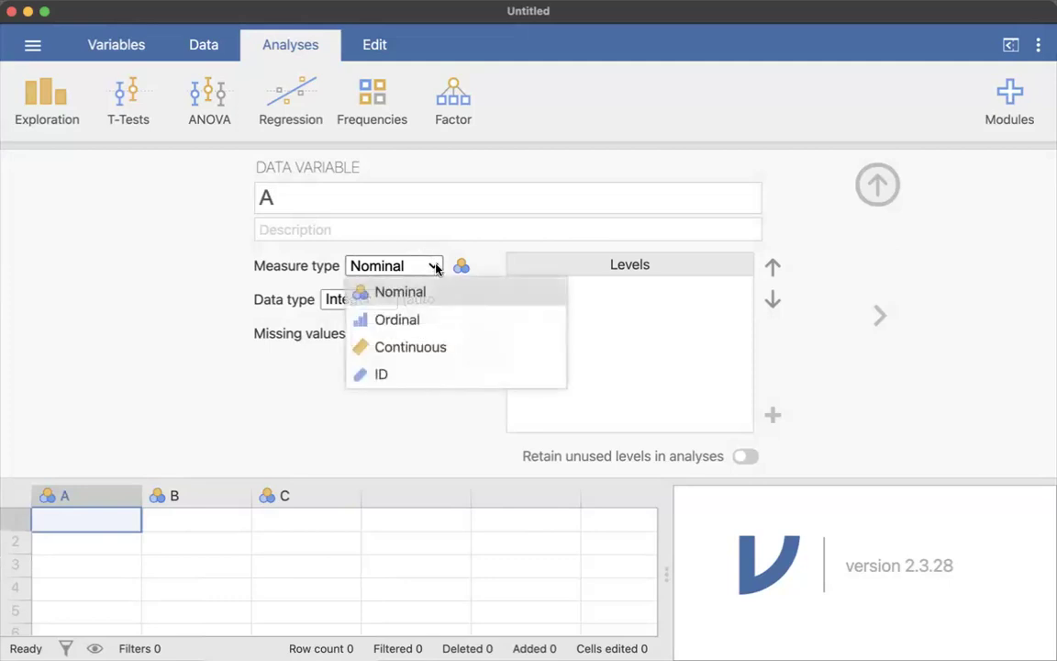
left_click(135, 270)
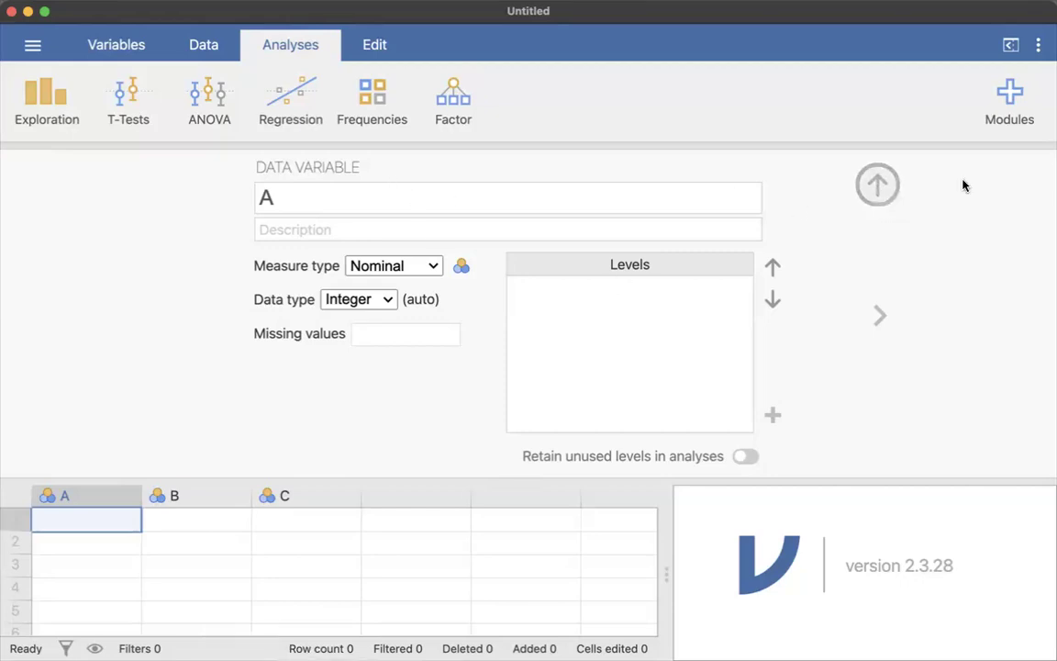
- Hide variable A's settings, reopen them via Data > Setup, browse to B and back, then return to Data
left_click(878, 186)
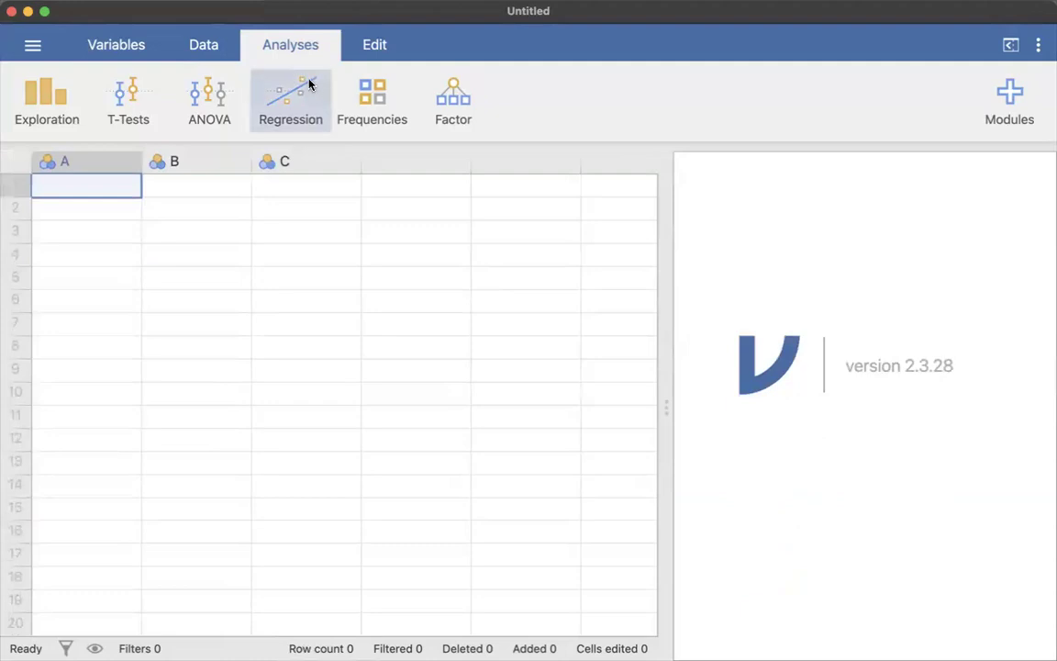
left_click(211, 50)
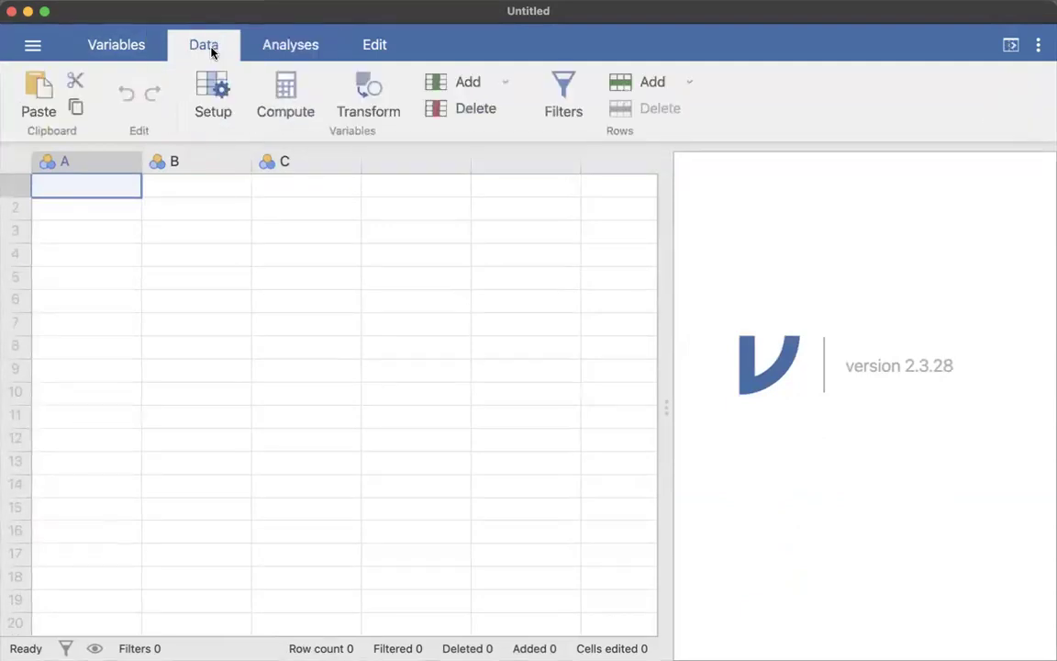
left_click(213, 92)
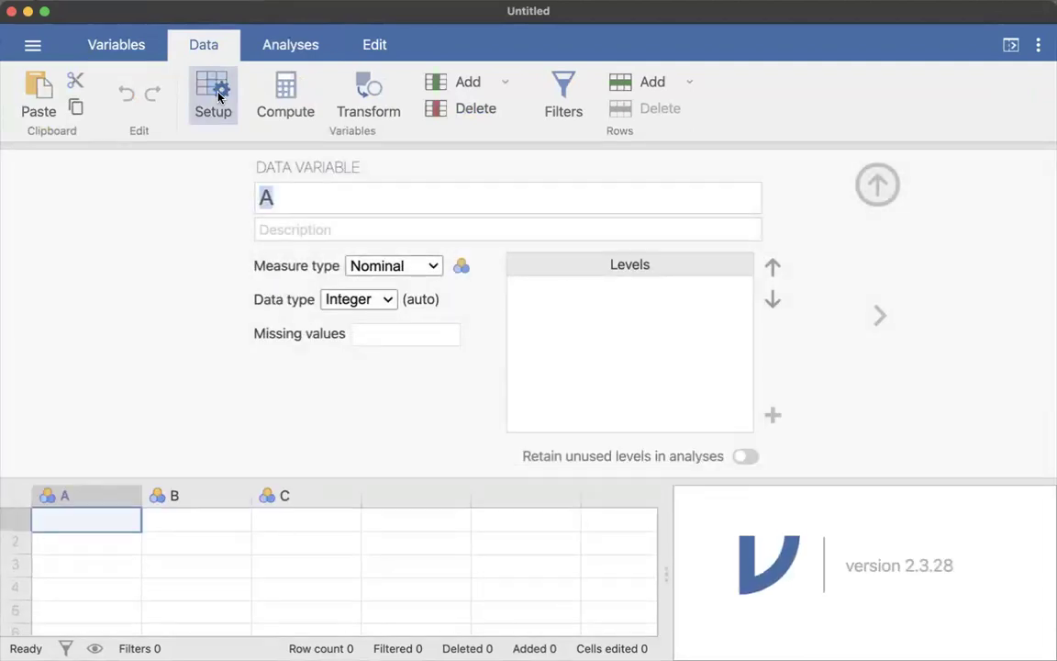
left_click(879, 316)
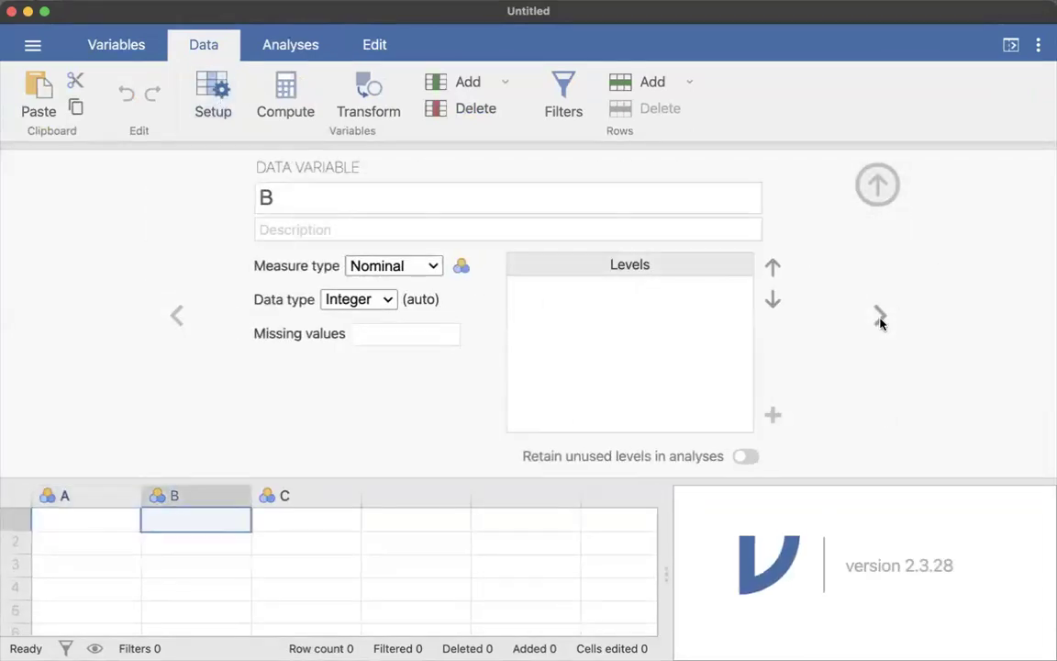
left_click(176, 315)
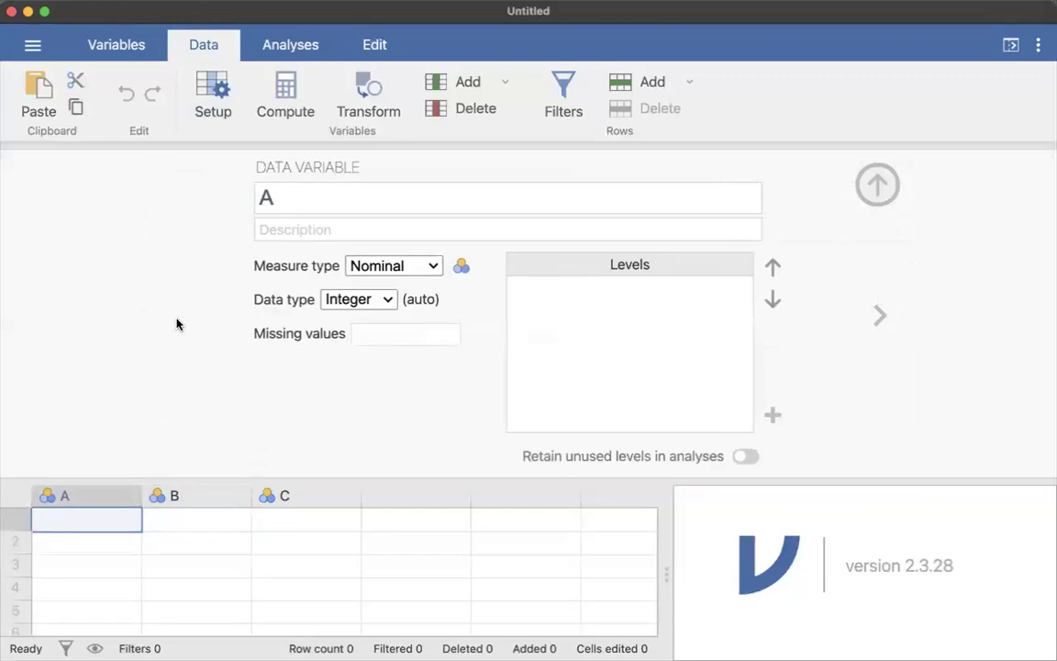
left_click(120, 46)
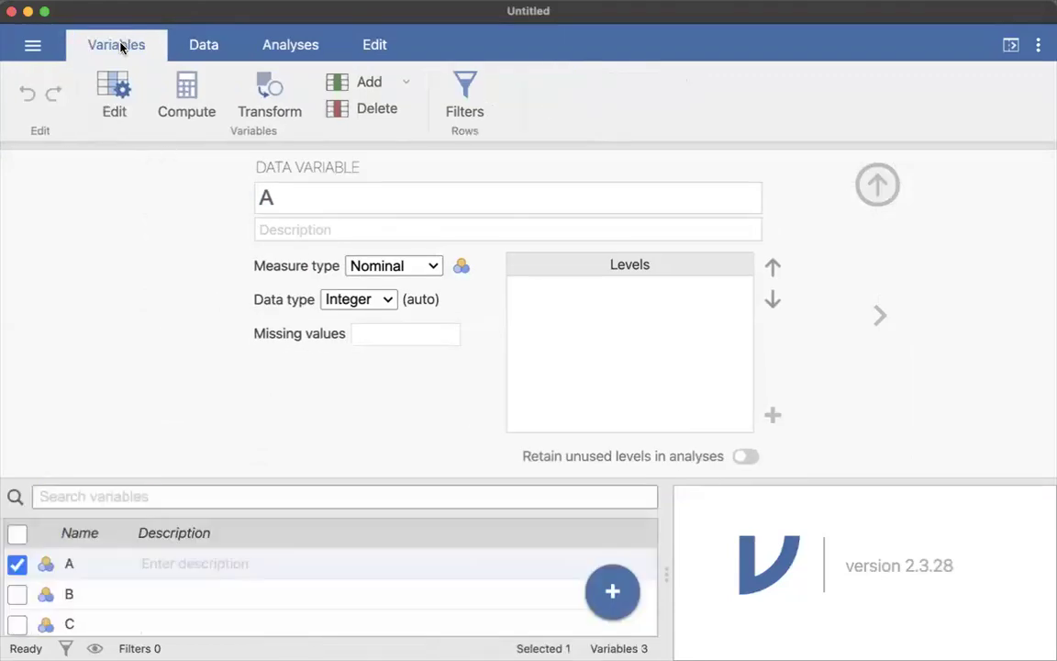
left_click(115, 96)
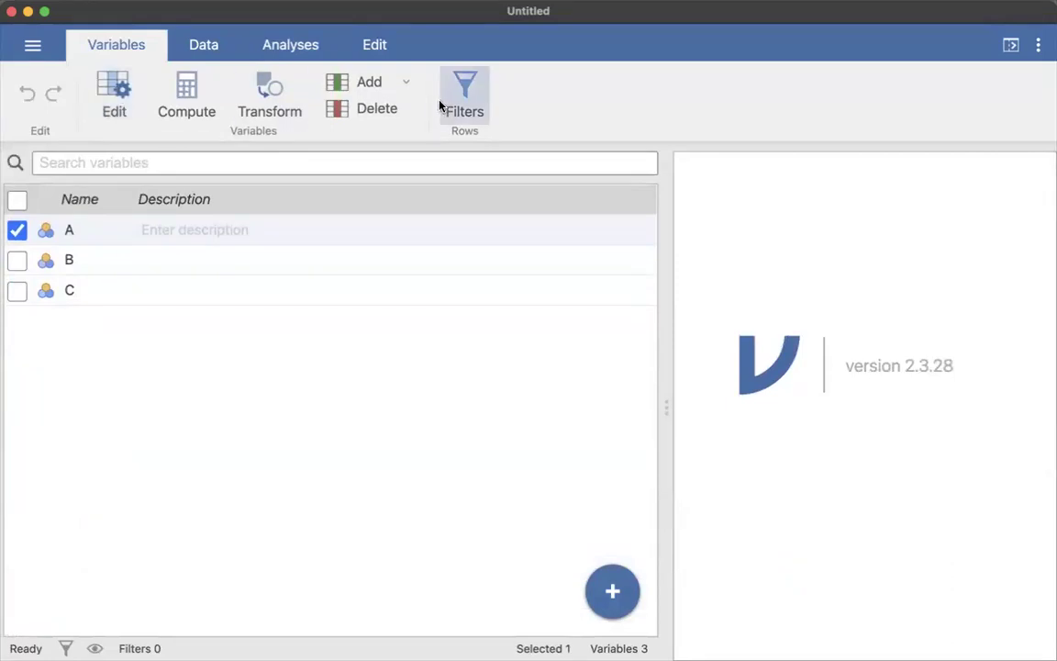
left_click(200, 45)
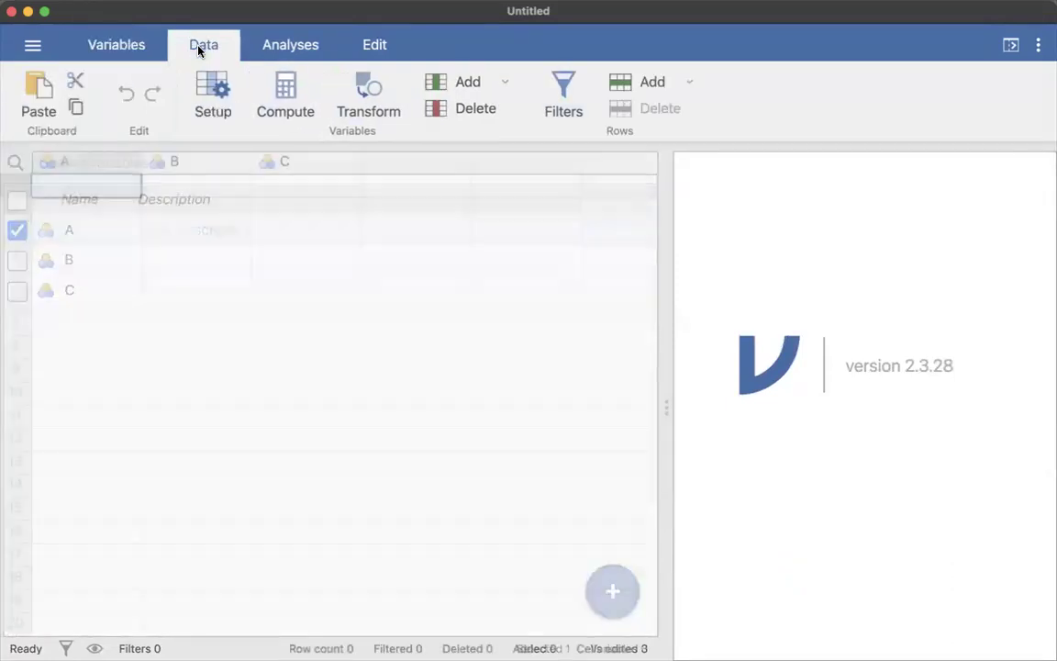
- Rename variable A to Gender
double_click(71, 161)
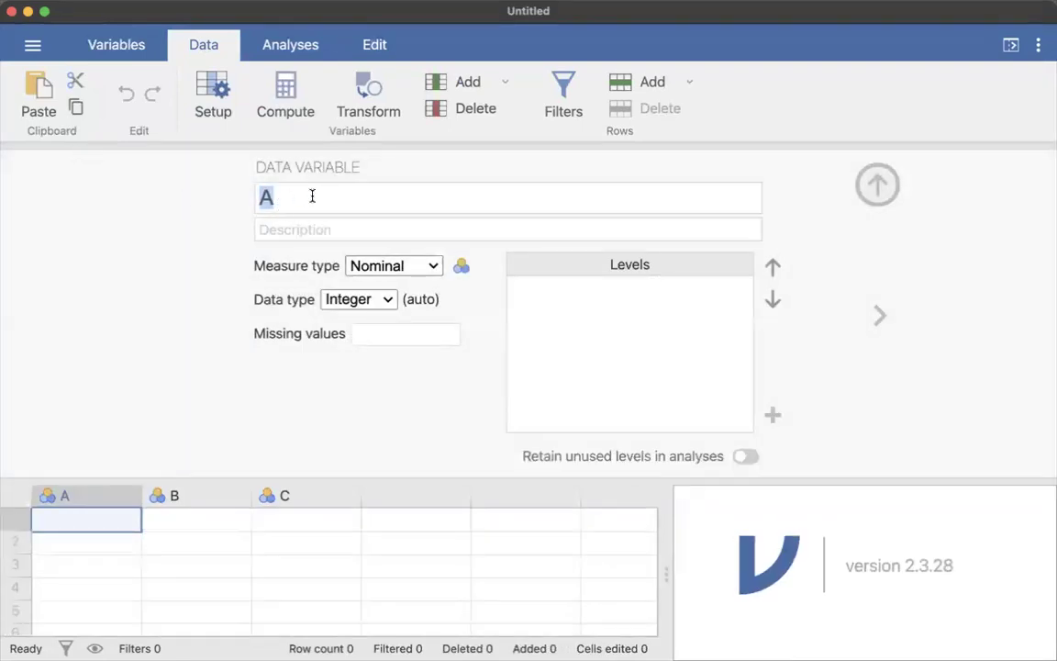
type("Genedr")
key("BackSpace")
key("BackSpace")
key("BackSpace")
type("de")
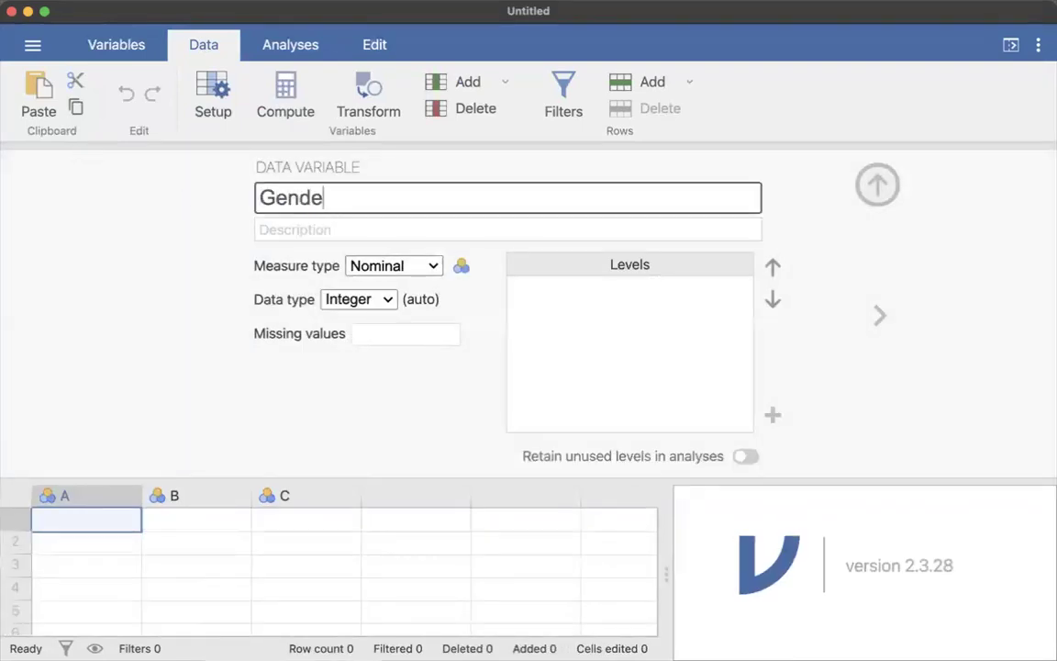
type("r")
left_click(380, 232)
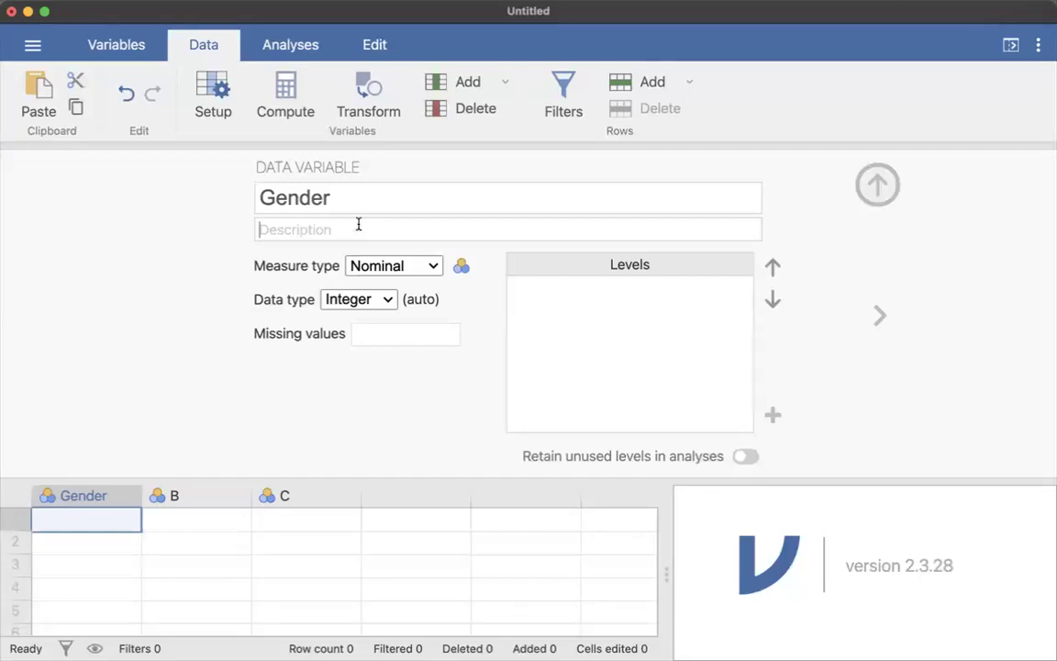
- Describe Gender as 'With which gender do you most identify?'
type("With w")
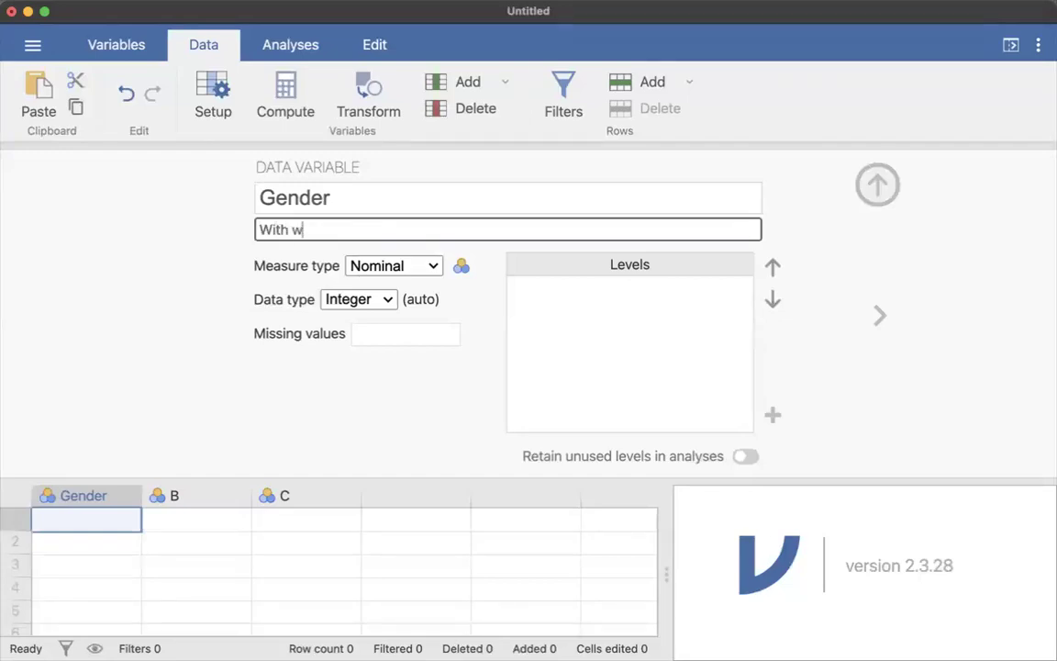
type("hich gender do")
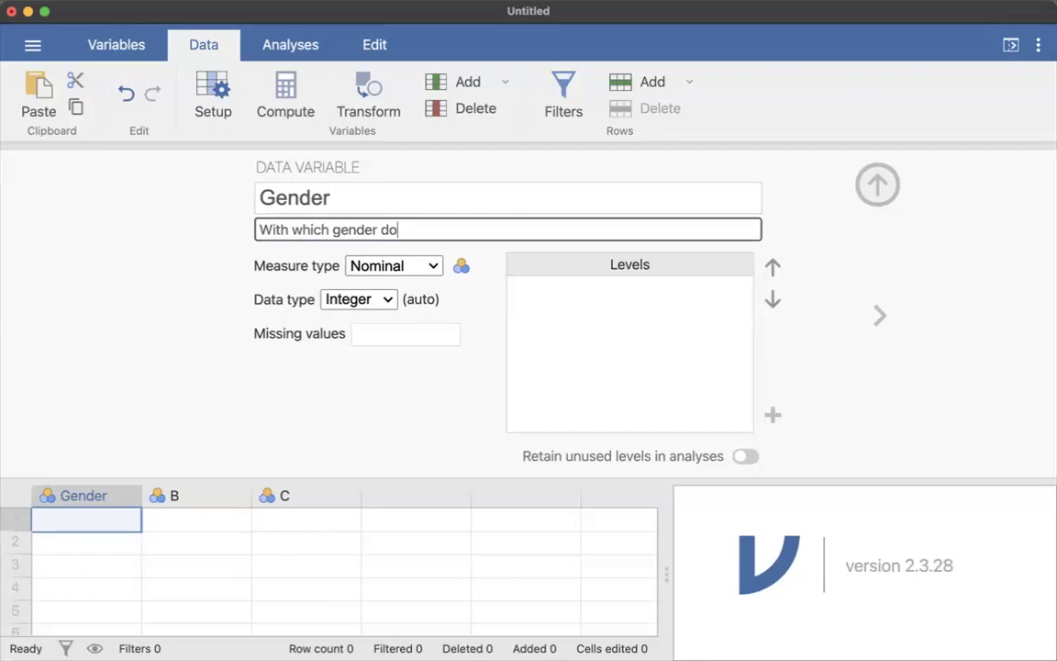
type(" you most identu")
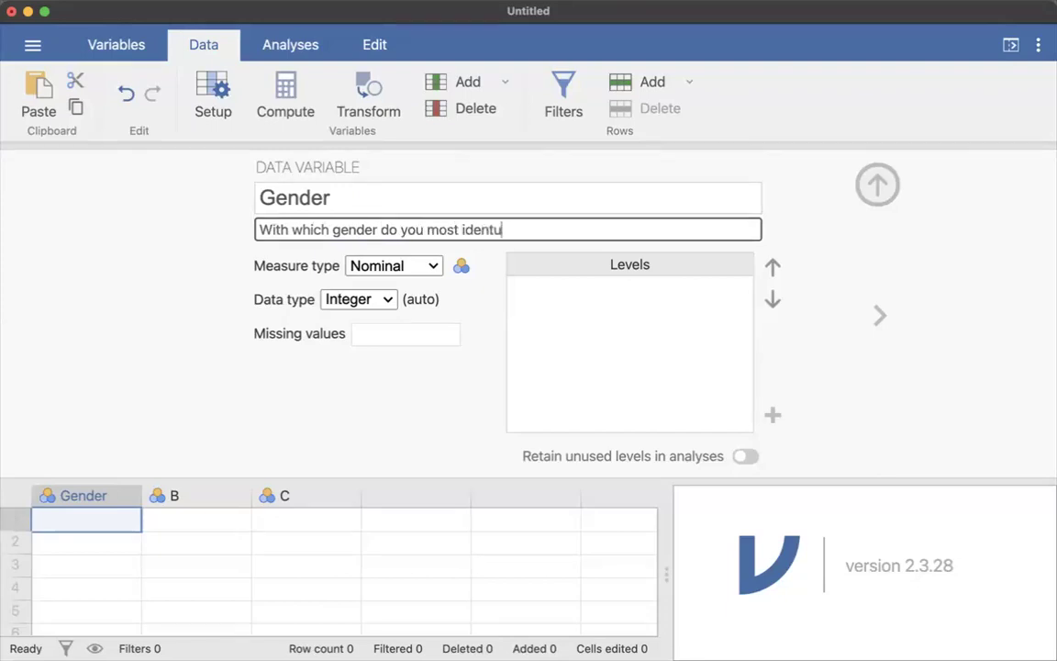
key("BackSpace")
key("BackSpace")
type("tify?")
left_click_drag(529, 232, 181, 236)
left_click(220, 255)
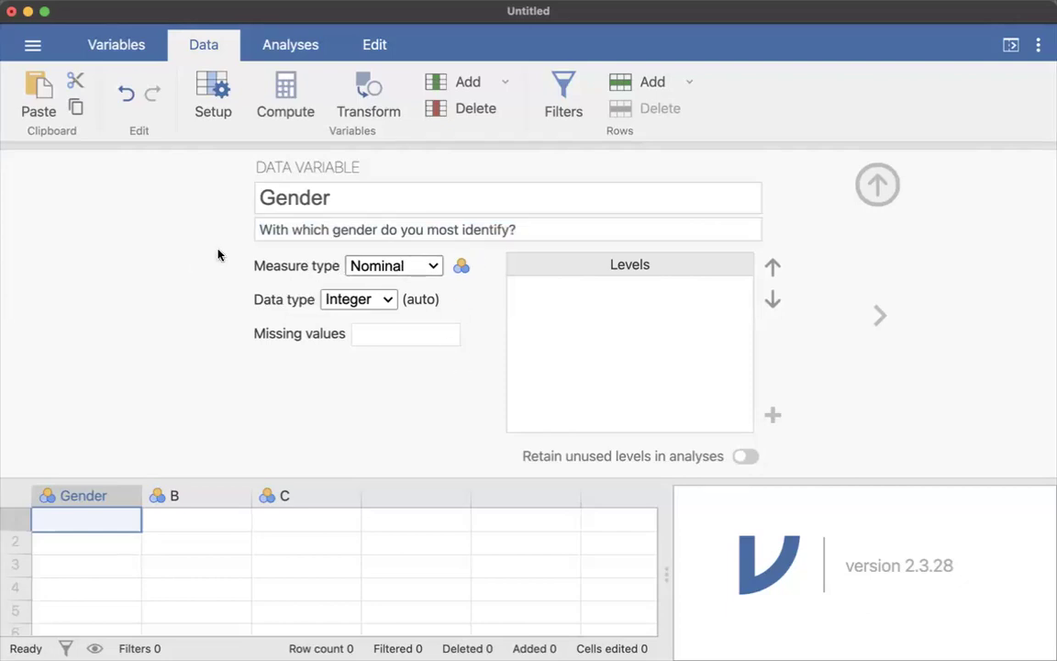
- Make Gender a Text variable and enter Man, Woman, Non-binary, Woman, Woman in rows 1–5
left_click(387, 300)
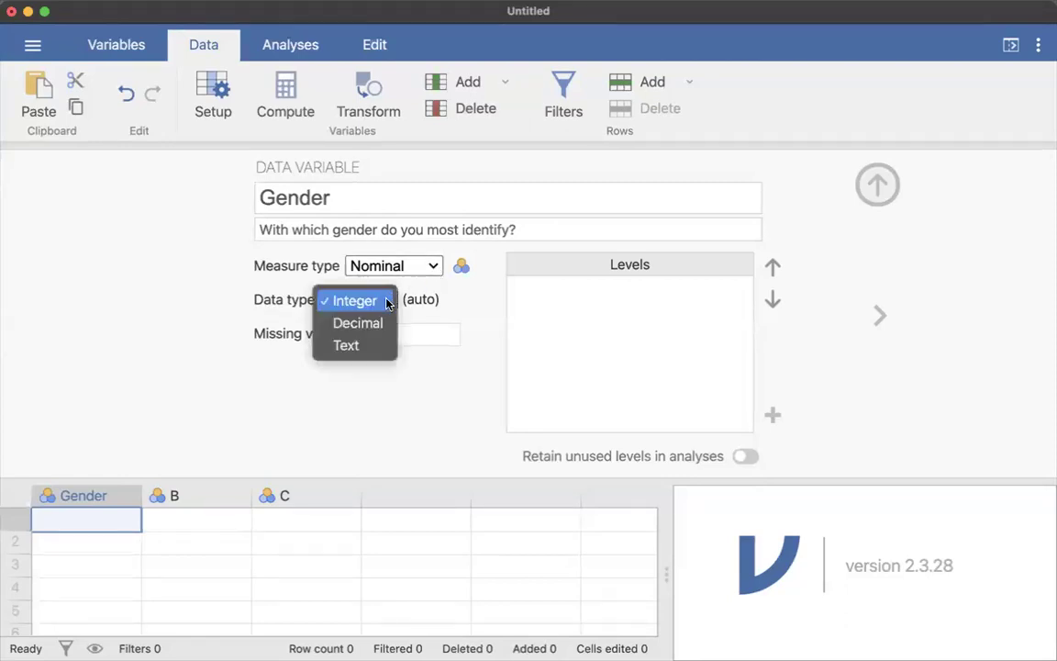
left_click(368, 345)
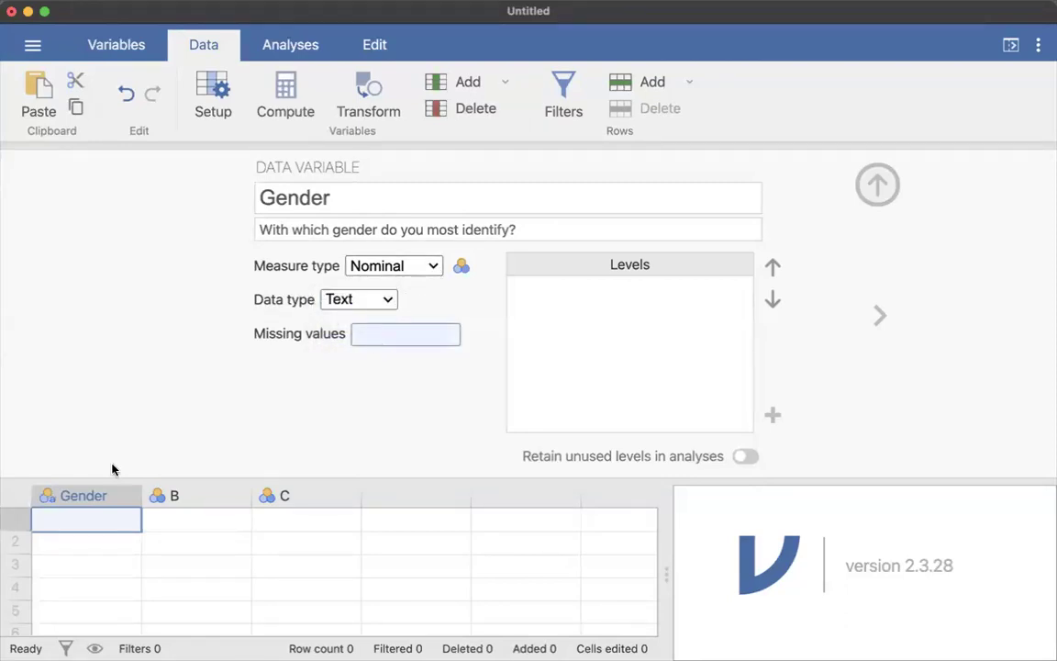
left_click(54, 514)
type("Man")
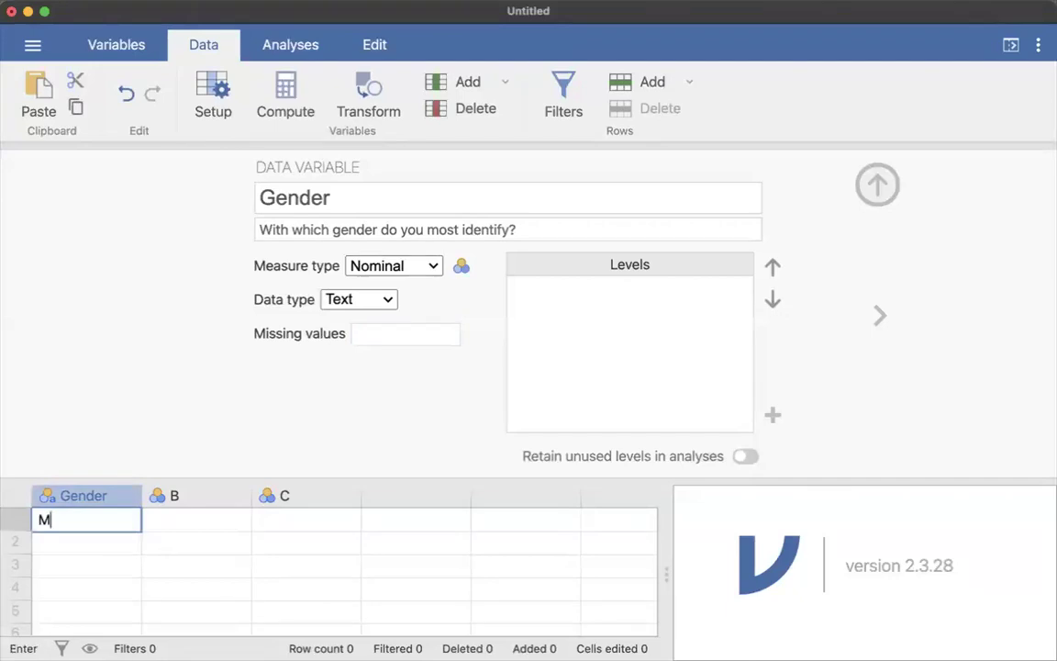
key("Return")
type("Wome")
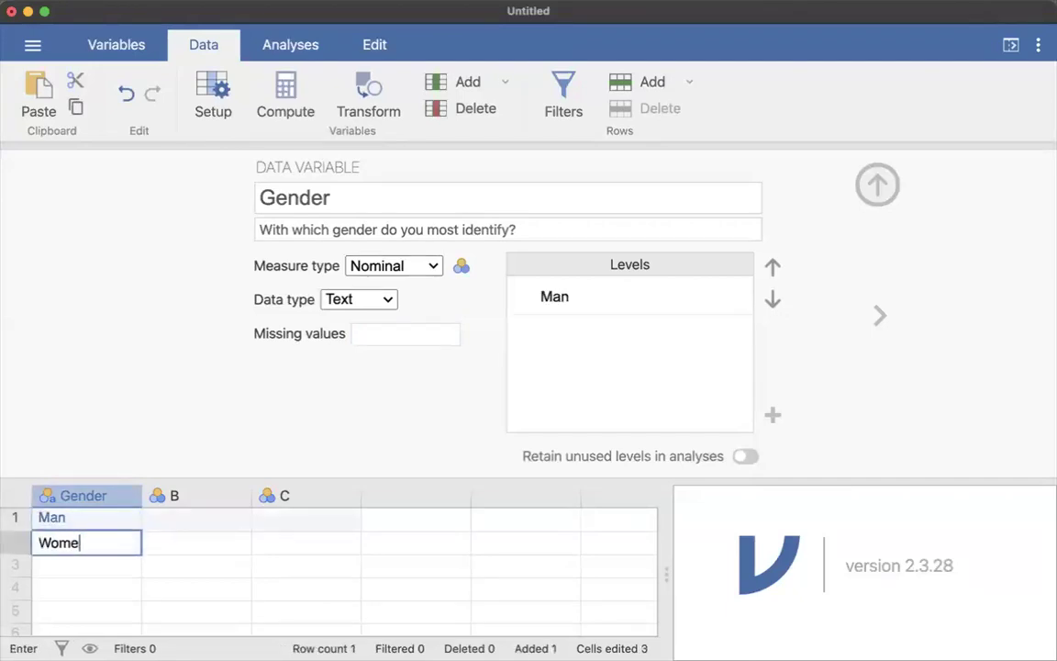
type("n")
key("Return")
type("Non-b")
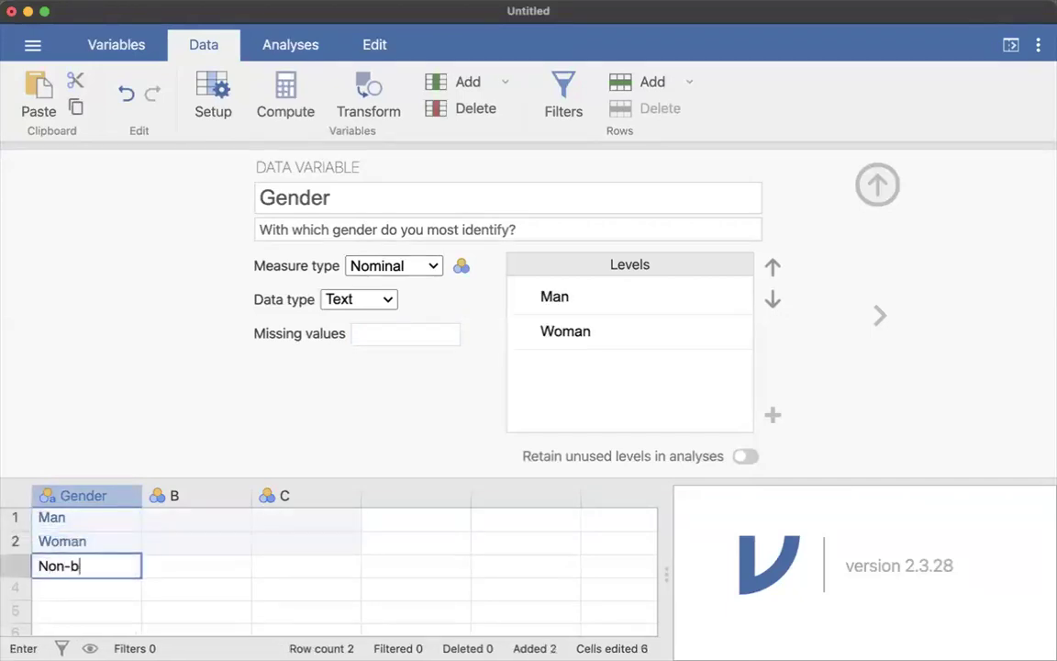
type("uinary")
key("BackSpace")
key("BackSpace")
key("BackSpace")
key("BackSpace")
key("BackSpace")
key("BackSpace")
type("inary")
key("Return")
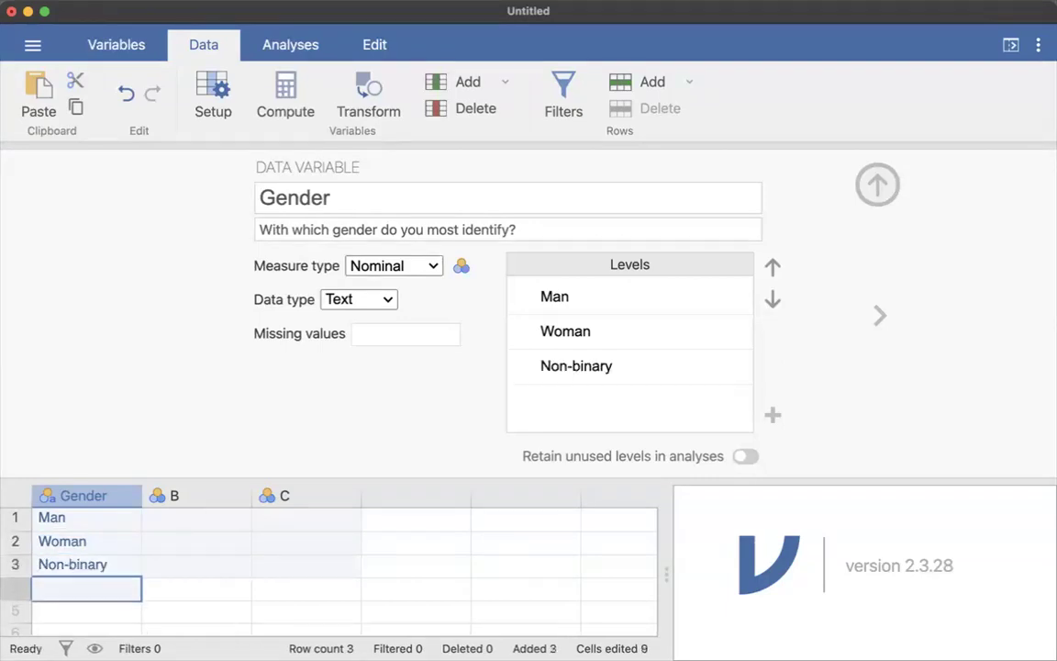
type("Woman")
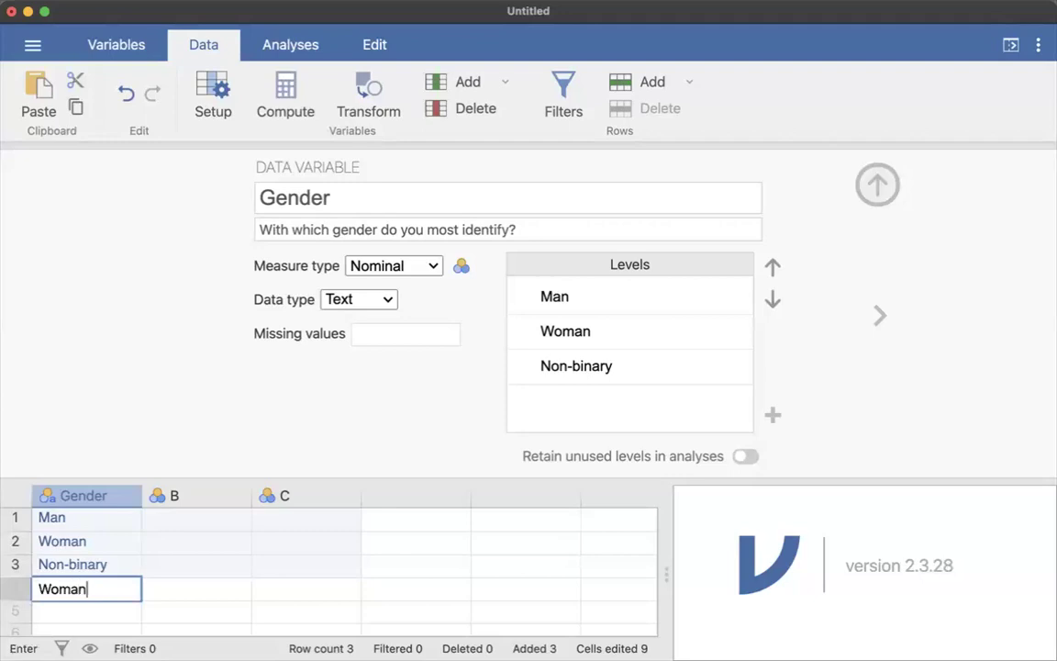
key("Return")
type("Woman")
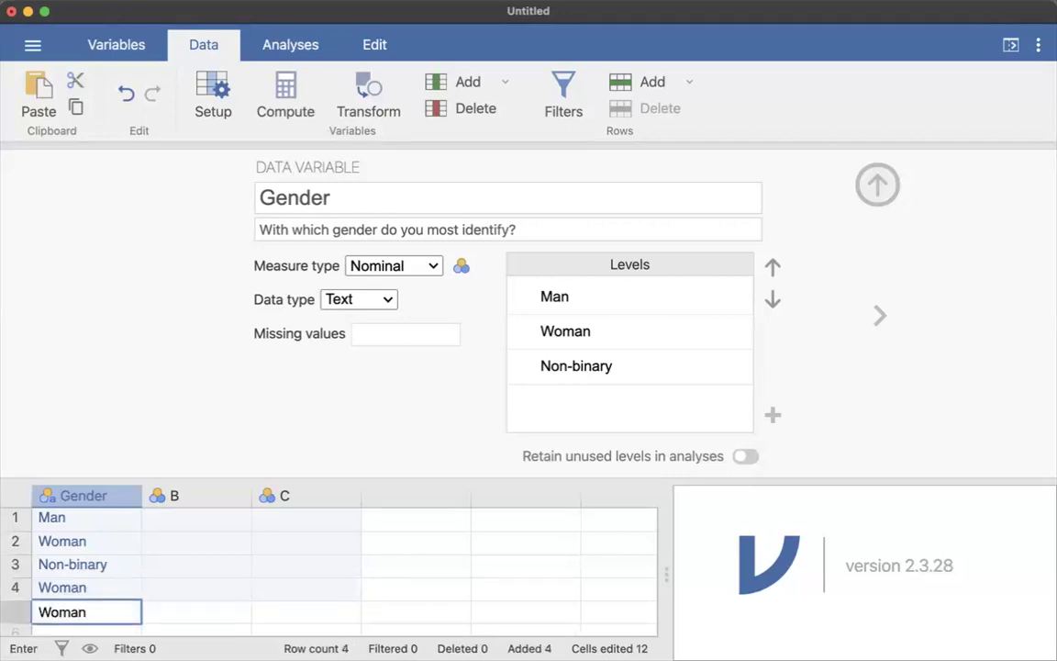
key("Return")
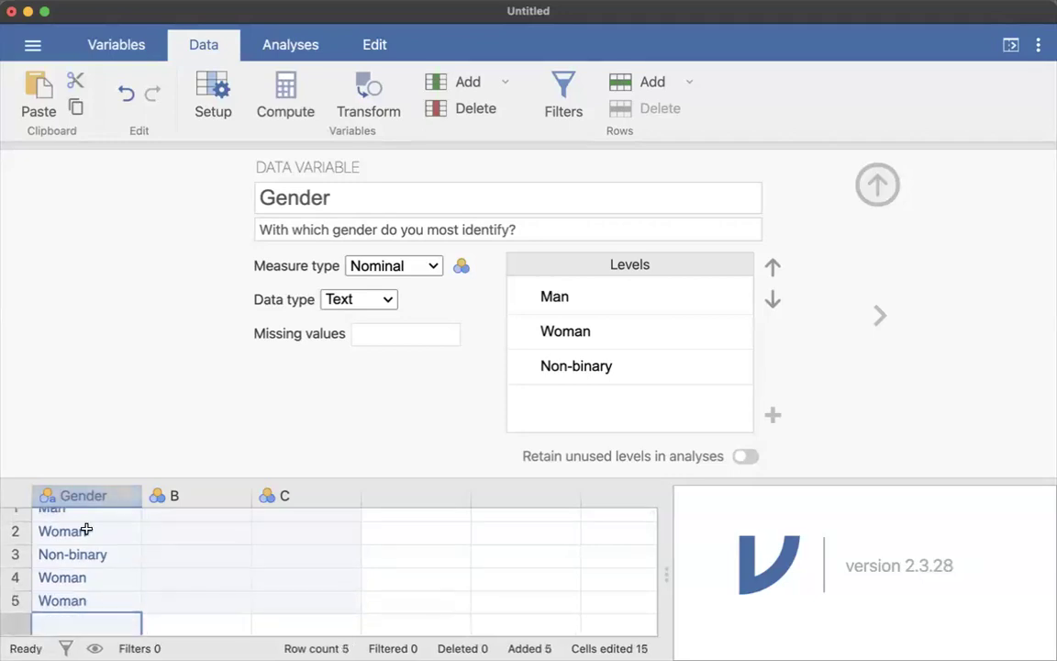
- Review the entries by selecting the Gender column and its first two cells
key("Up")
left_click(53, 520)
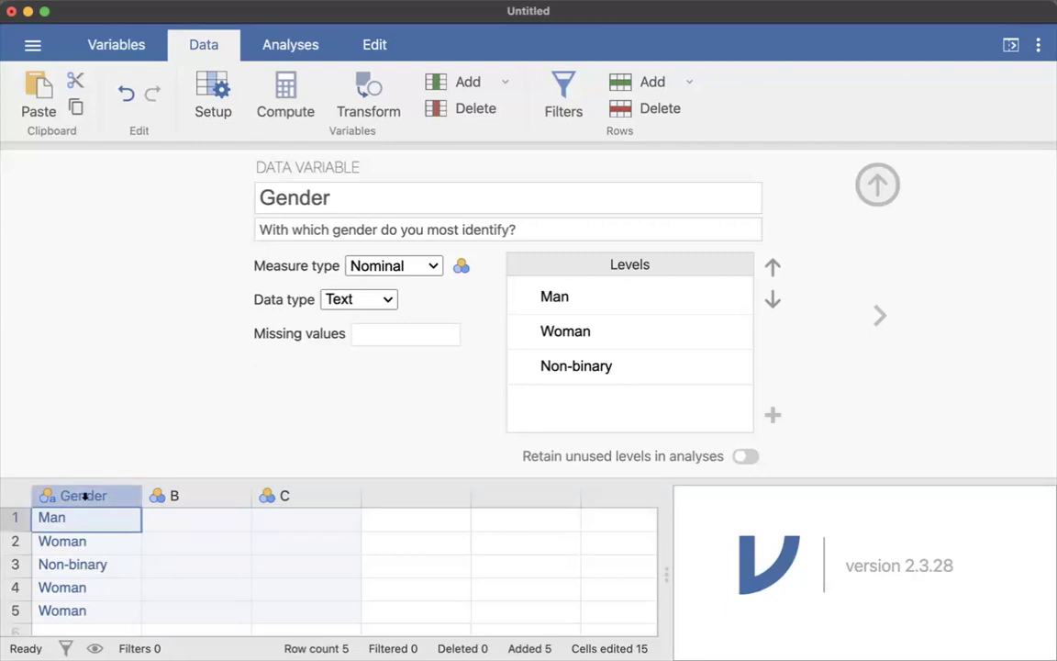
left_click(85, 496)
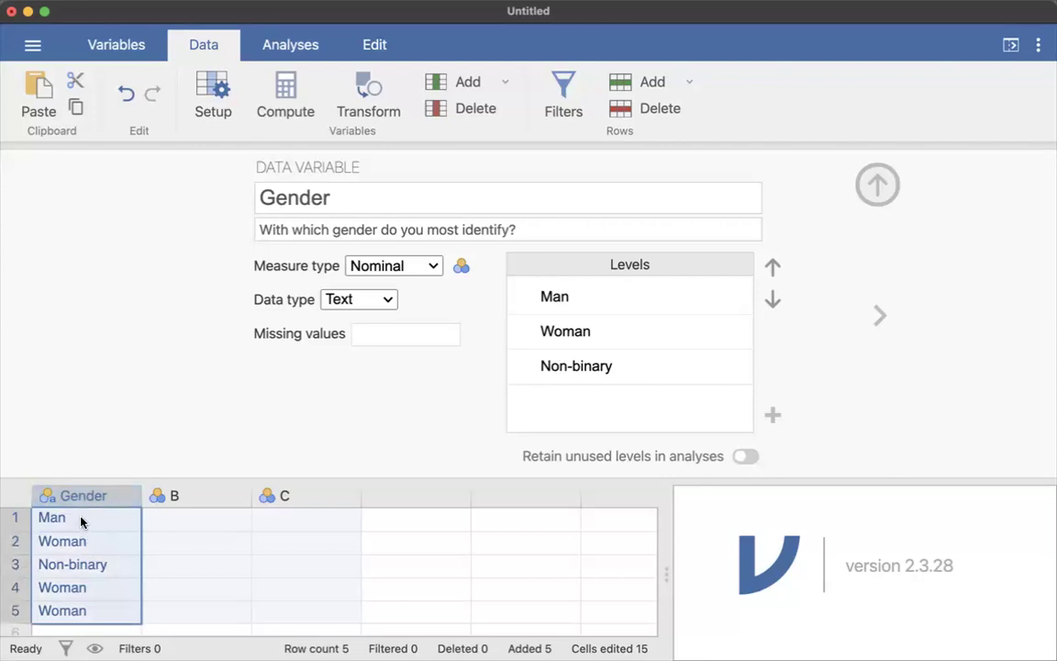
left_click(83, 520)
left_click(85, 535)
left_click(85, 517)
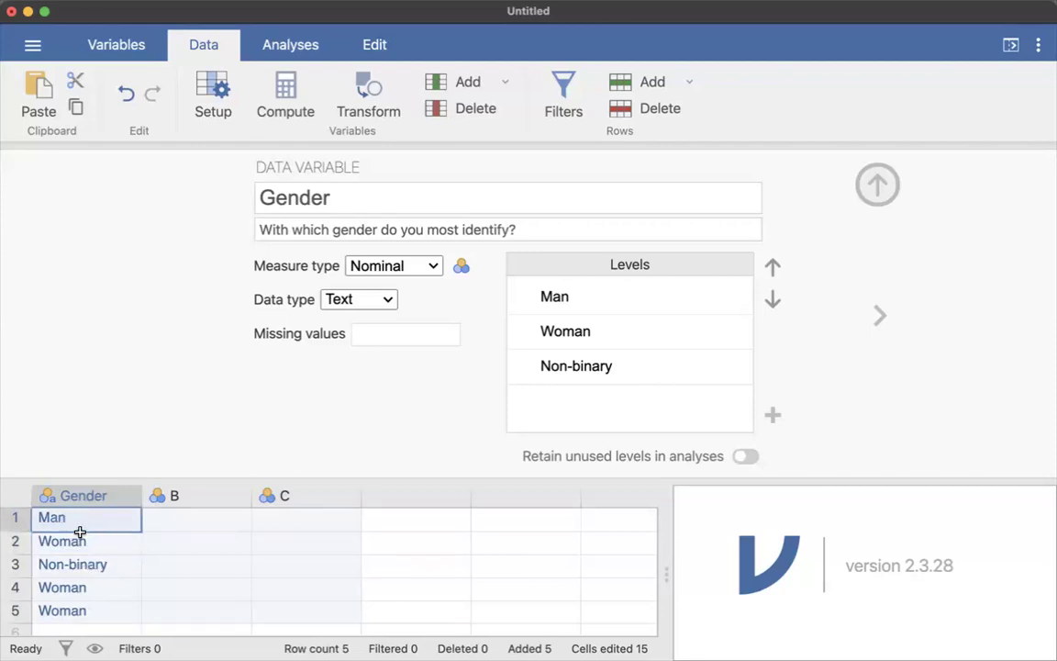
left_click(99, 550)
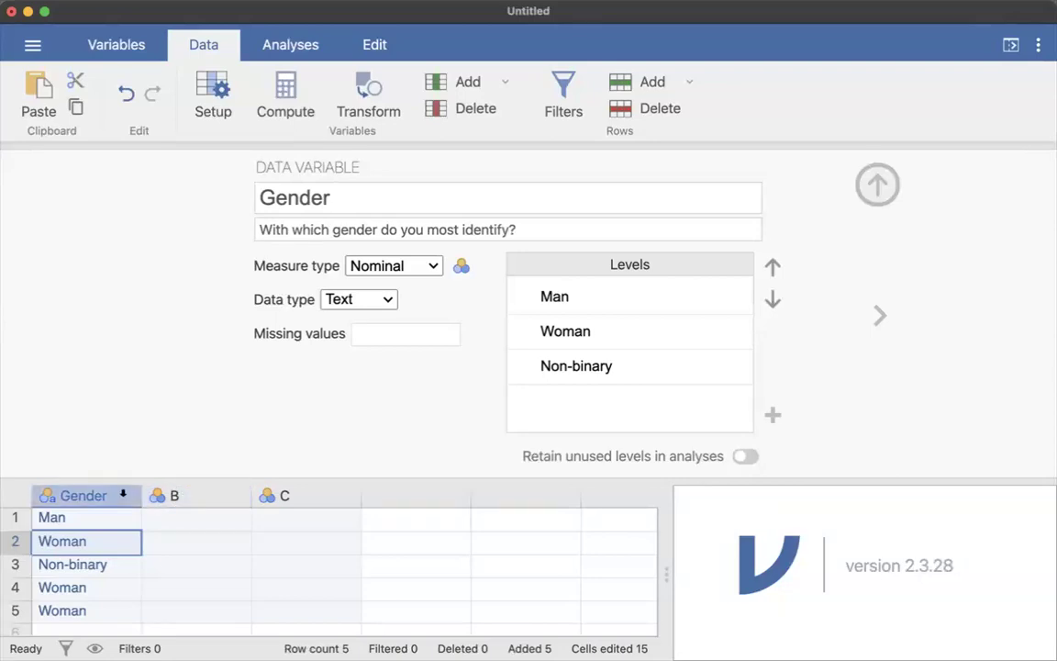
- Rename the Gender variable to GenderText
left_click(364, 193)
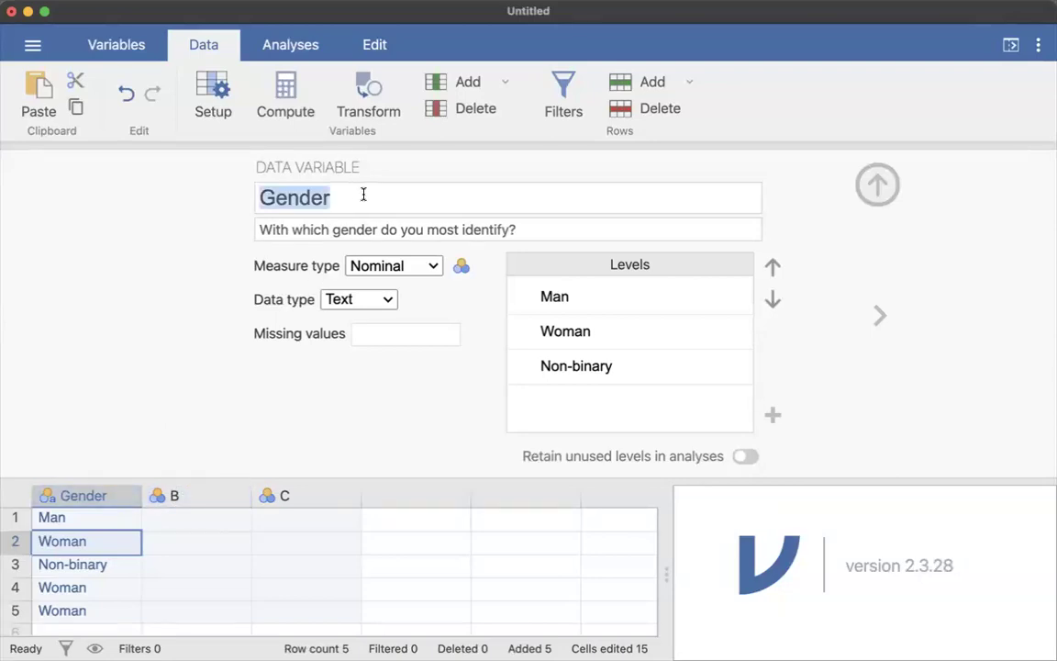
left_click(363, 194)
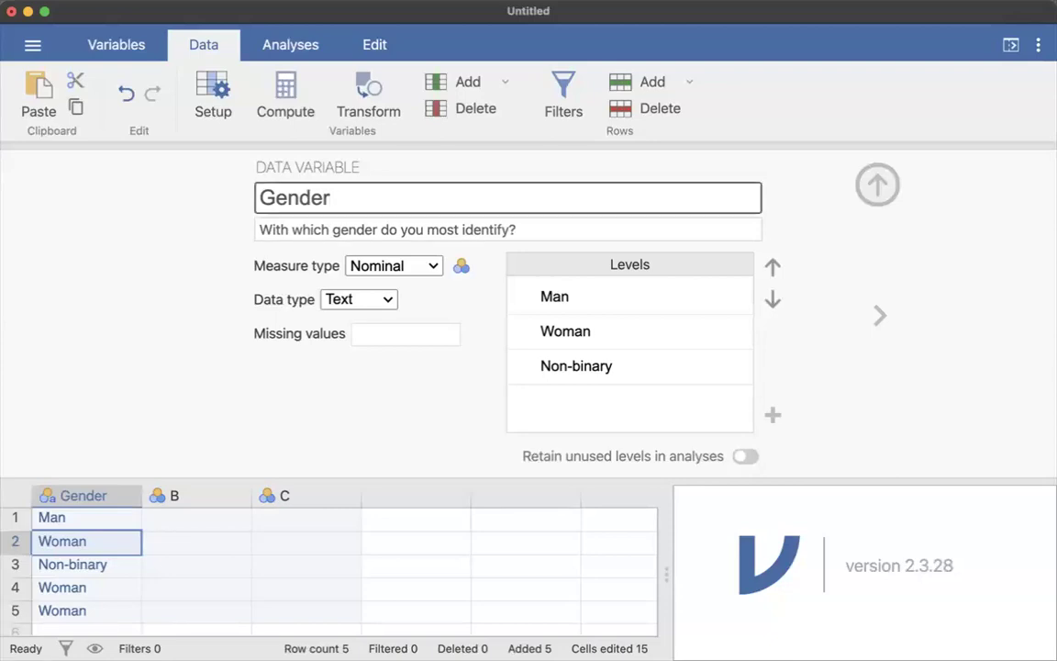
type("Text")
left_click(206, 335)
- Rename column B to Gender
left_click(189, 516)
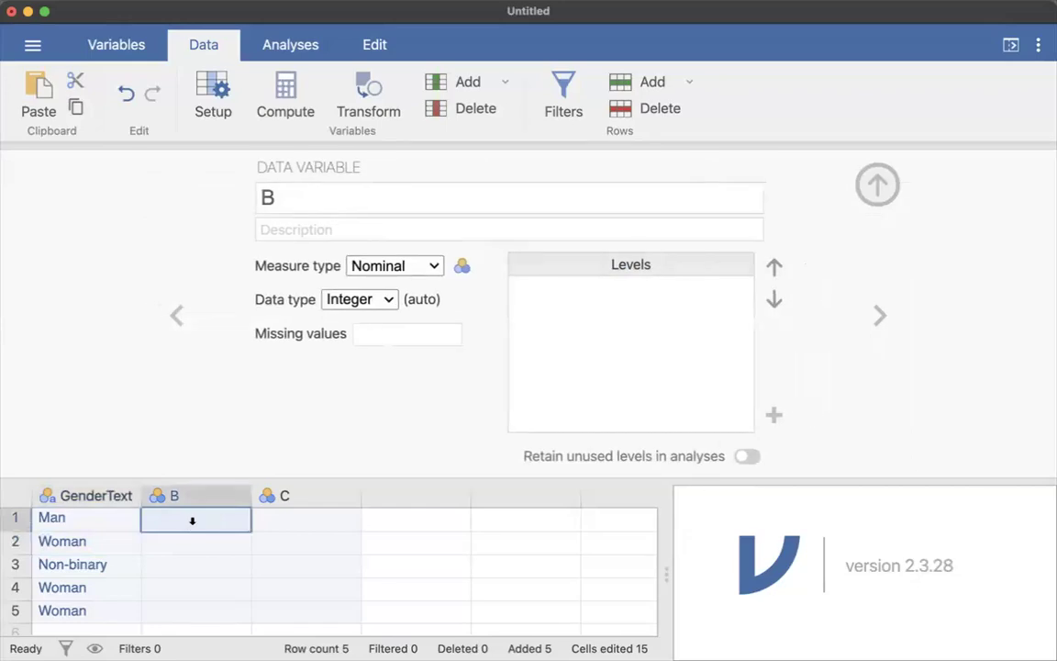
left_click(192, 496)
left_click(292, 196)
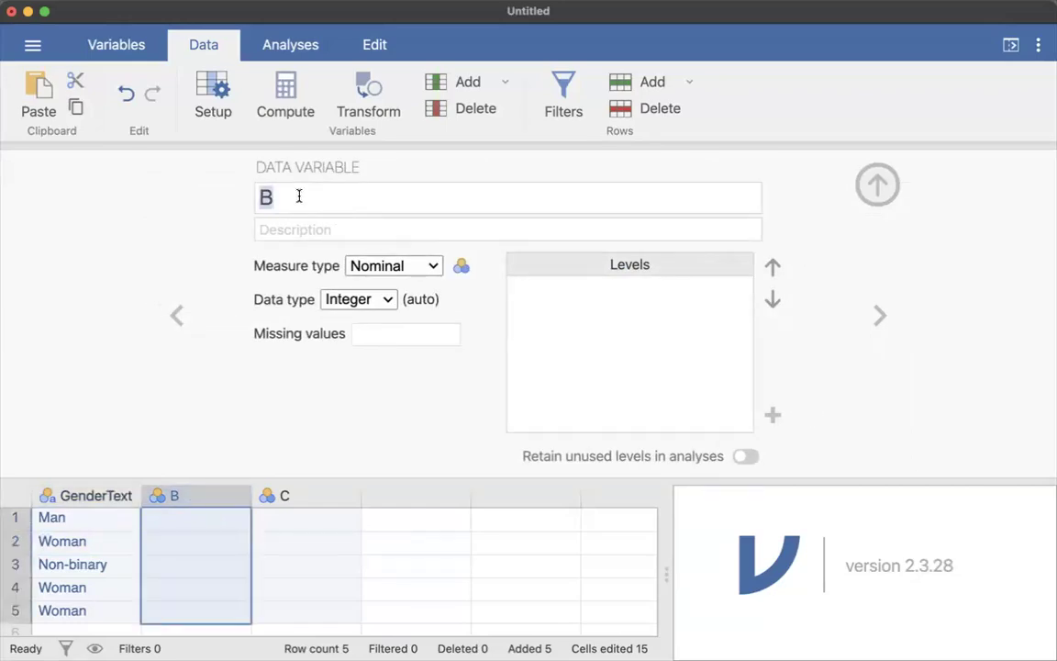
left_click_drag(281, 197, 249, 198)
type("Gen")
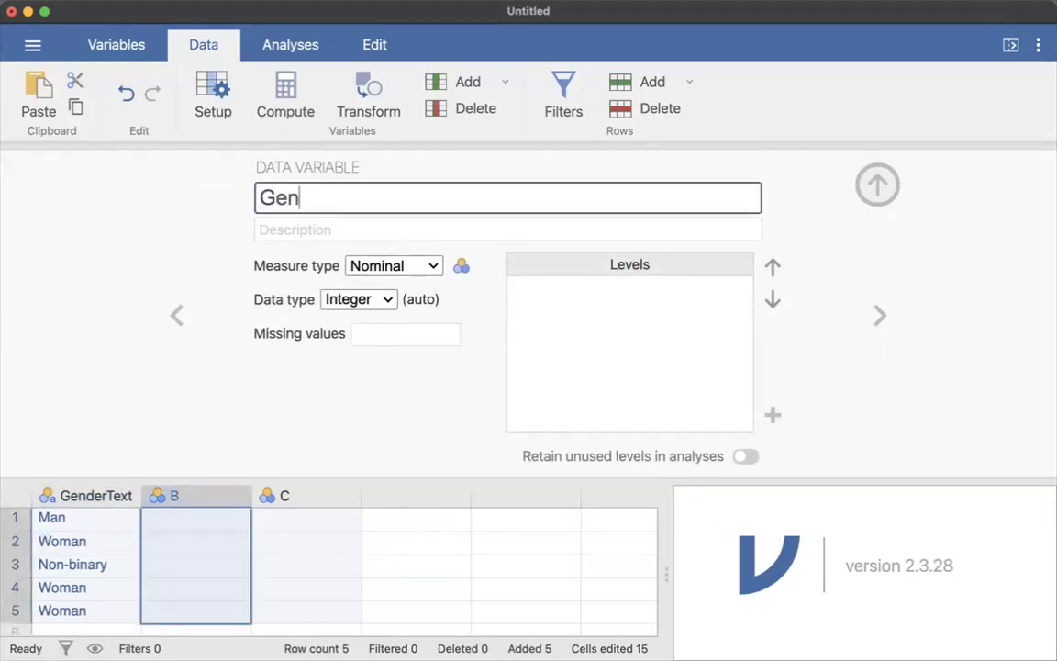
type("der")
left_click(323, 226)
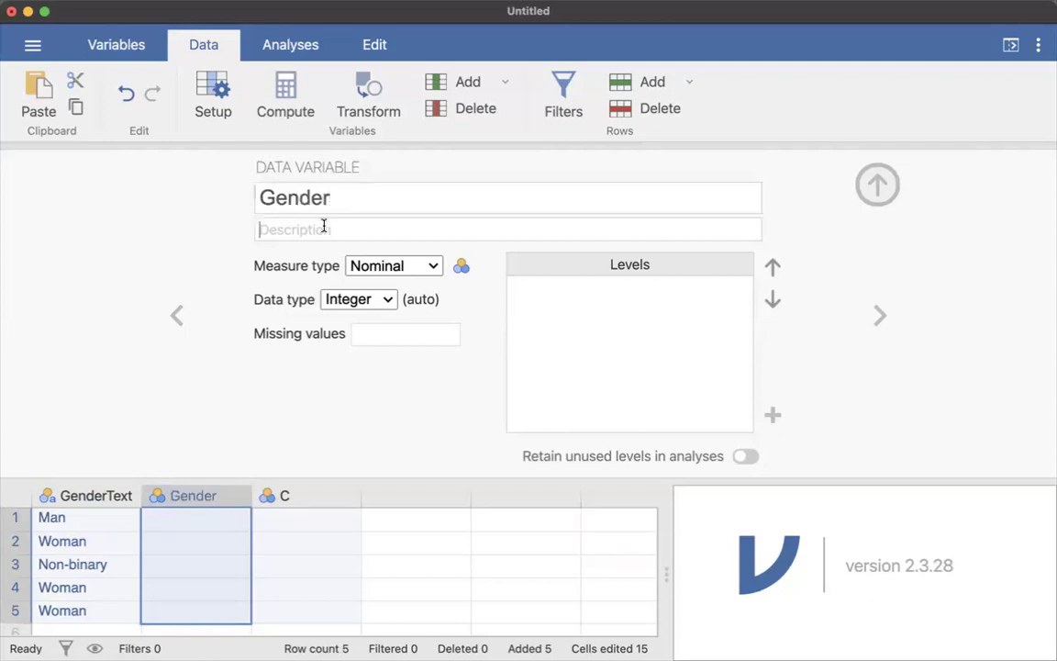
- Copy GenderText's description question into Gender's Description field
left_click(96, 496)
triple_click(402, 228)
key("super+c")
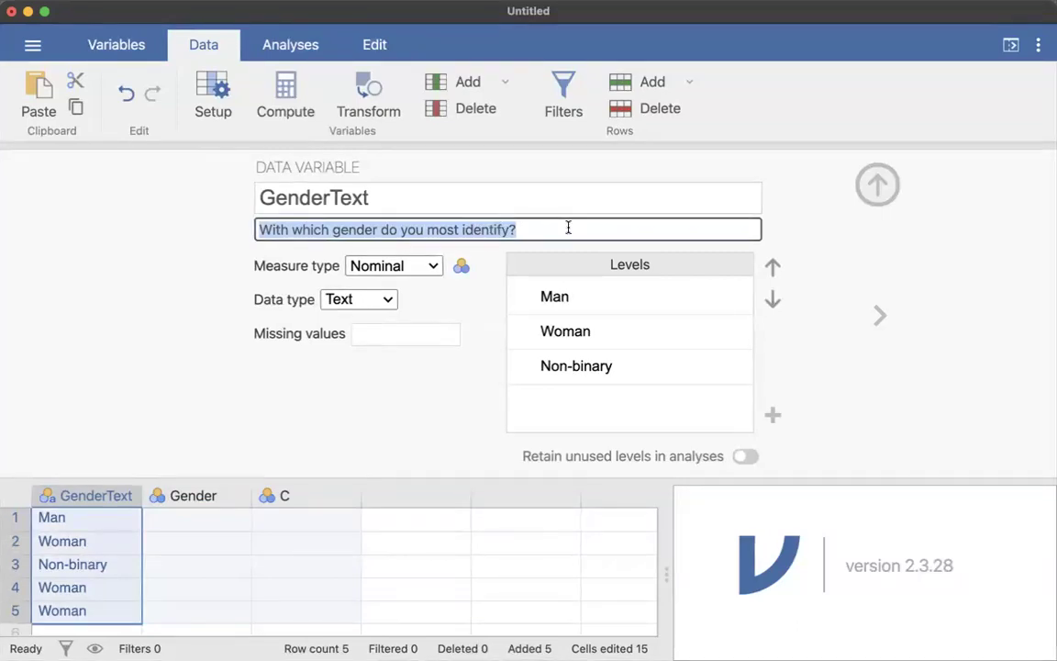
left_click(879, 317)
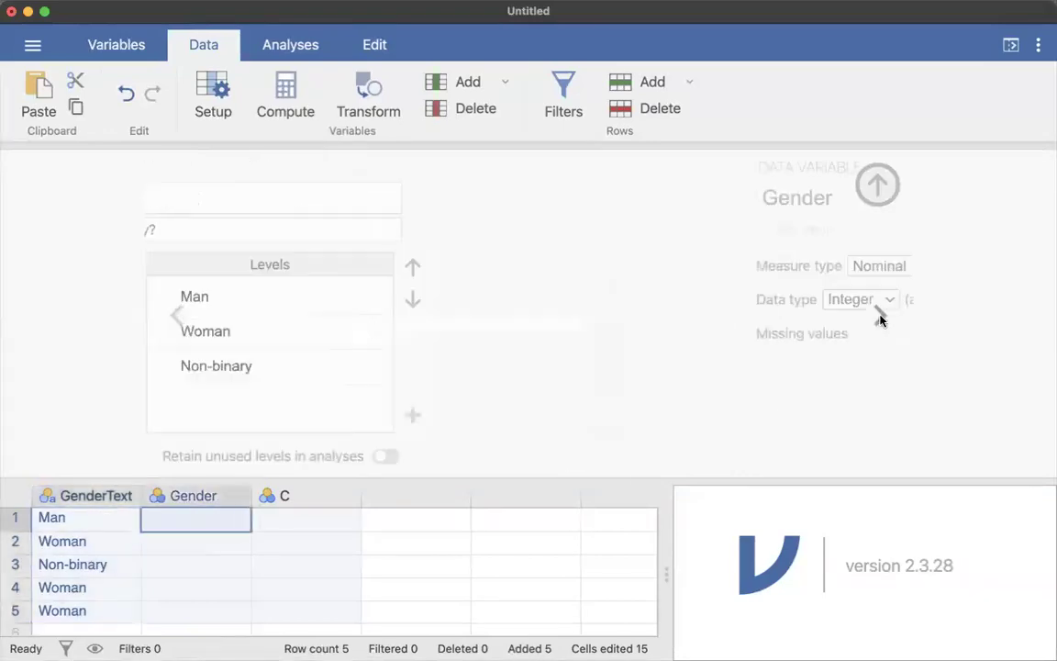
left_click(314, 233)
key("super+v")
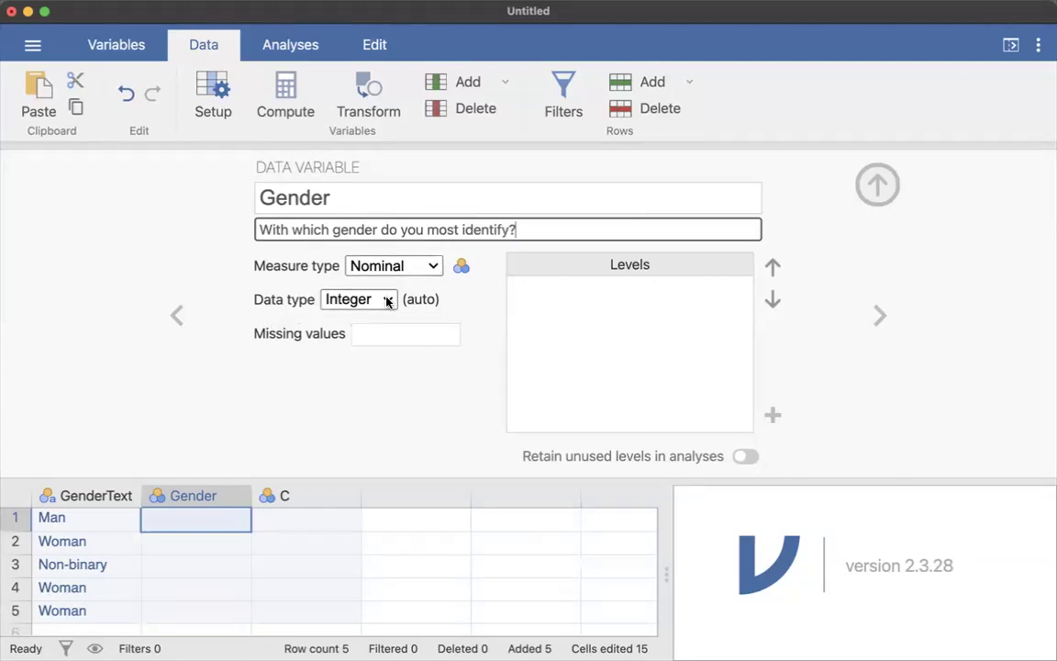
key("super+a")
- Enter the codes 1, 2, 3, 2, 2 into Gender rows 1–5
left_click(208, 525)
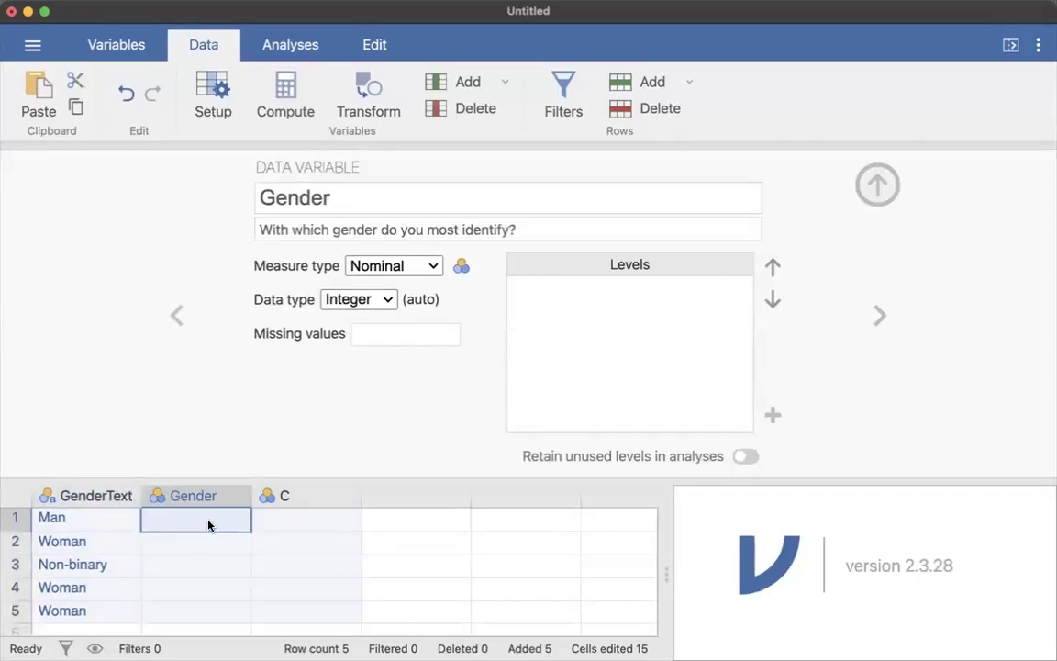
type("1")
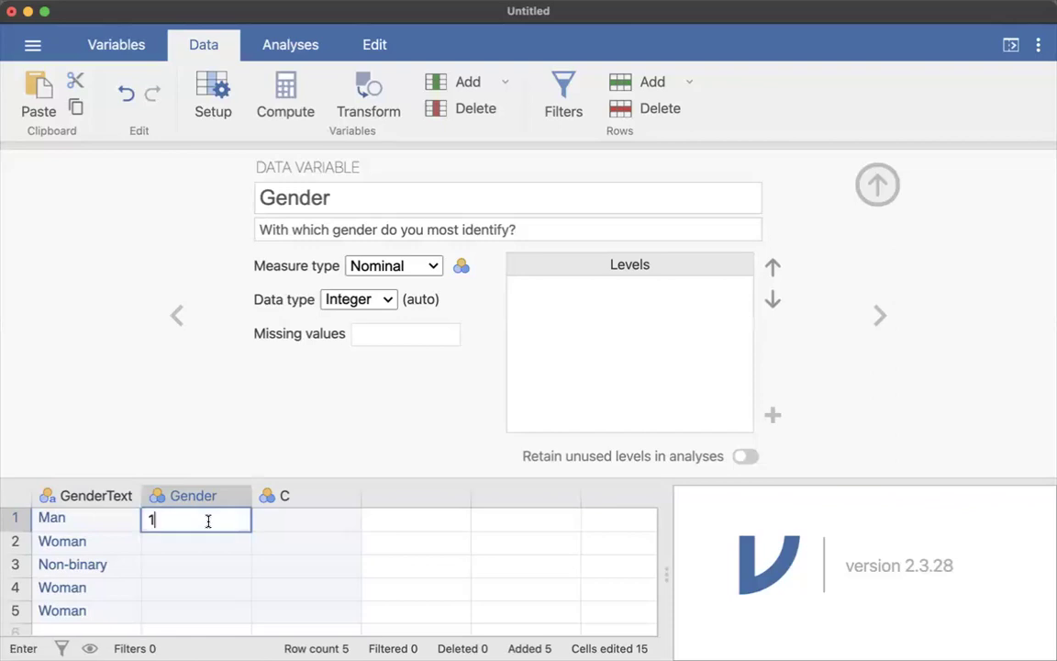
key("Return")
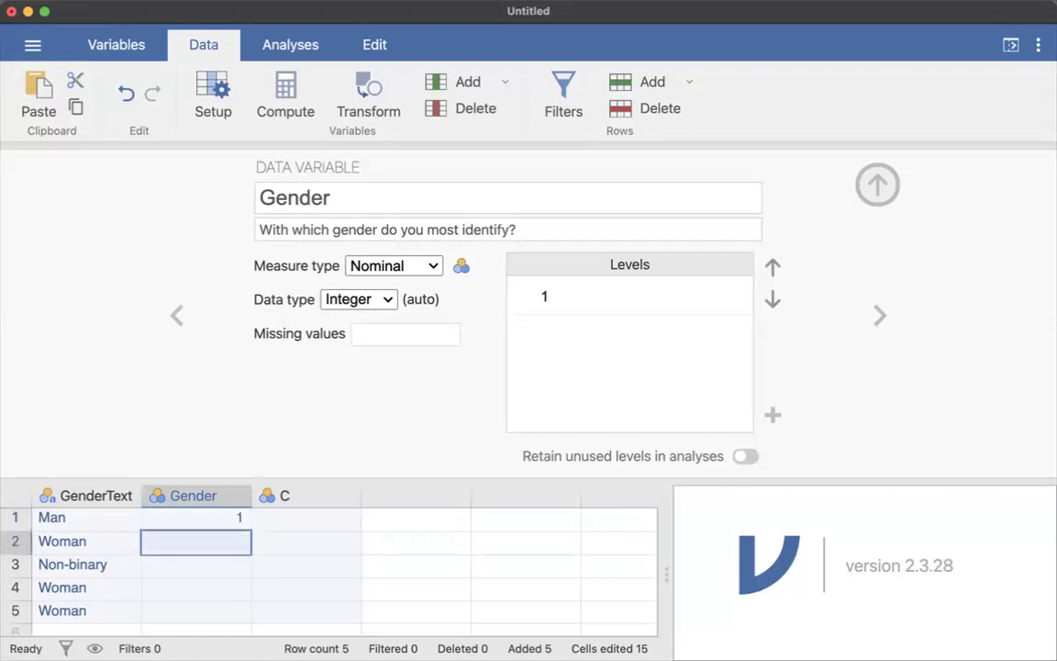
type("2")
key("Return")
type("3")
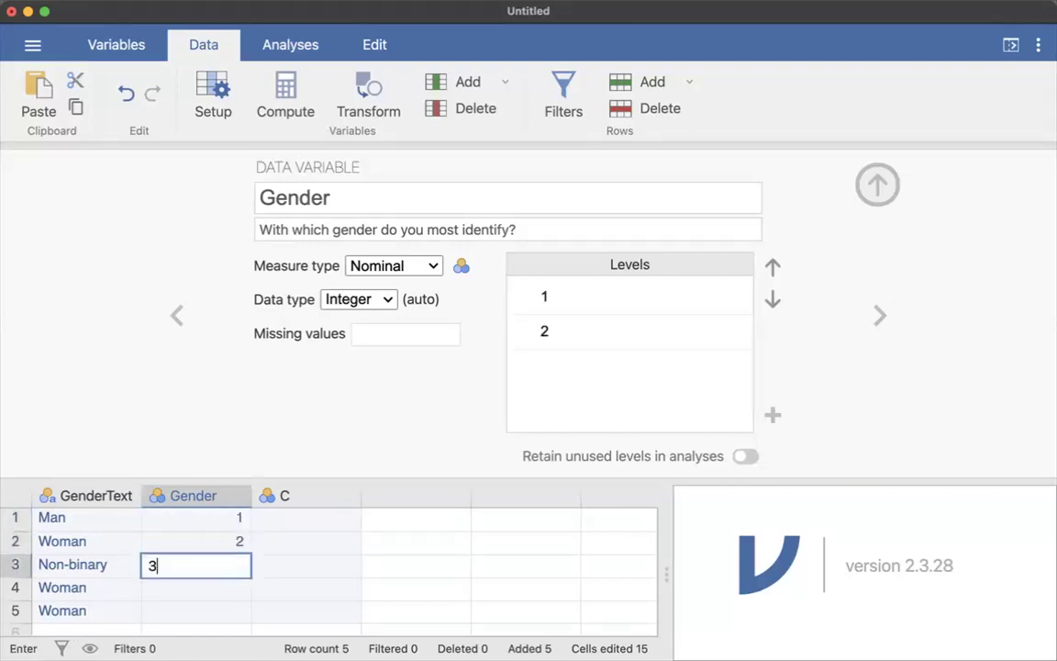
key("Return")
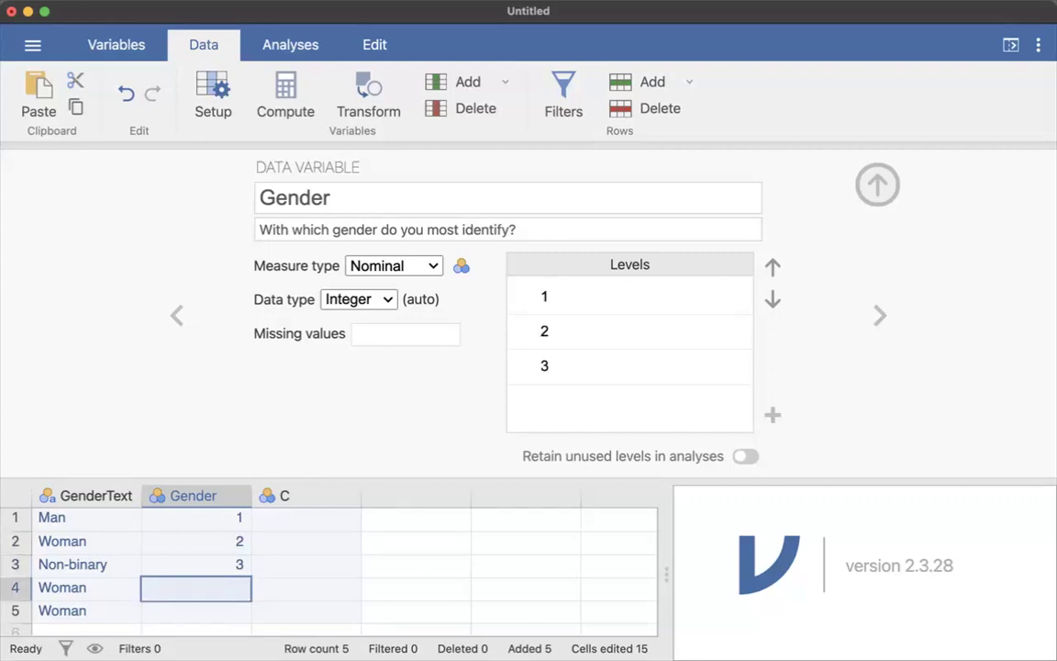
type("2")
key("Return")
type("2")
key("Return")
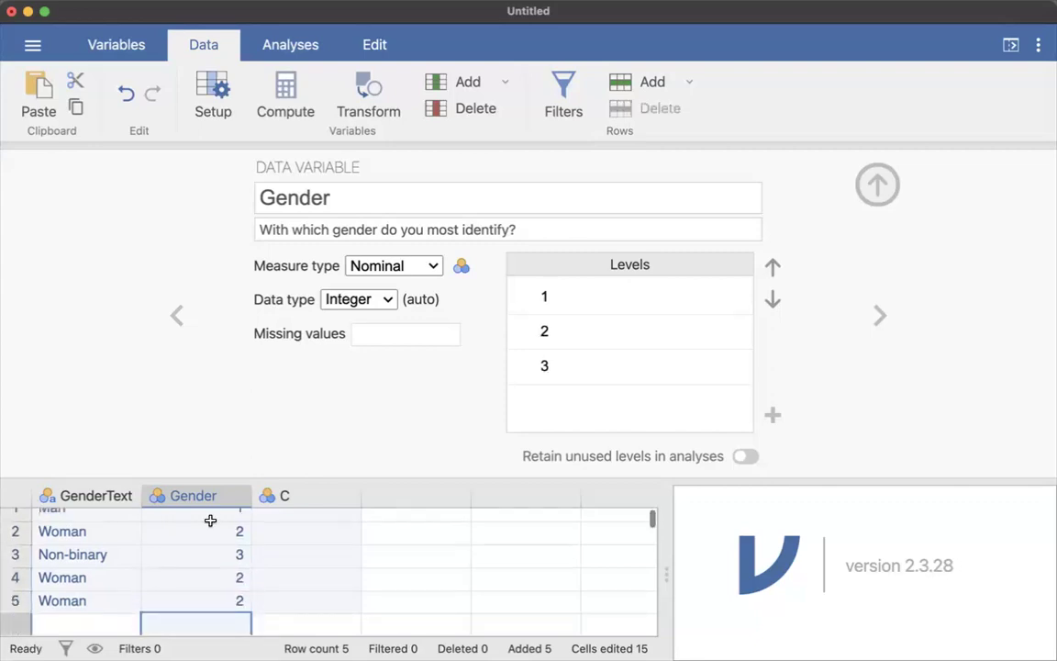
- Label Gender levels 1, 2, 3 as Man, Woman and Non-binary
scroll(202, 566, "up", 1)
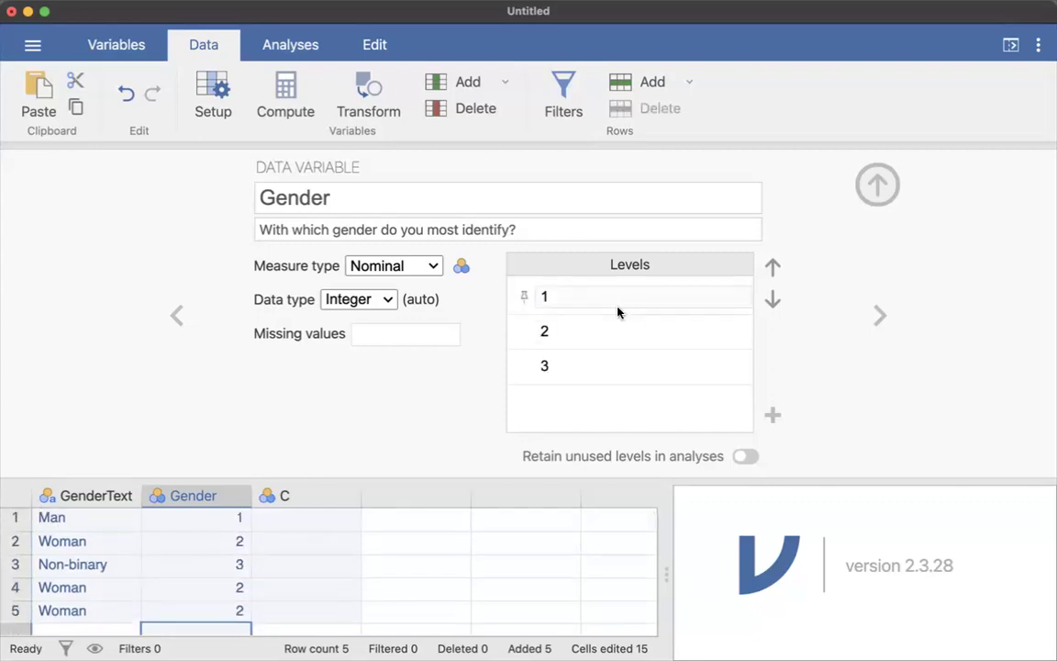
left_click(588, 295)
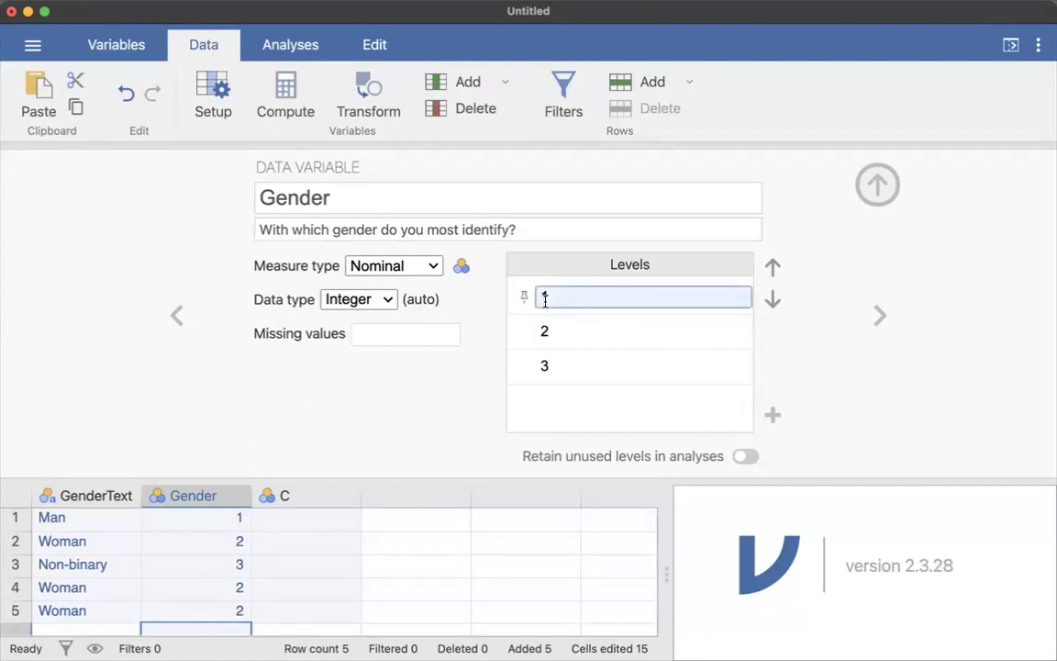
key("Return")
left_click(195, 527)
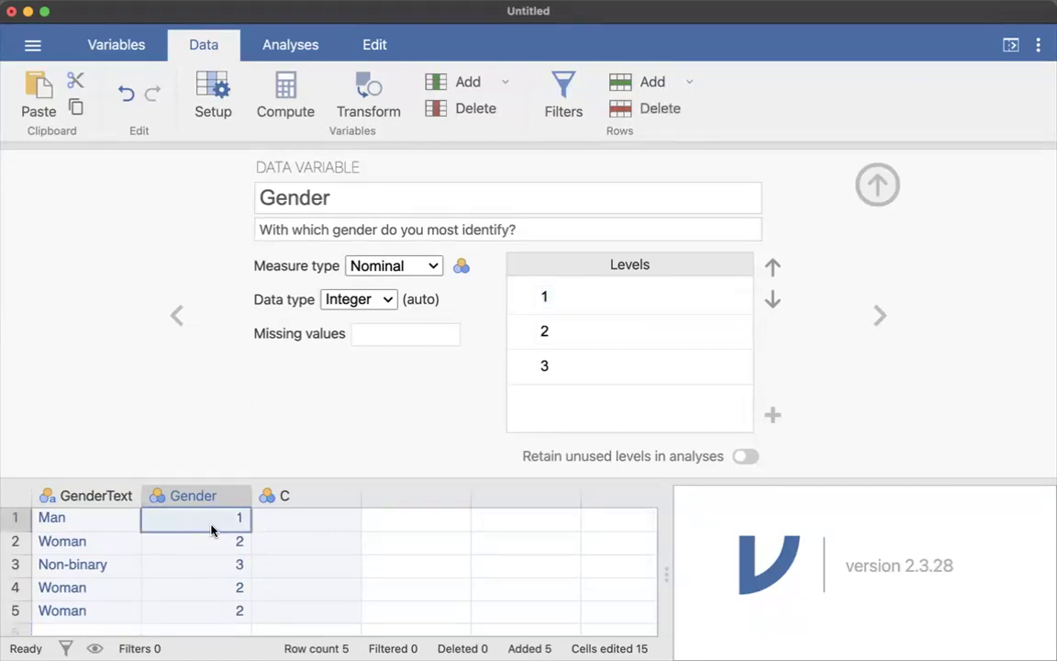
left_click(547, 297)
type("Man")
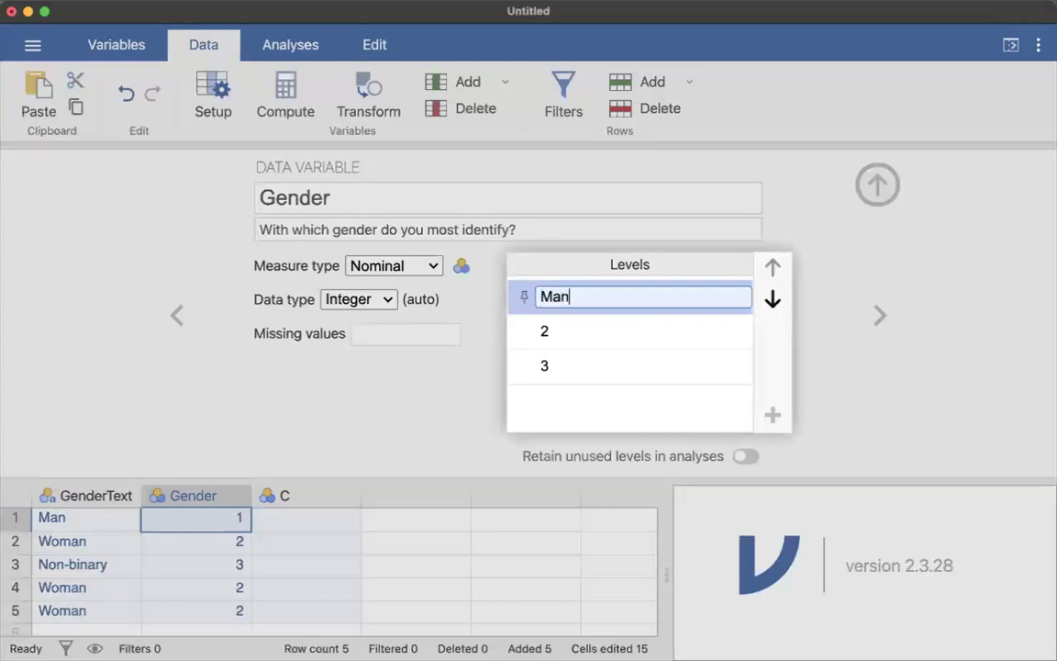
left_click(568, 342)
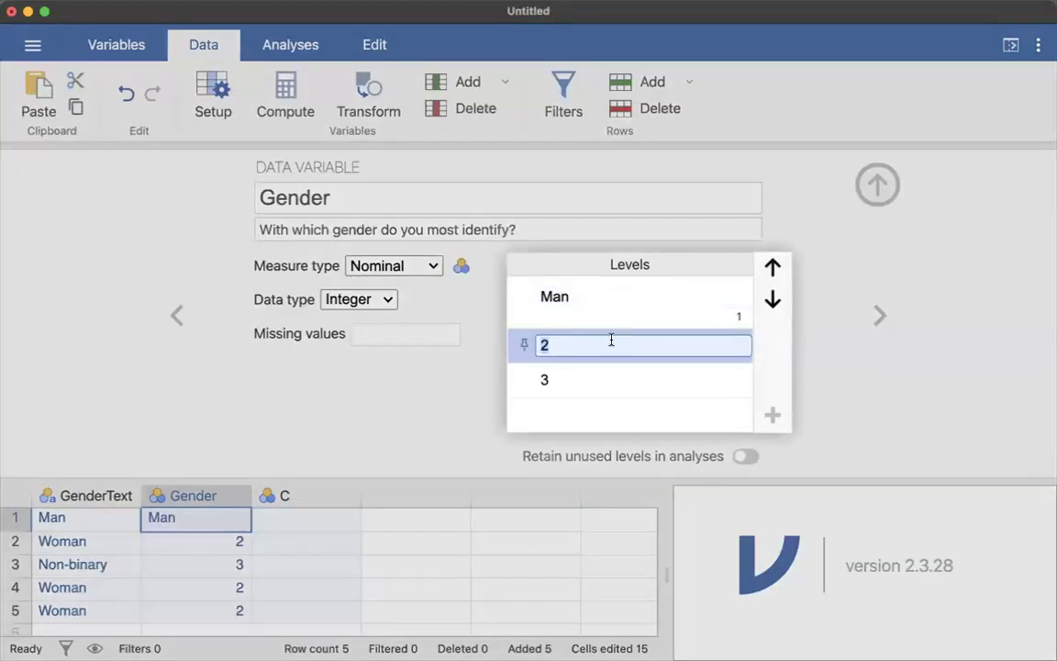
type("Woman")
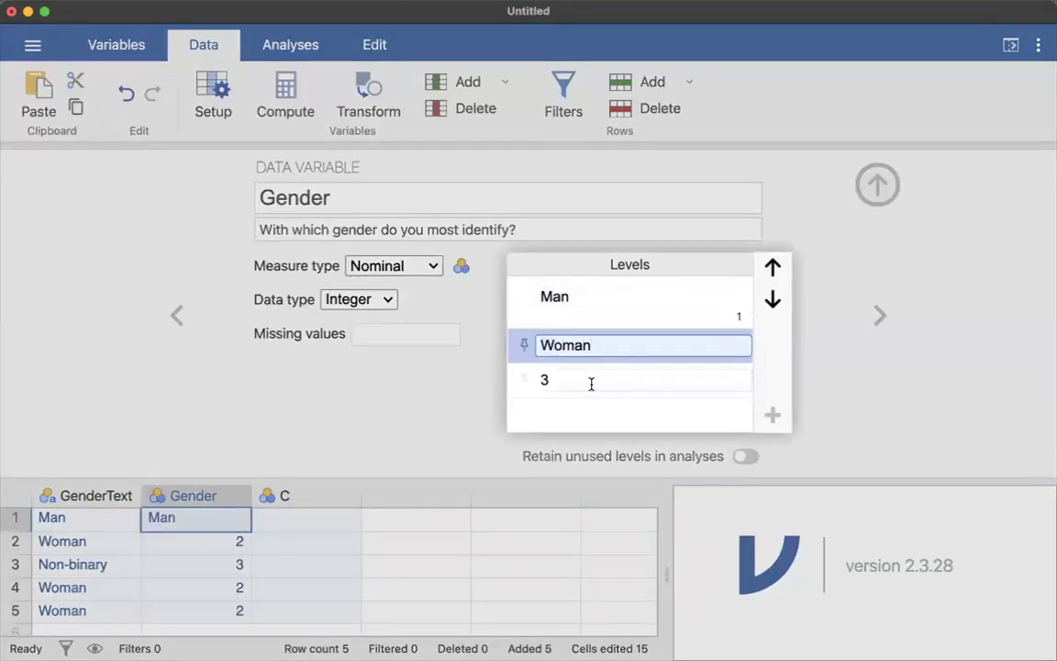
left_click(591, 382)
type("Non-")
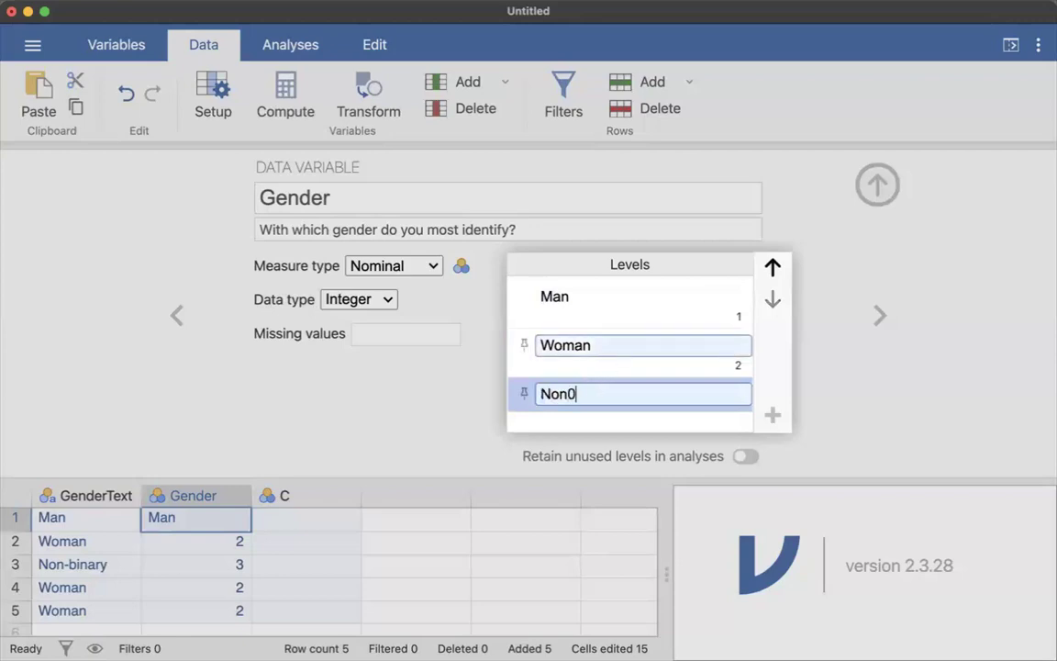
type("binary")
left_click(821, 371)
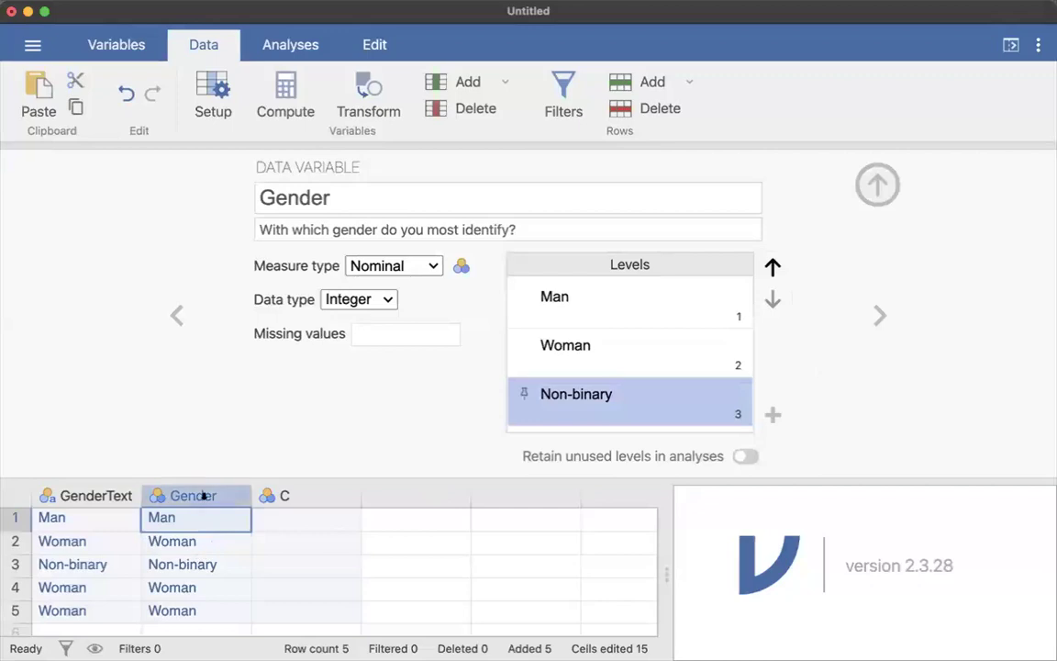
- Select Gender's cells and column to check the new labels
left_click(188, 607)
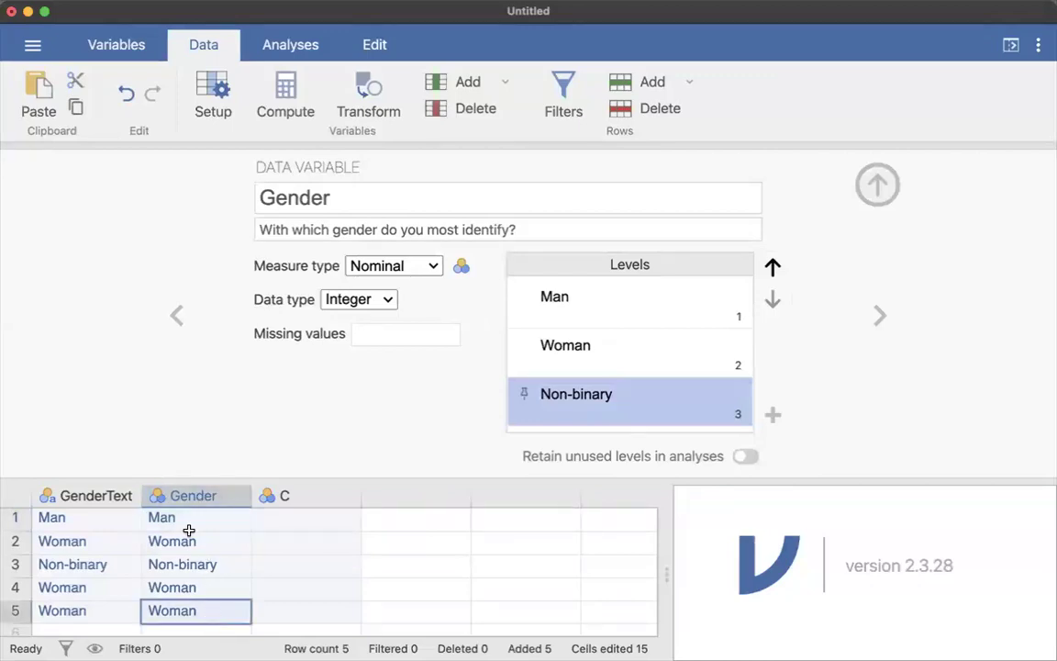
key("shift+Up")
left_click(197, 503)
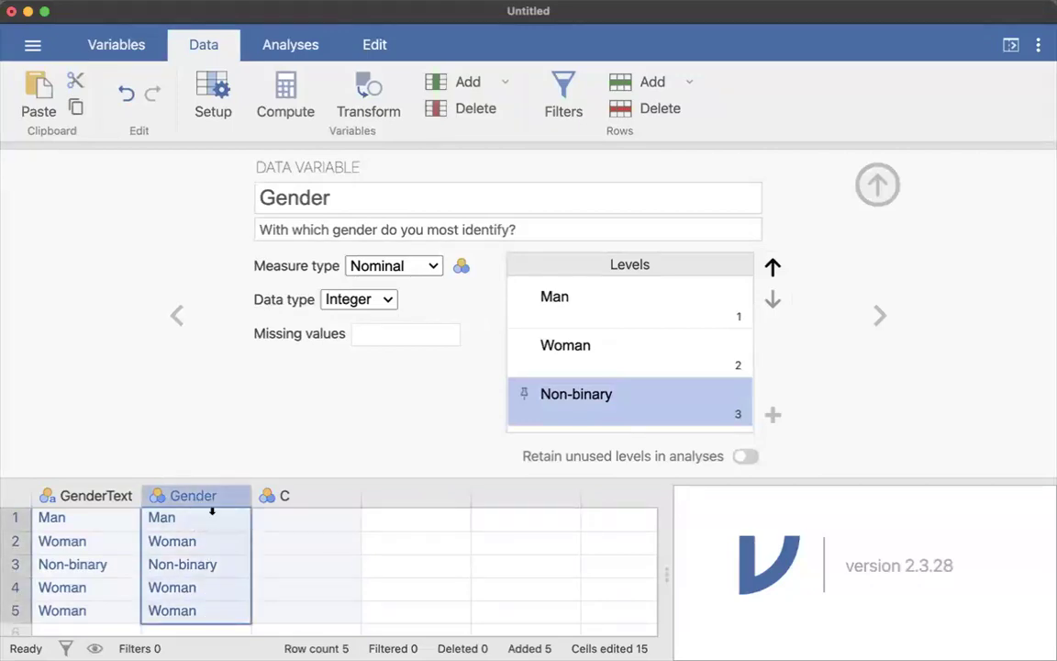
left_click(225, 540)
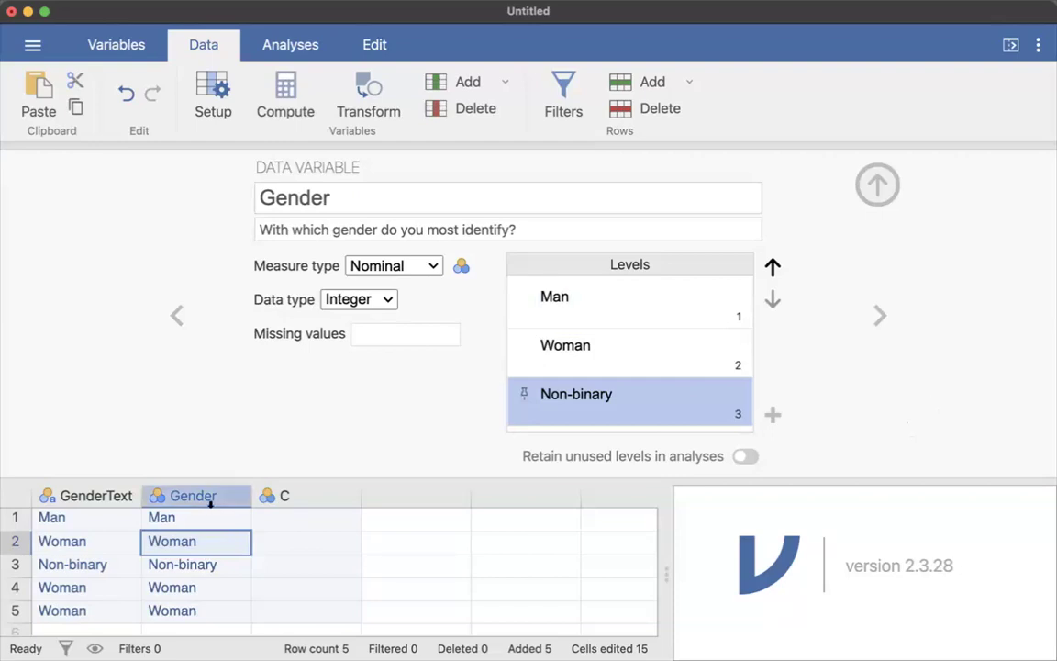
- View the settings of GenderText, then Gender, then the empty column C
left_click(90, 496)
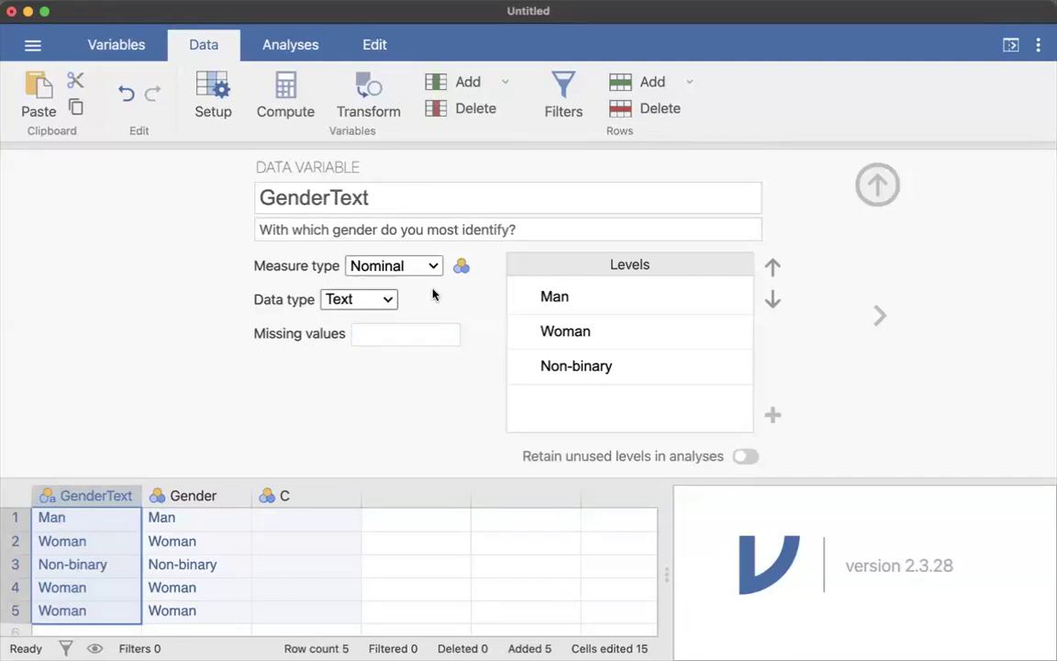
left_click(202, 496)
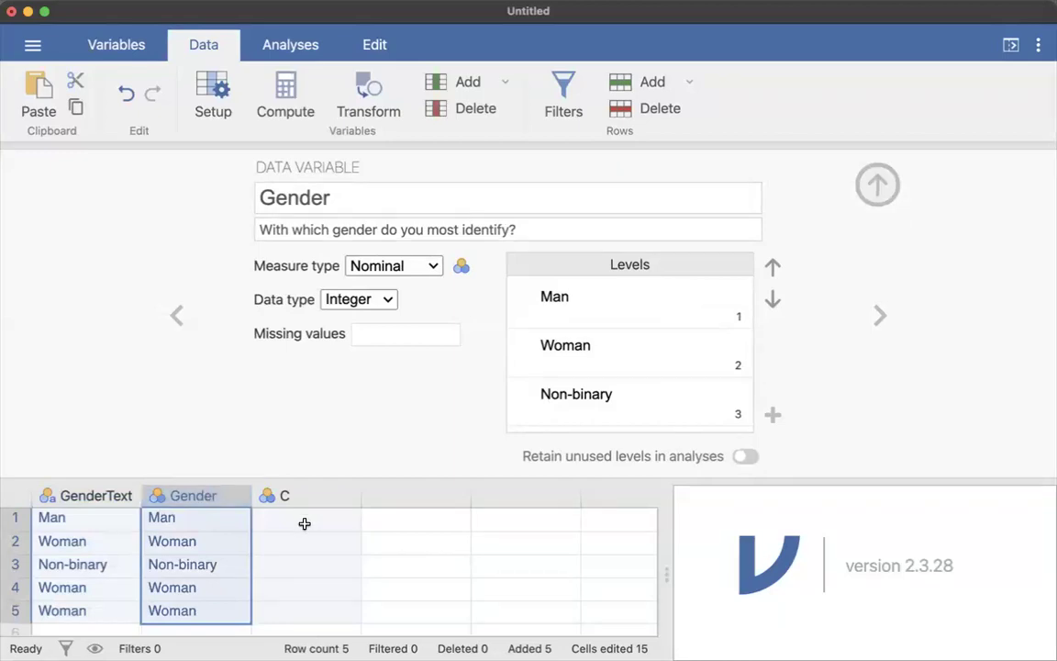
left_click(306, 518)
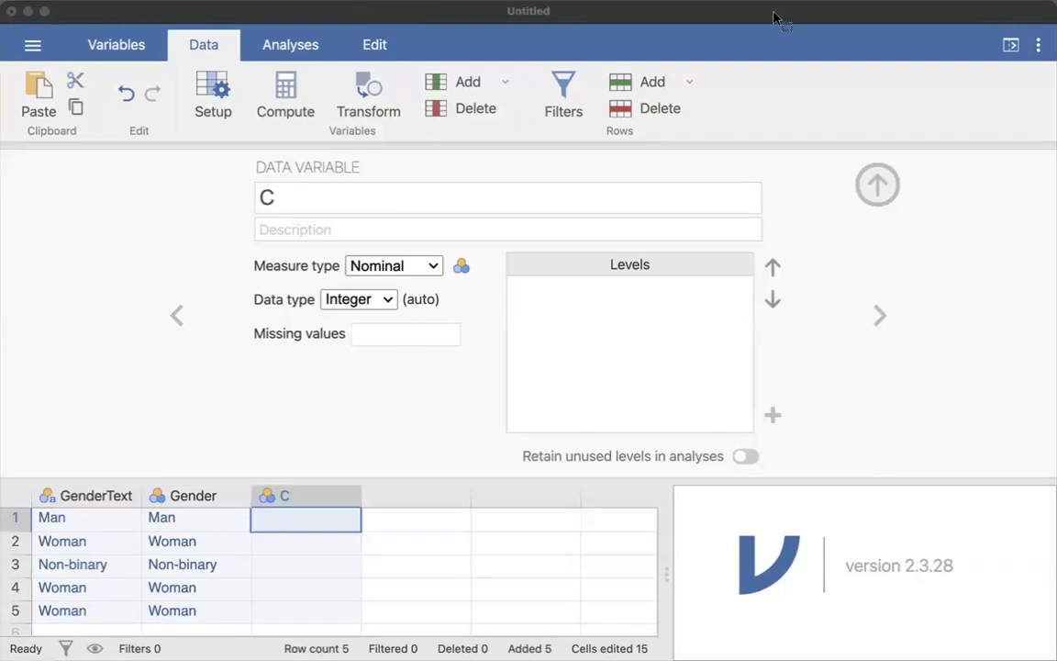
- Rename column C to SMA1
left_click(213, 14)
left_click(319, 194)
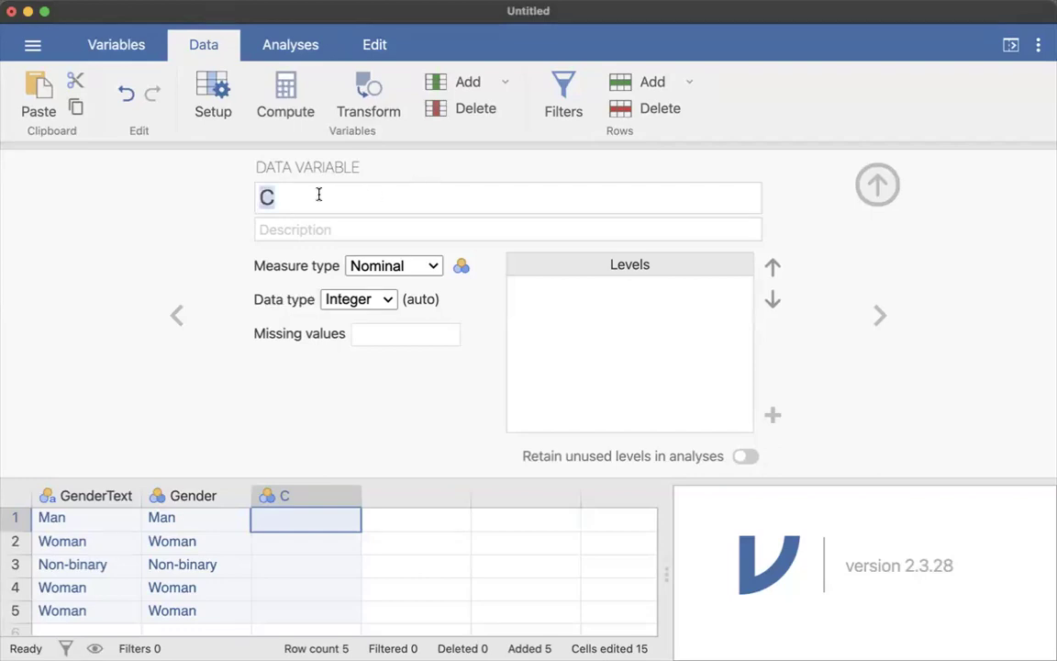
type("SMA1")
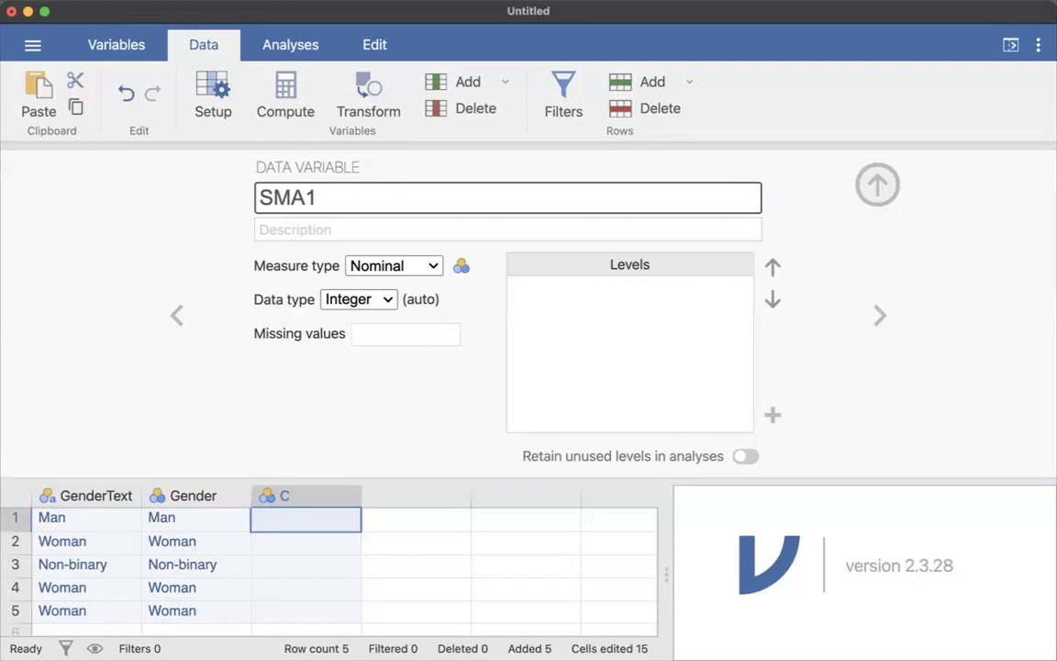
key("super+Tab")
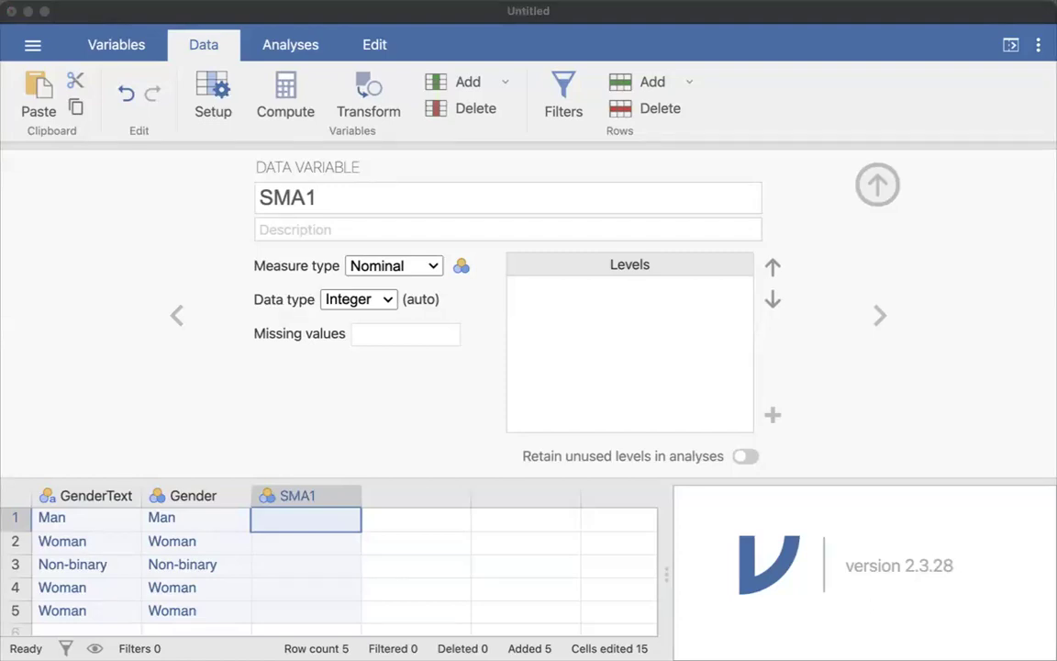
- Paste the social-media urge survey question as SMA1's description
left_click(415, 215)
left_click(304, 224)
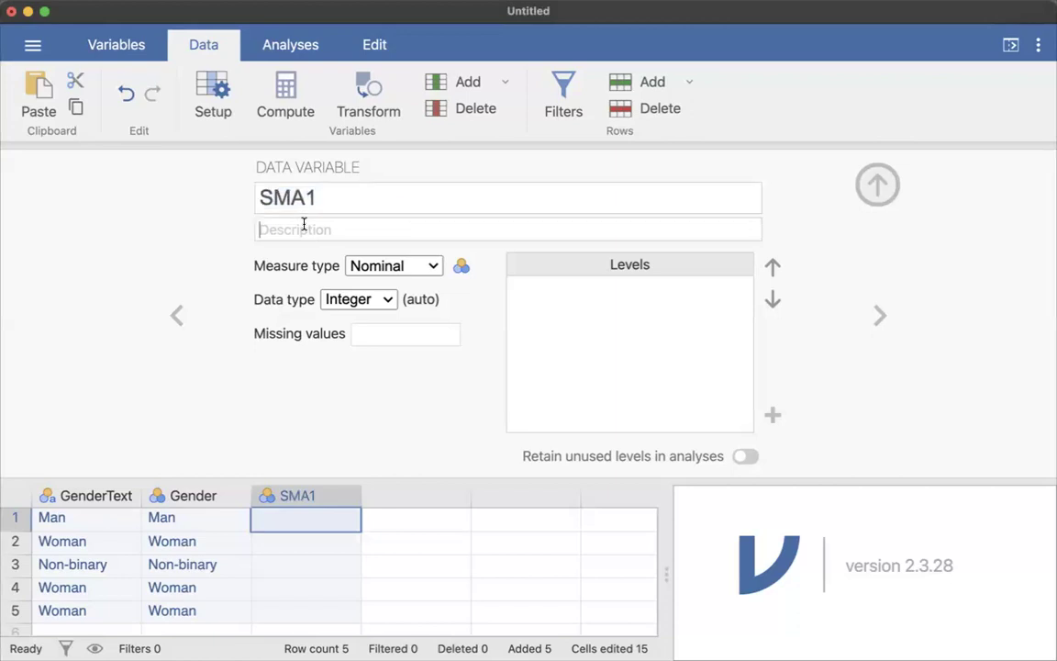
type("How often during the last three months have you felt an urge to use social media more and more?")
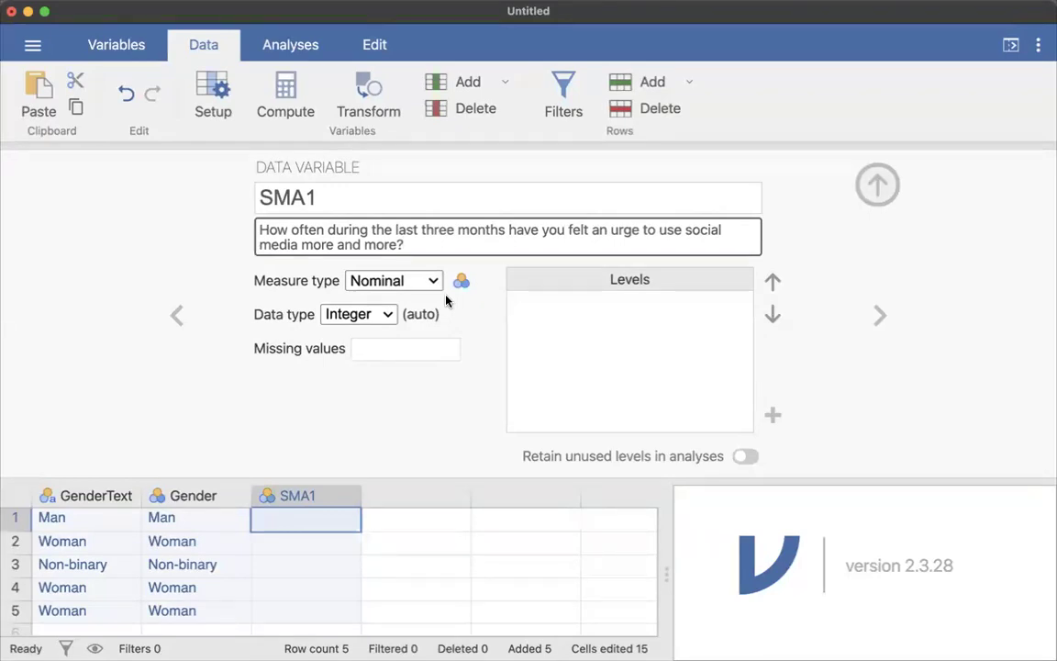
- Set SMA1's measure type to Ordinal, keeping Integer data type and no missing values
left_click(392, 314)
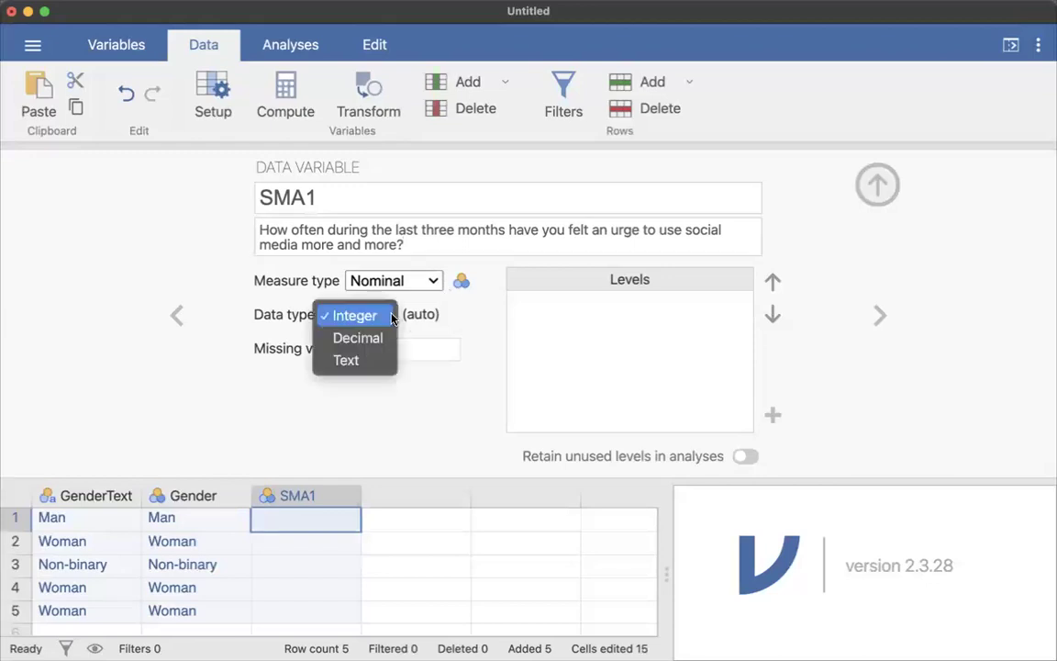
left_click(379, 281)
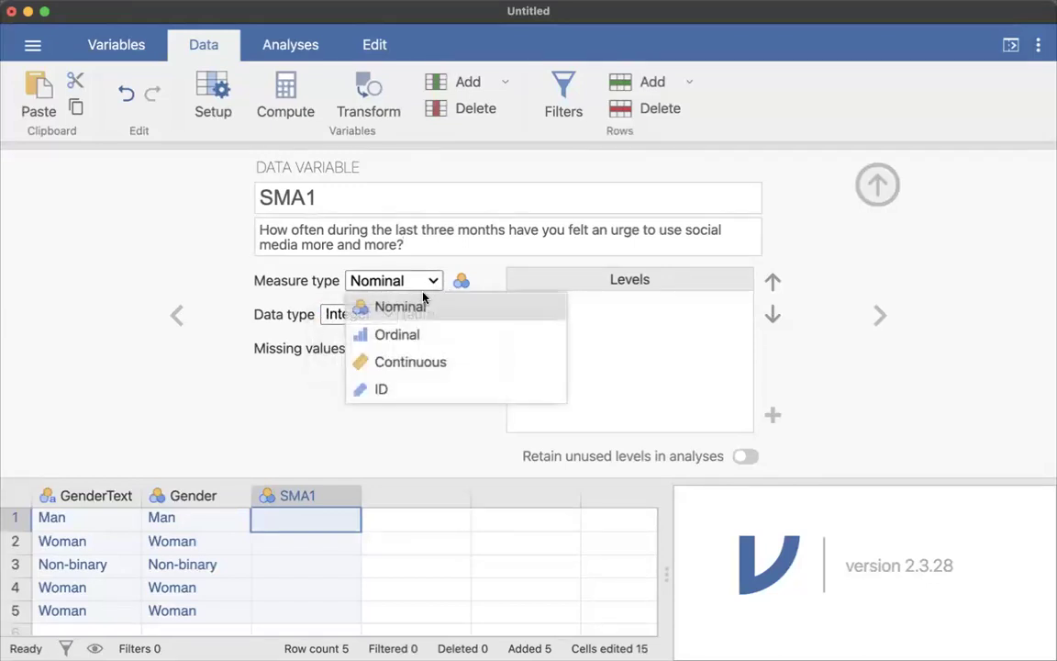
left_click(404, 334)
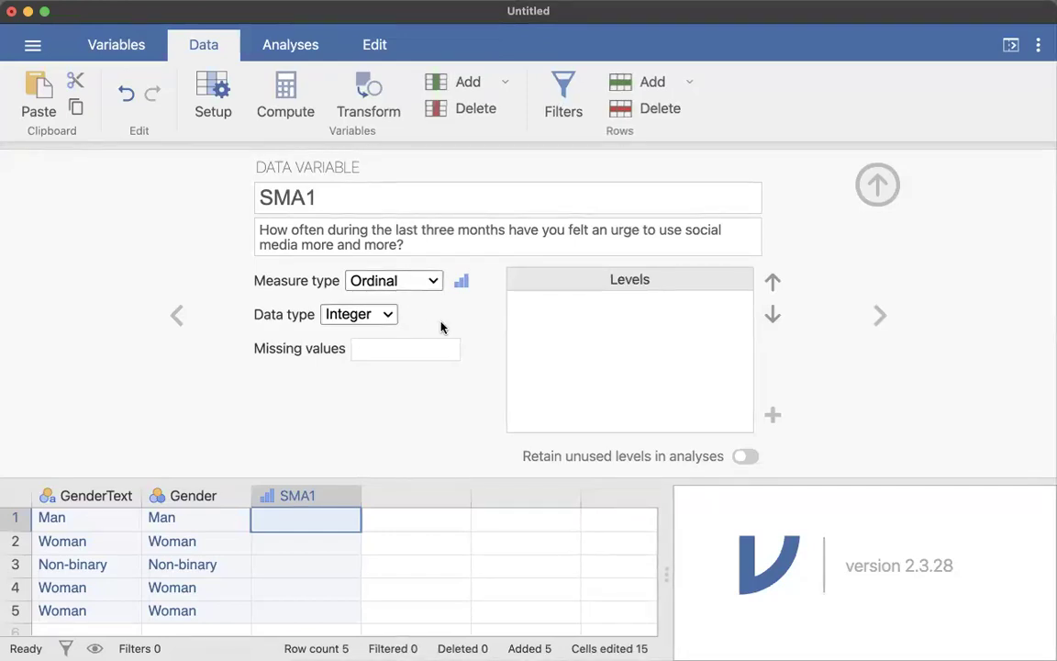
left_click(434, 345)
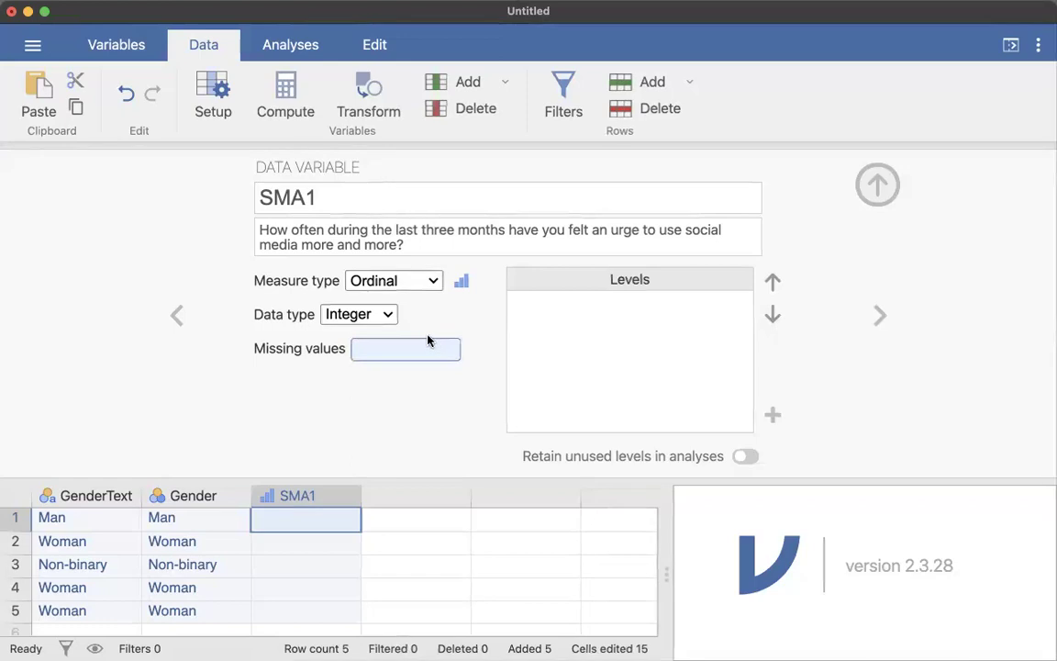
left_click(428, 336)
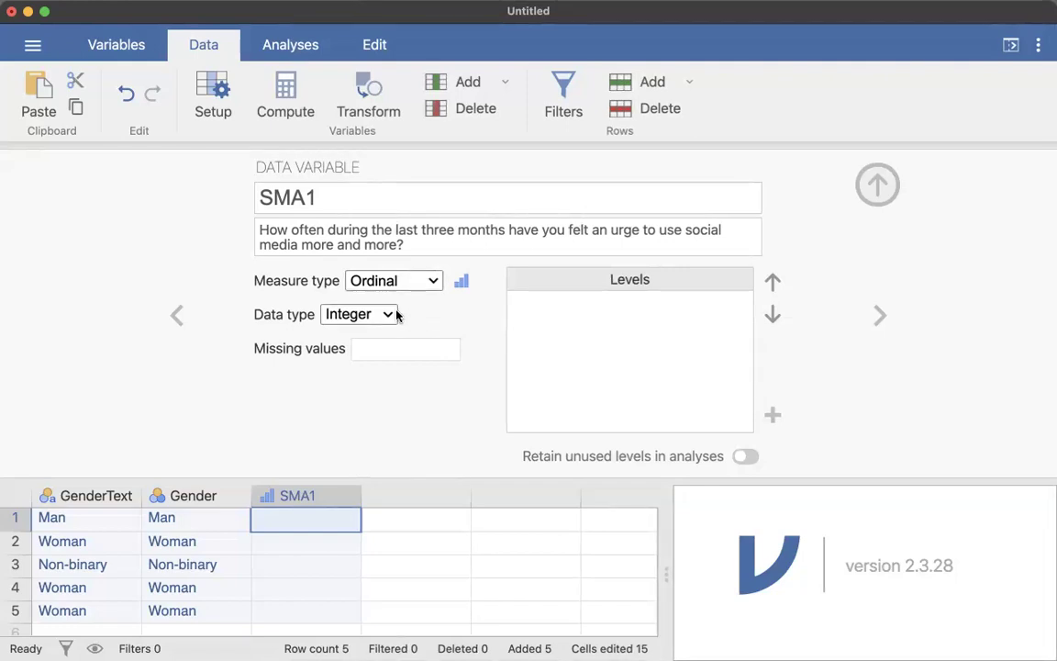
left_click(389, 315)
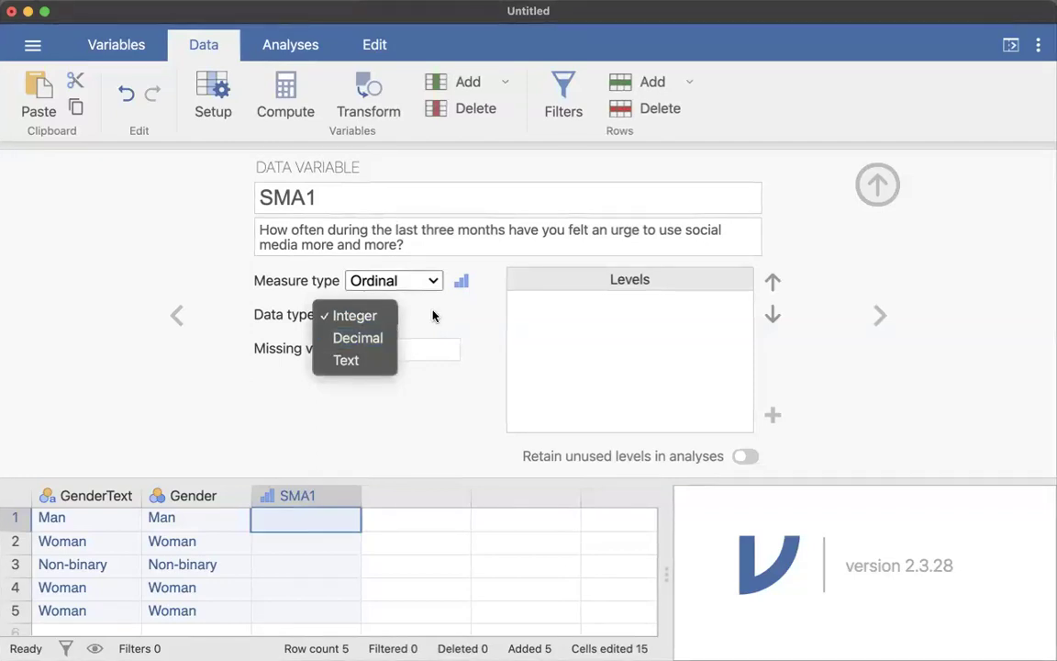
left_click(433, 315)
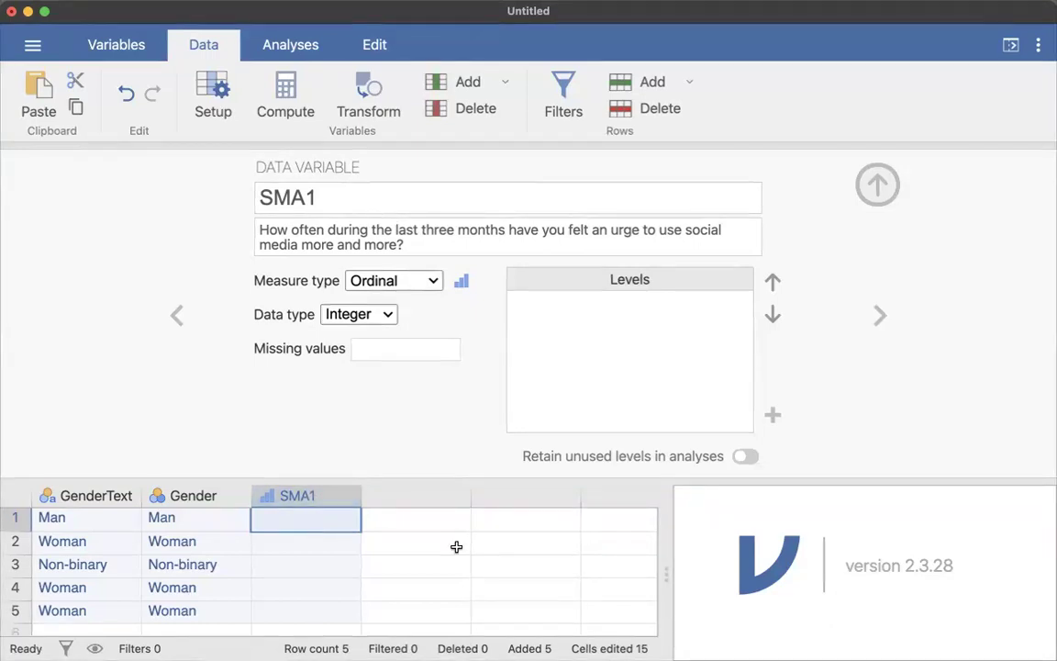
- Enter the values 1, 2, 3, 4 and 5 into SMA1 for rows 1–5
type("1")
key("Return")
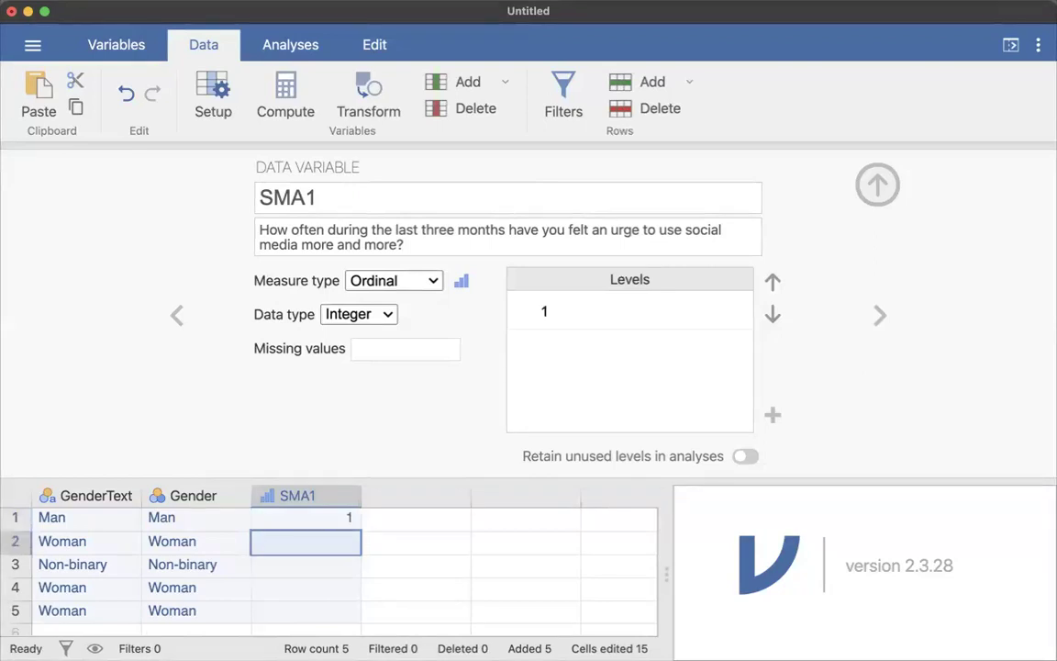
type("2")
key("Return")
type("3")
key("Return")
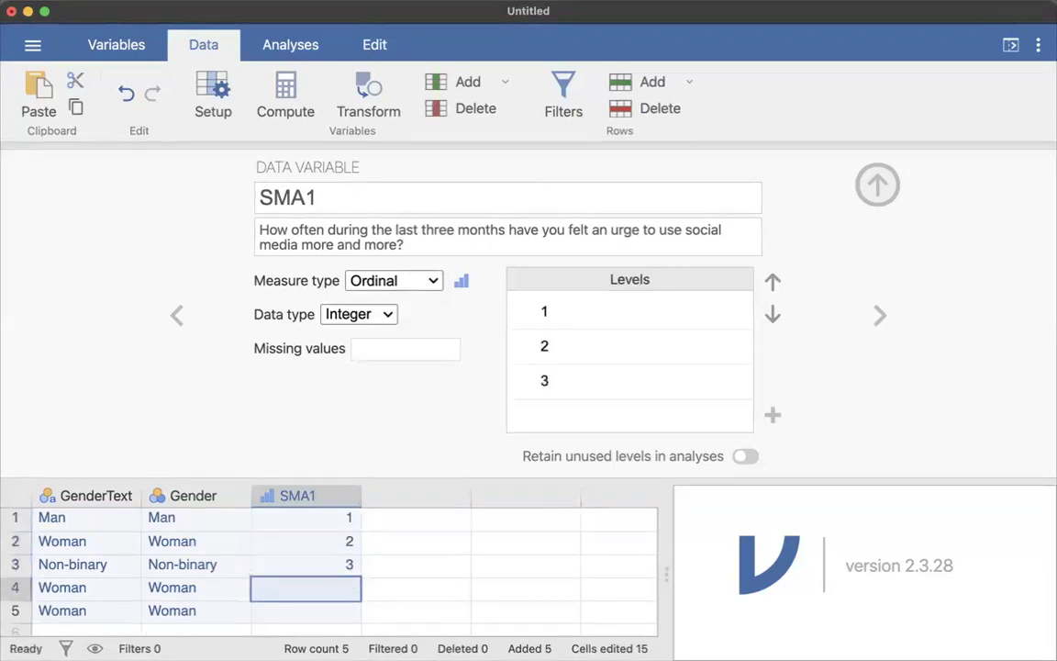
type("4")
key("Return")
type("5")
key("Return")
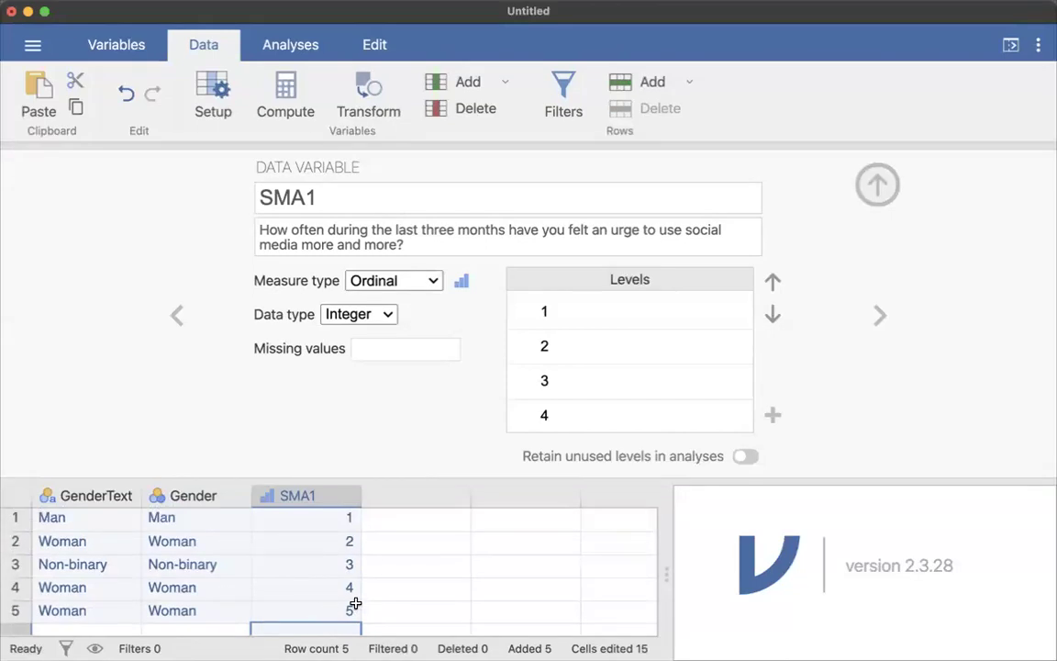
- Rename SMA1 levels 1–3 to Never, Rarely and Sometimes
left_click(579, 322)
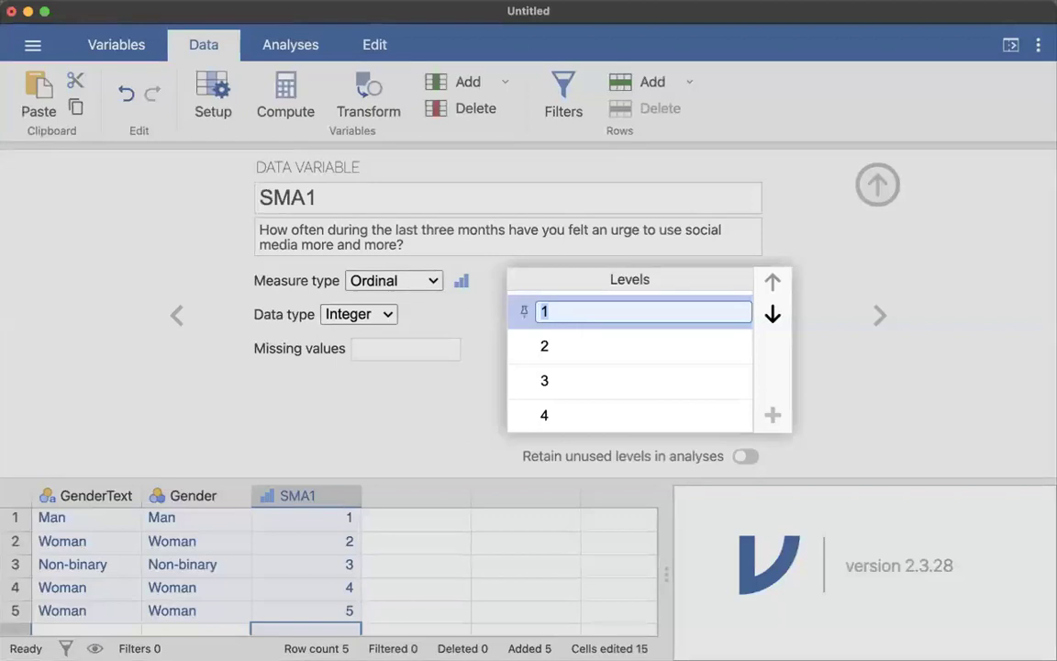
key("BackSpace")
type("Never")
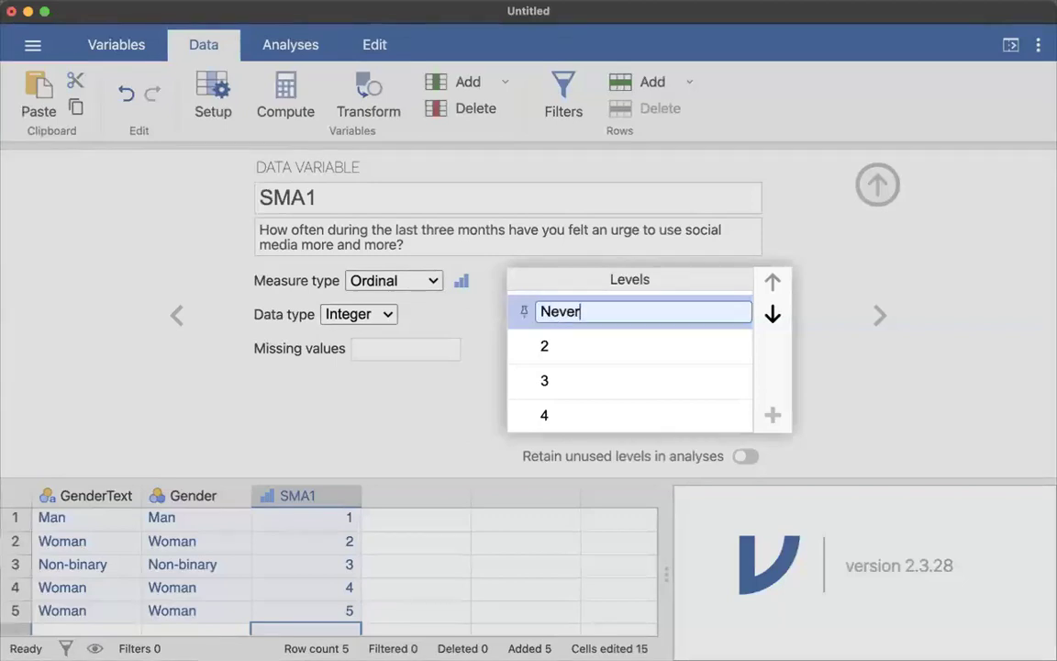
left_click(571, 358)
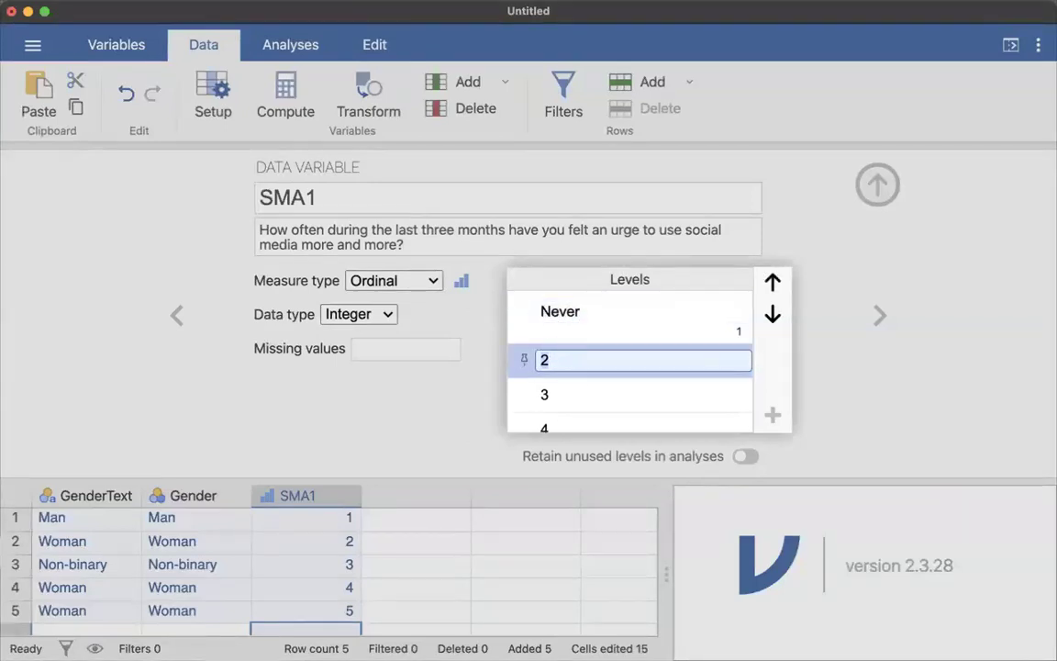
type("Rarely")
left_click(556, 396)
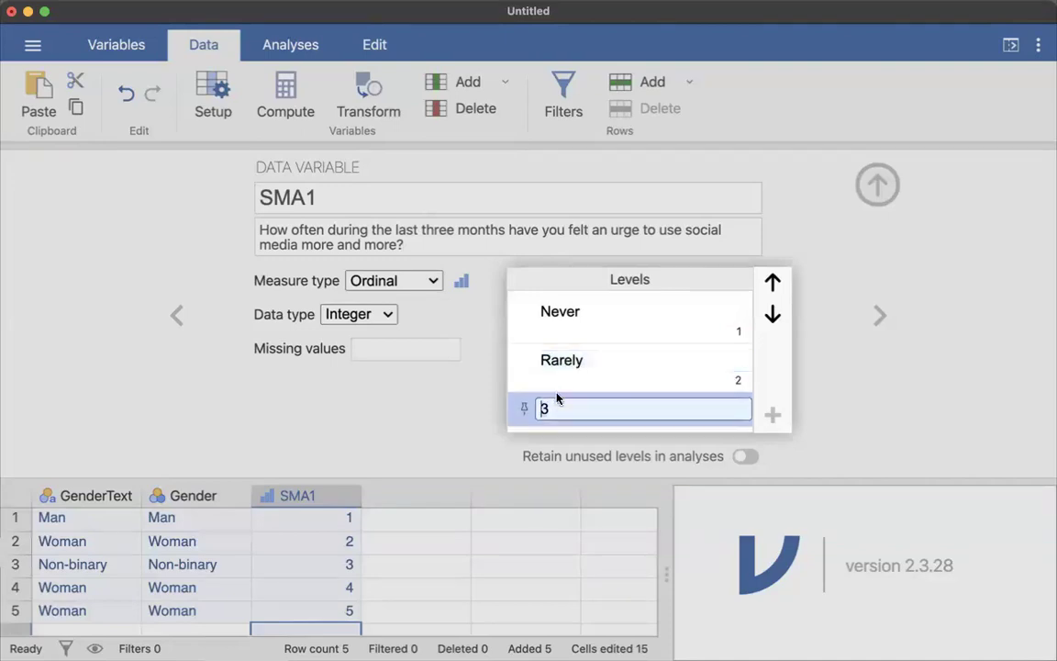
key("BackSpace")
type("Sometimes")
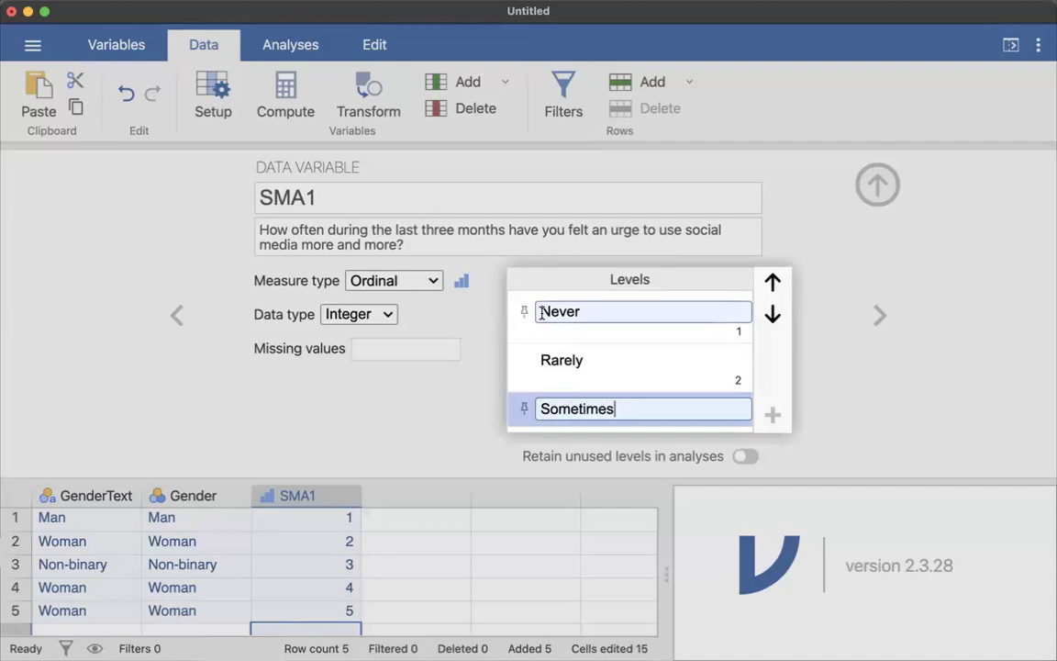
- Append the codes to make Never (1), Rarely (2) and Sometimes (3)
scroll(619, 413, "down", 2)
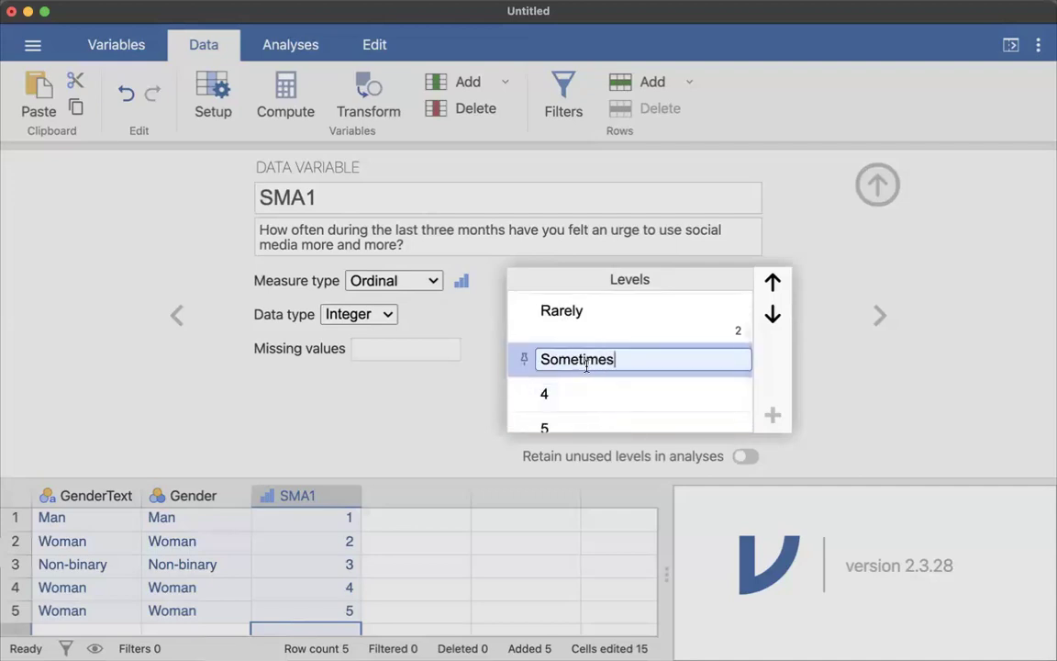
scroll(578, 362, "up", 2)
left_click(544, 311)
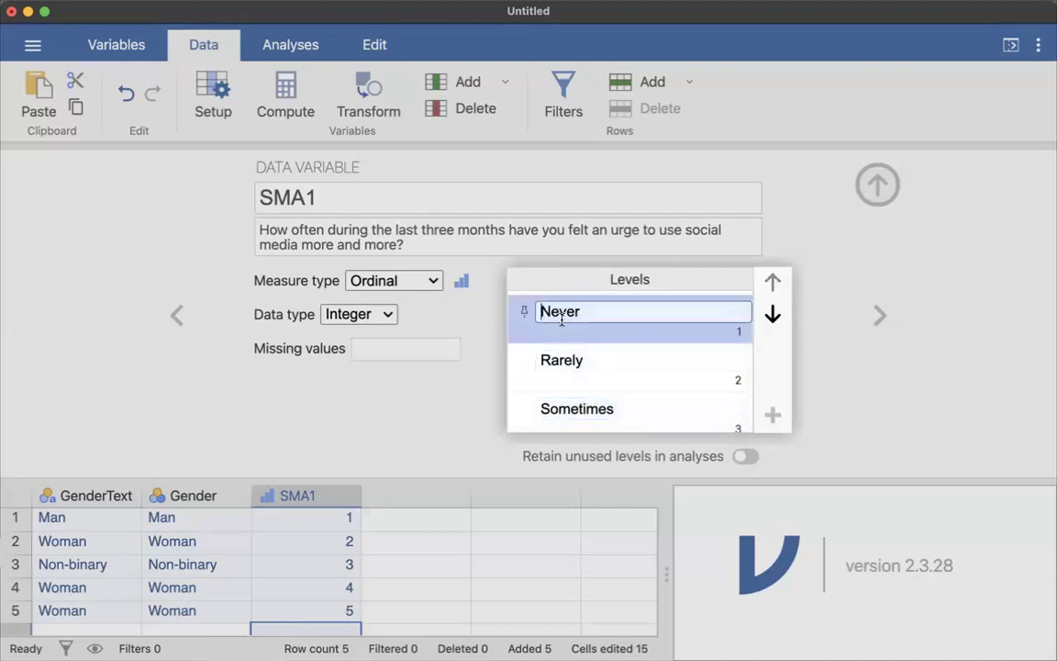
type("(1)")
type("(1)")
left_click(611, 359)
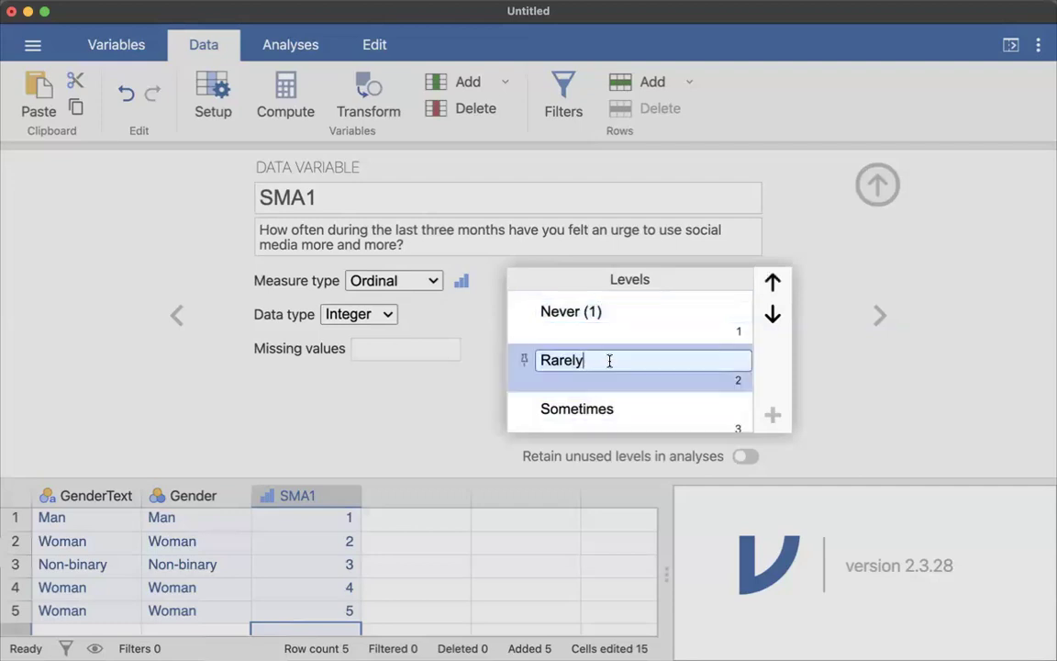
type("(2)")
left_click(654, 404)
left_click(654, 405)
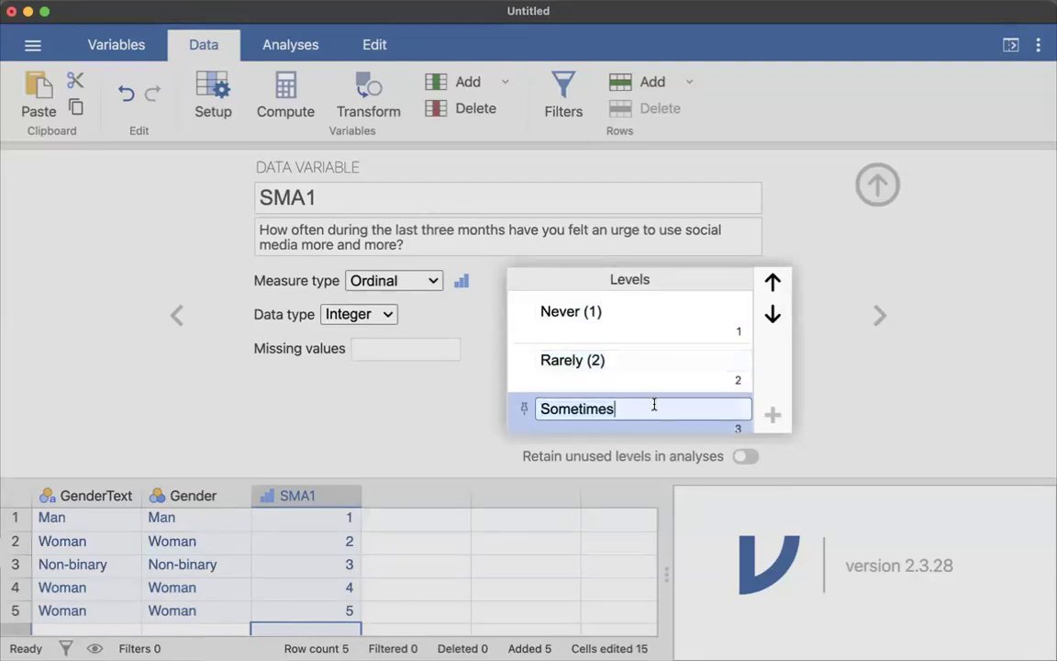
type("(3)")
- Rename SMA1 levels 4 and 5 to Often (4) and Always (5)
scroll(665, 382, "down", 2)
left_click(606, 373)
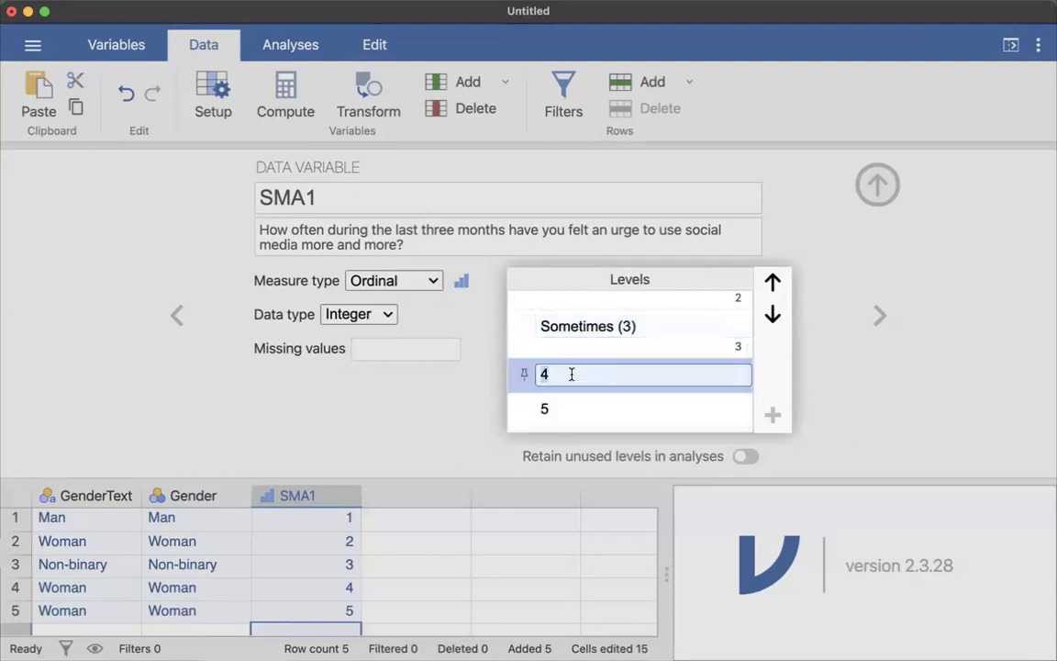
type("Often (4)")
left_click(573, 405)
type("Always")
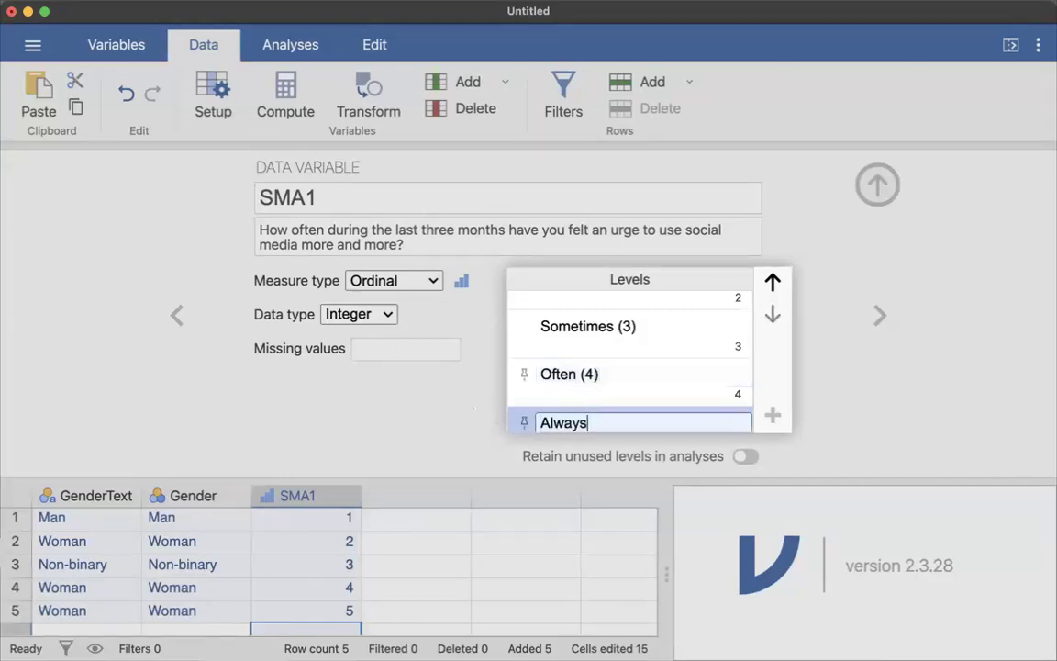
type(" (5)")
left_click(673, 400)
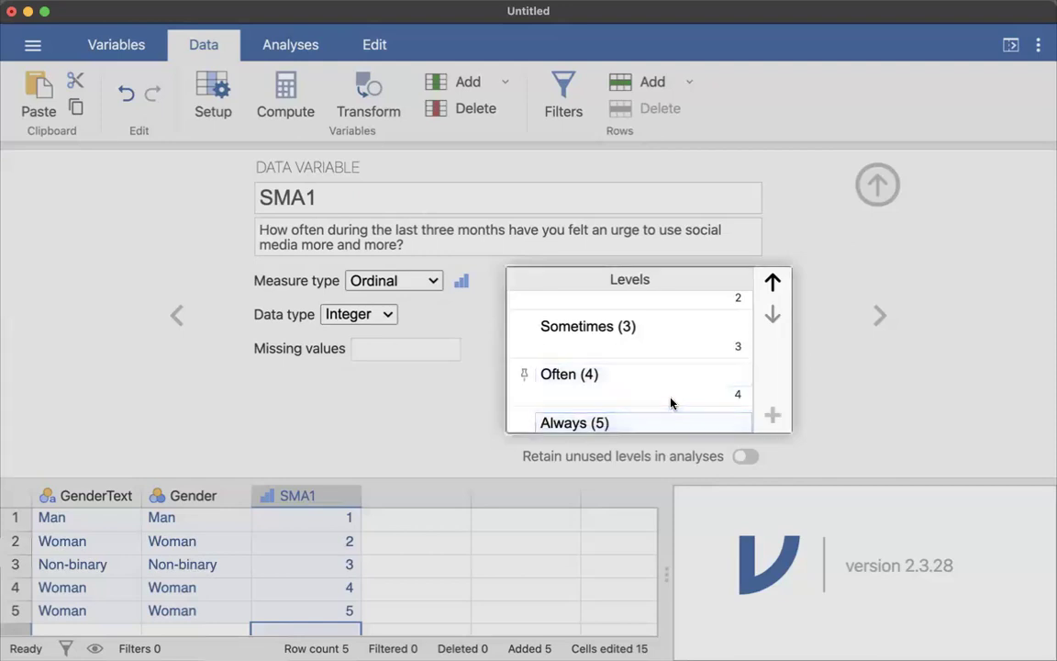
- Apply the new SMA1 level labels and select the SMA1 column to check them
scroll(675, 376, "up", 4)
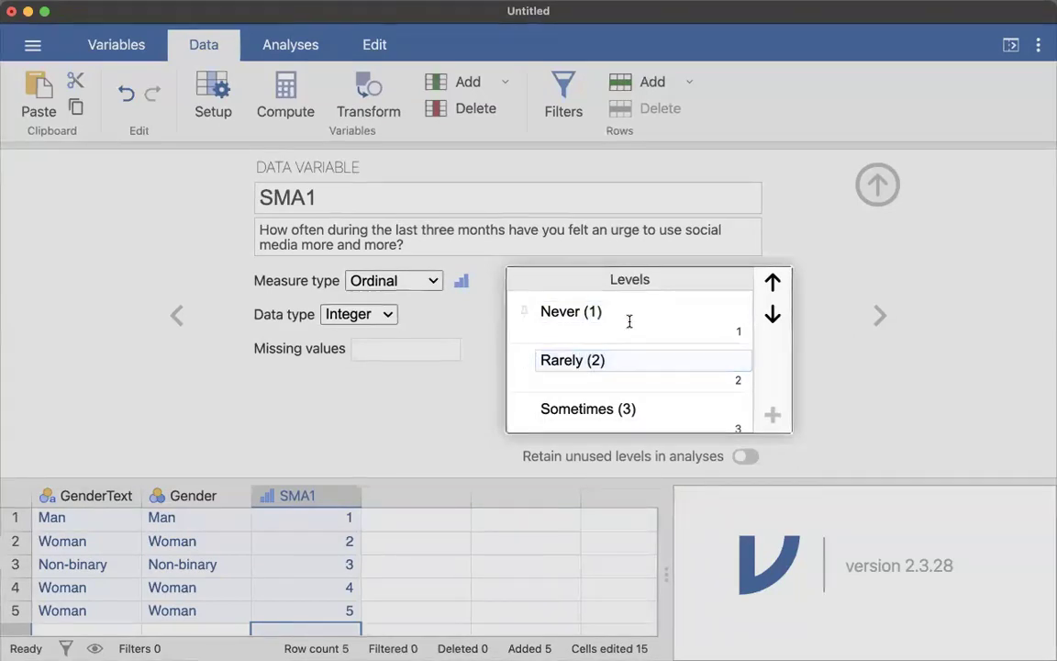
scroll(630, 349, "down", 2)
left_click(632, 349)
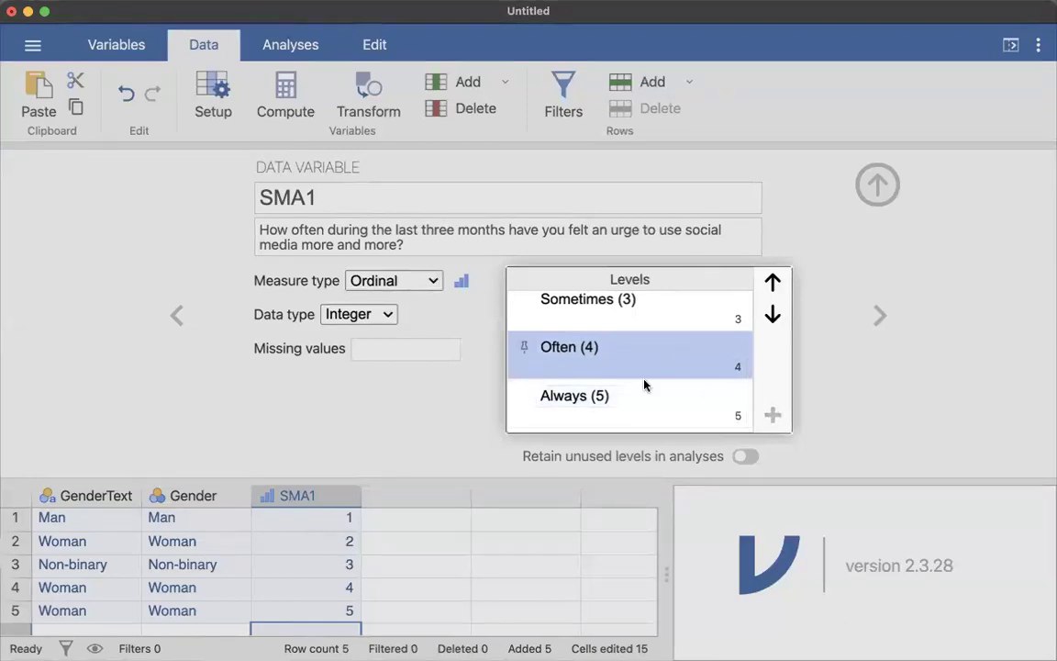
scroll(643, 384, "up", 2)
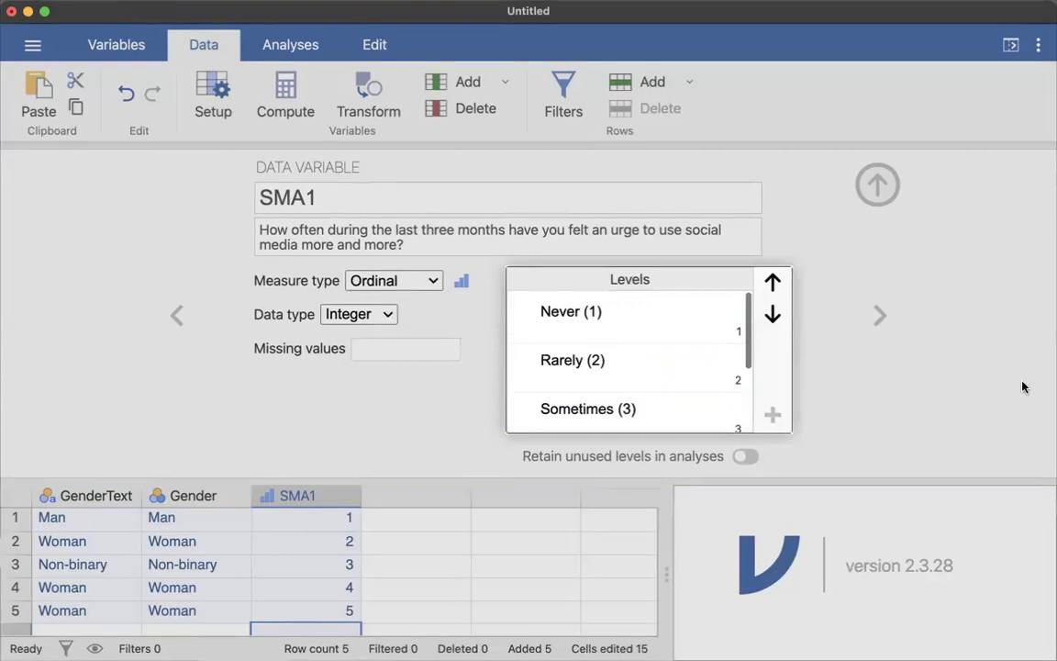
left_click(890, 375)
scroll(376, 566, "down", 1)
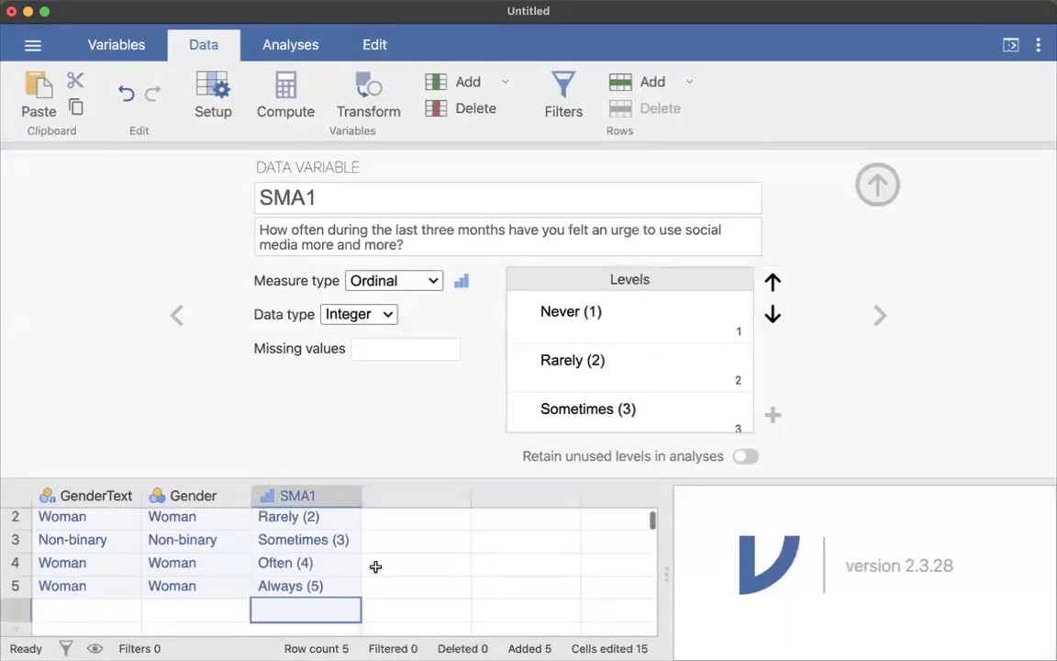
scroll(375, 566, "down", 1)
scroll(376, 566, "up", 2)
left_click(451, 569)
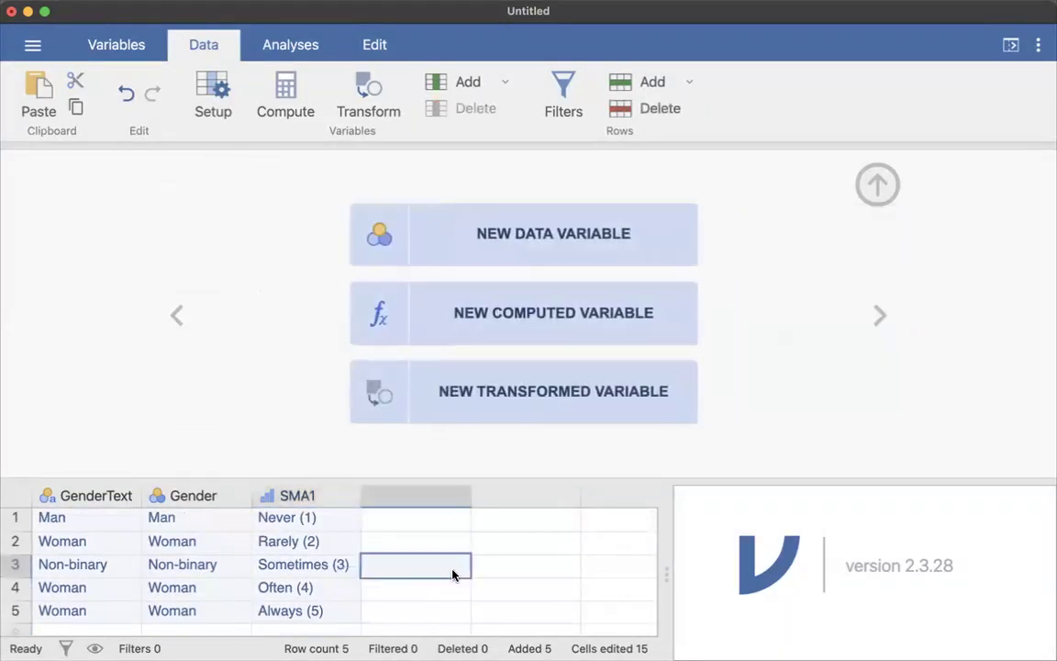
left_click(276, 520)
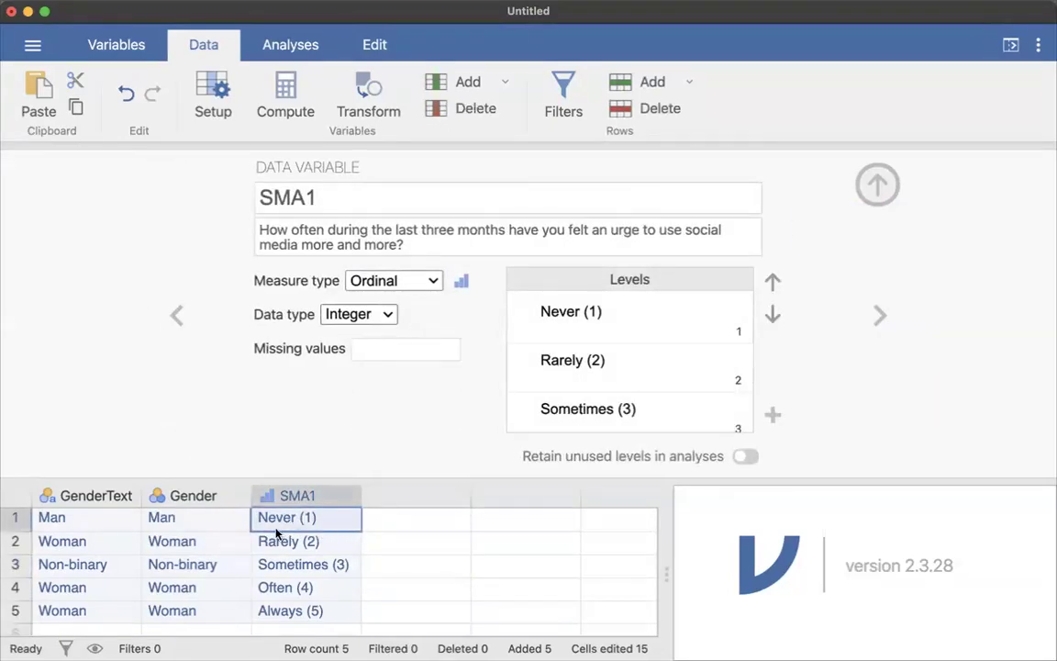
left_click(292, 495)
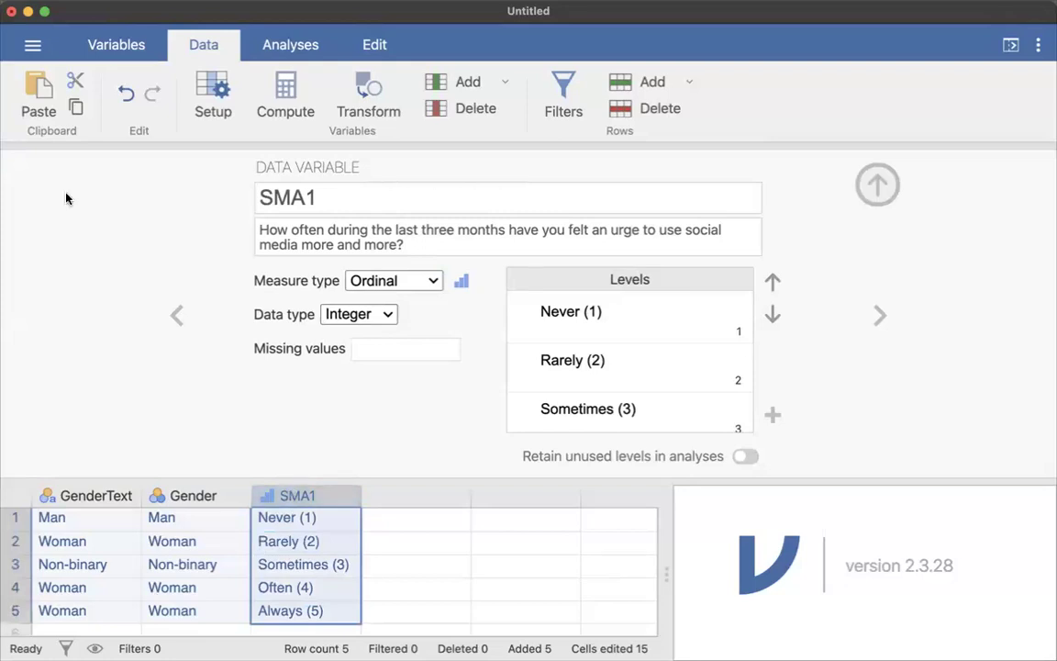
- Start an Exploration > Descriptives analysis, add SMA1 to Variables, then remove it again
left_click(271, 46)
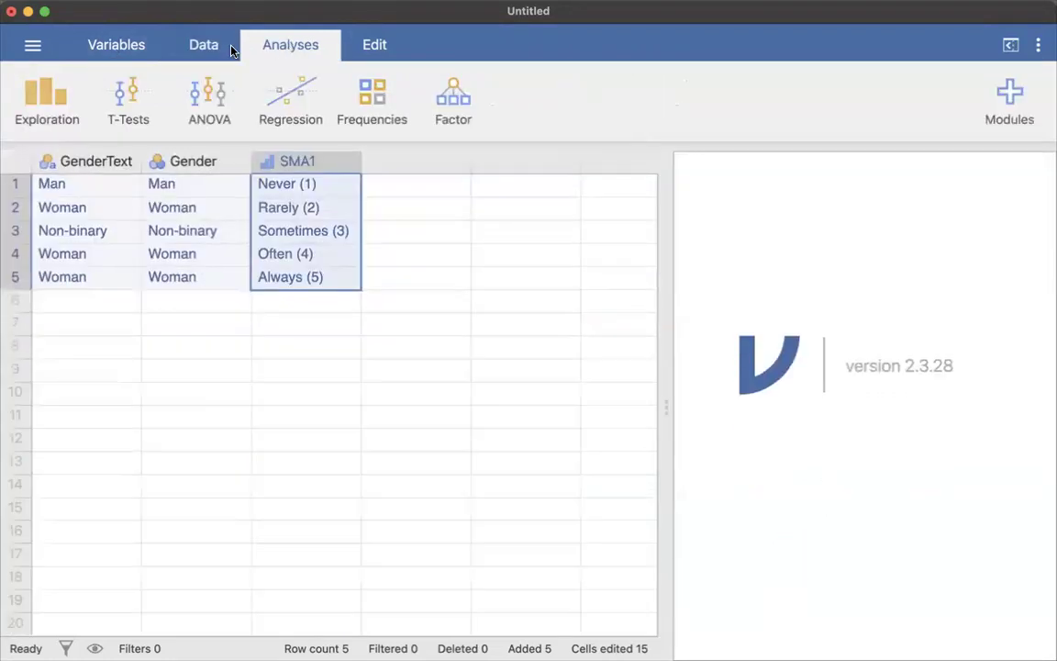
left_click(42, 85)
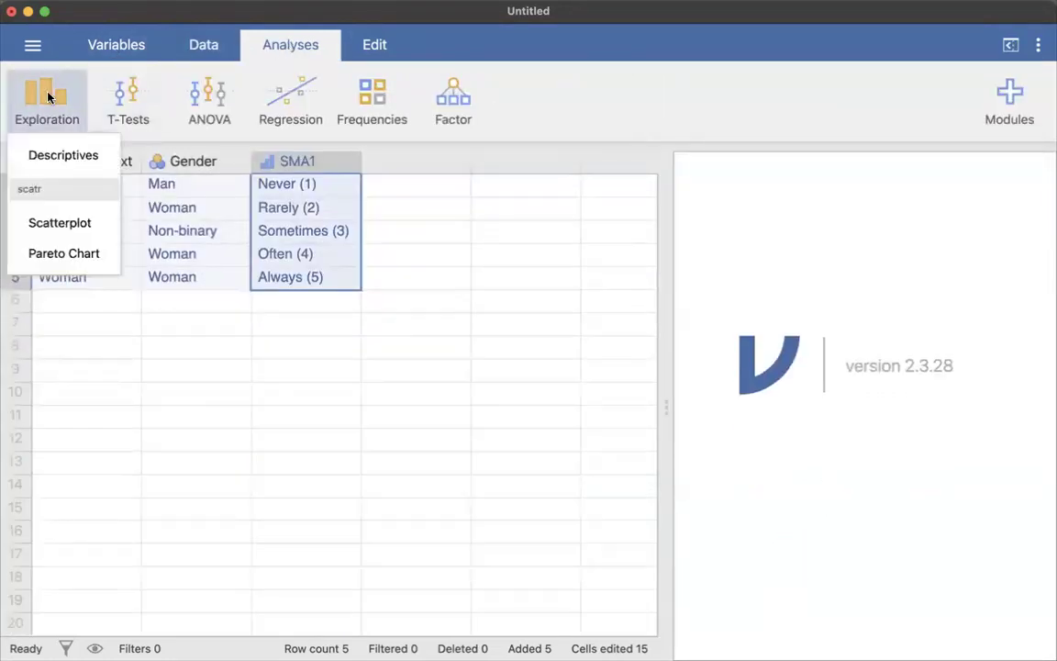
left_click(51, 154)
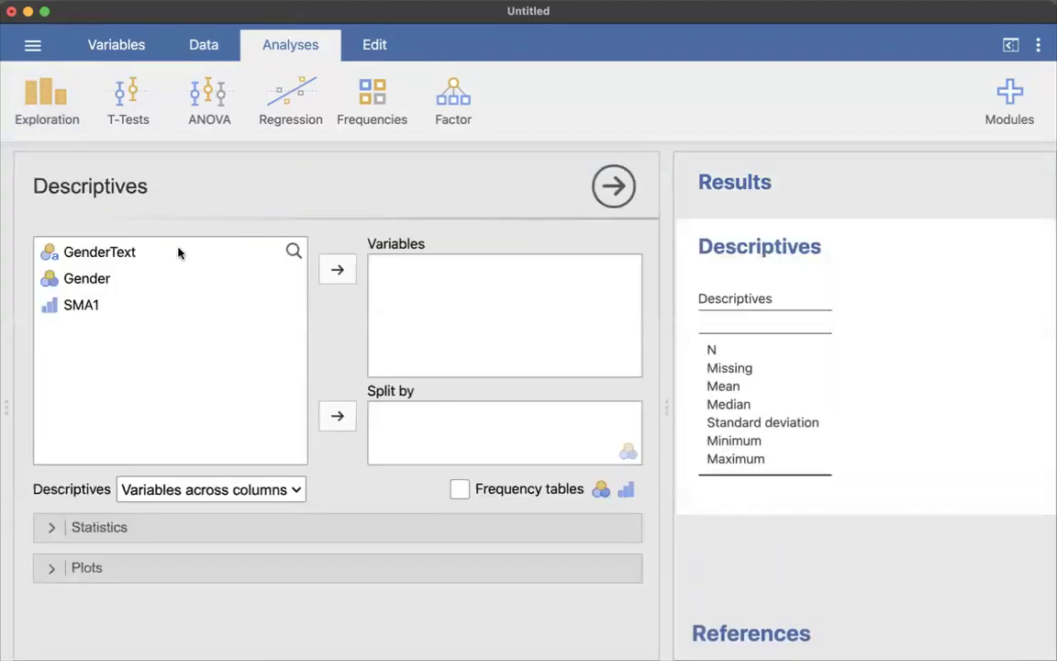
left_click(75, 309)
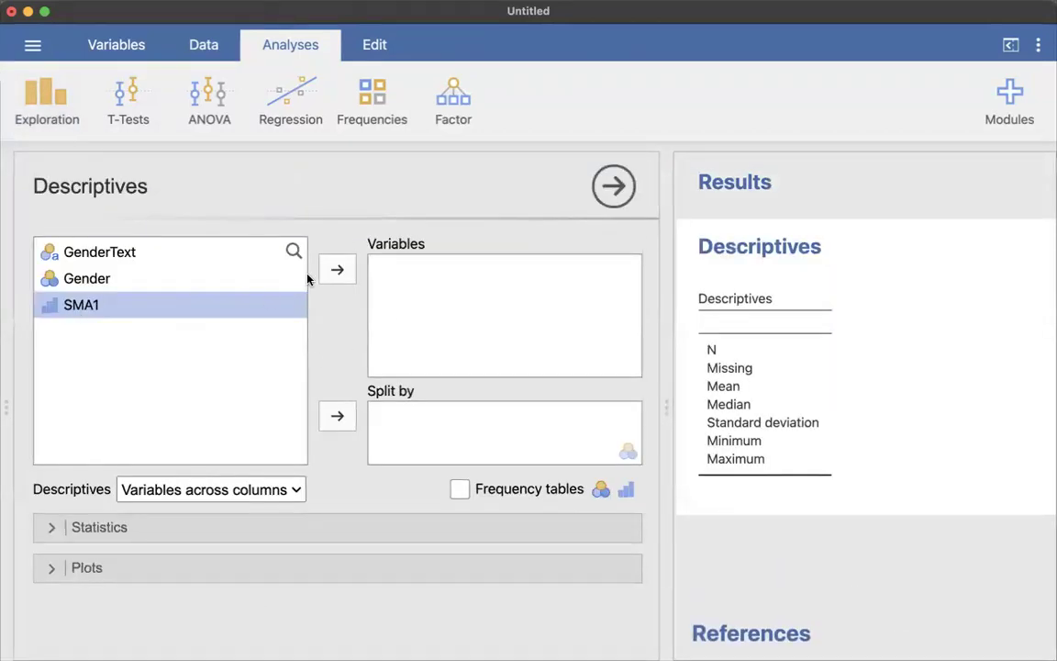
left_click(344, 275)
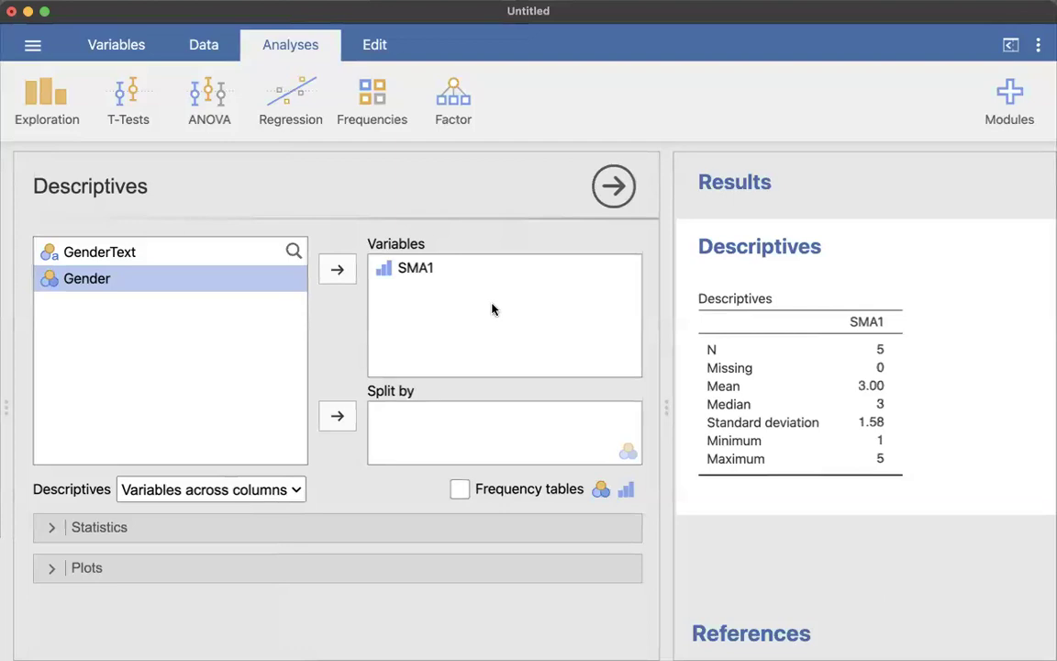
left_click(404, 277)
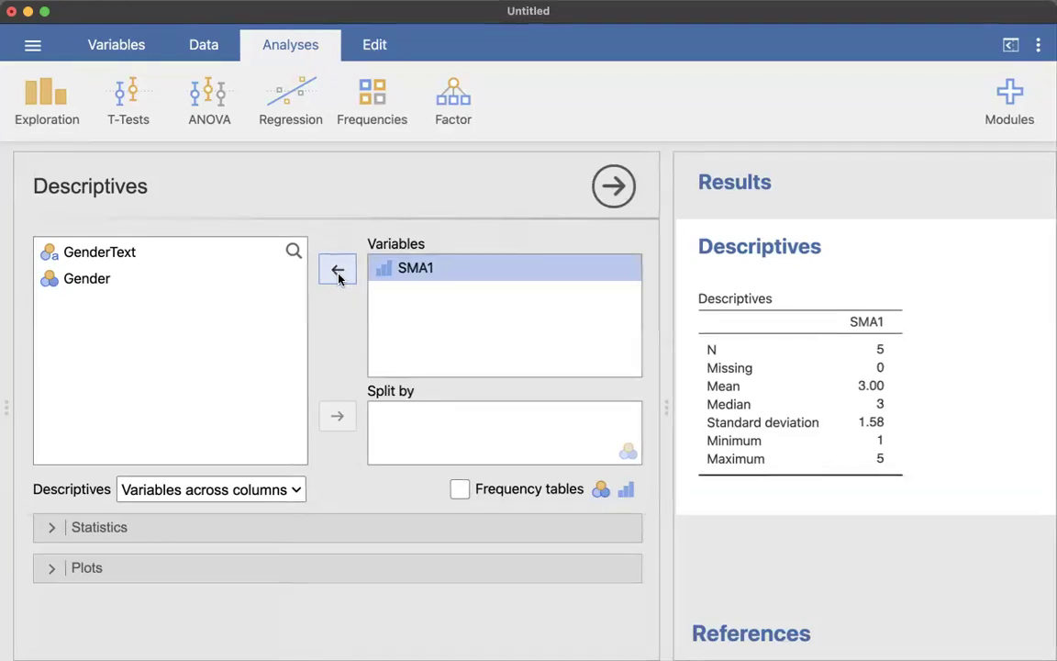
left_click(339, 271)
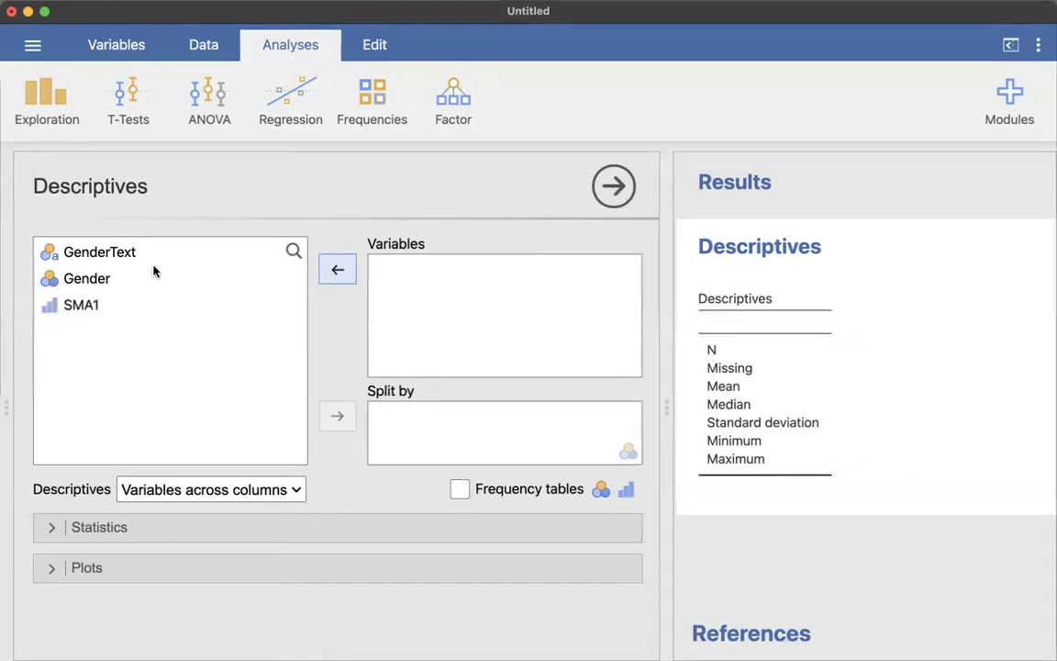
- Put GenderText and Gender into Descriptives Variables, then take GenderText back out
left_click(106, 257)
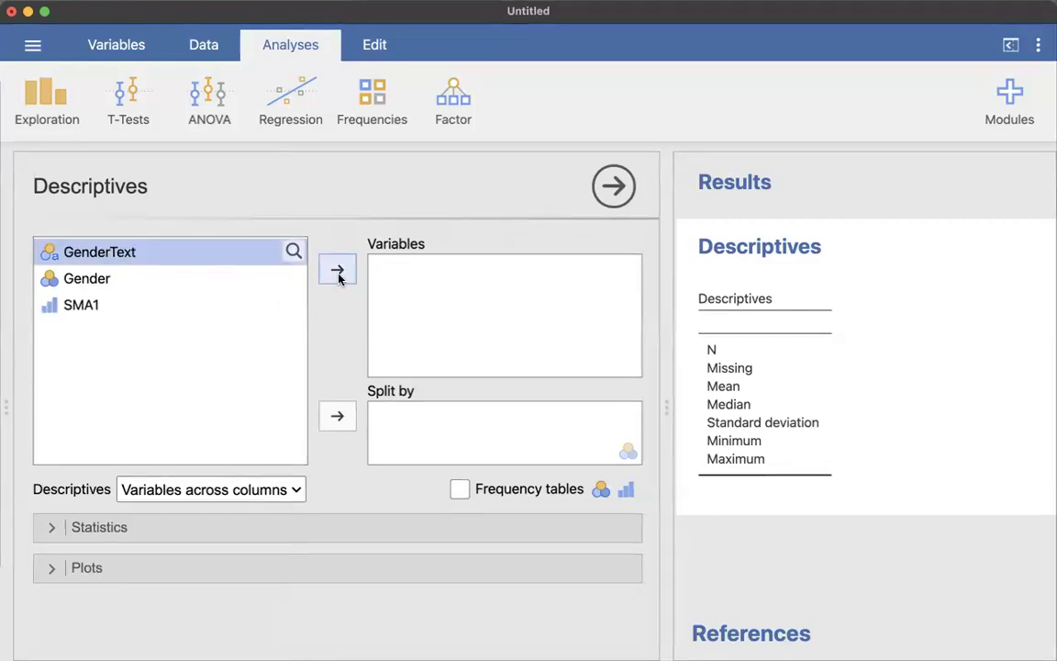
left_click(102, 278, "shift")
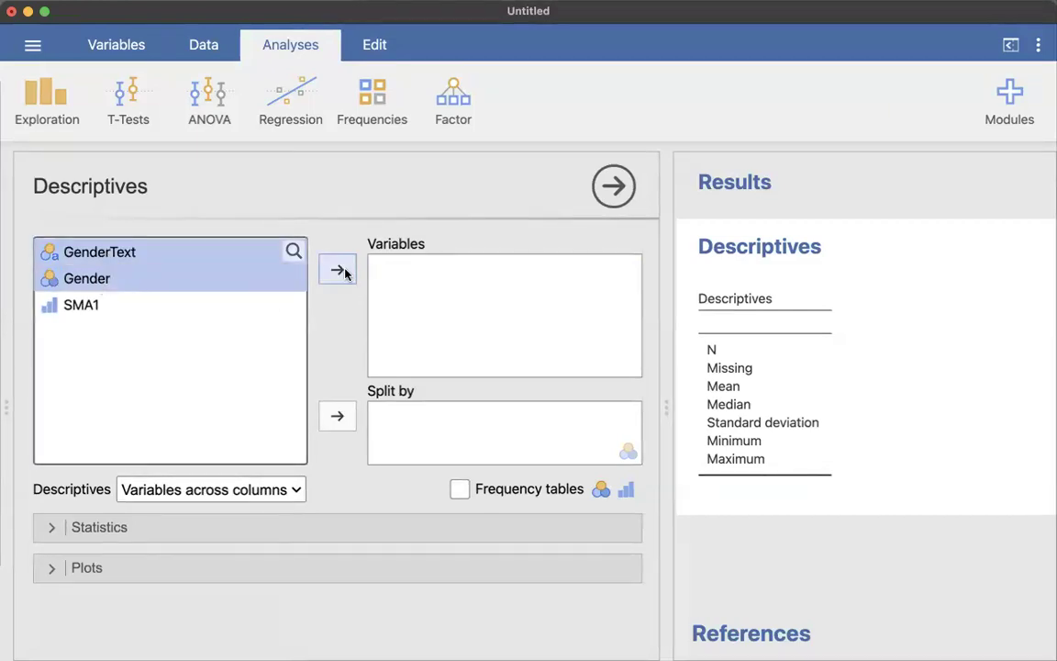
left_click(99, 258, "super")
left_click(208, 258)
left_click_drag(208, 258, 436, 307)
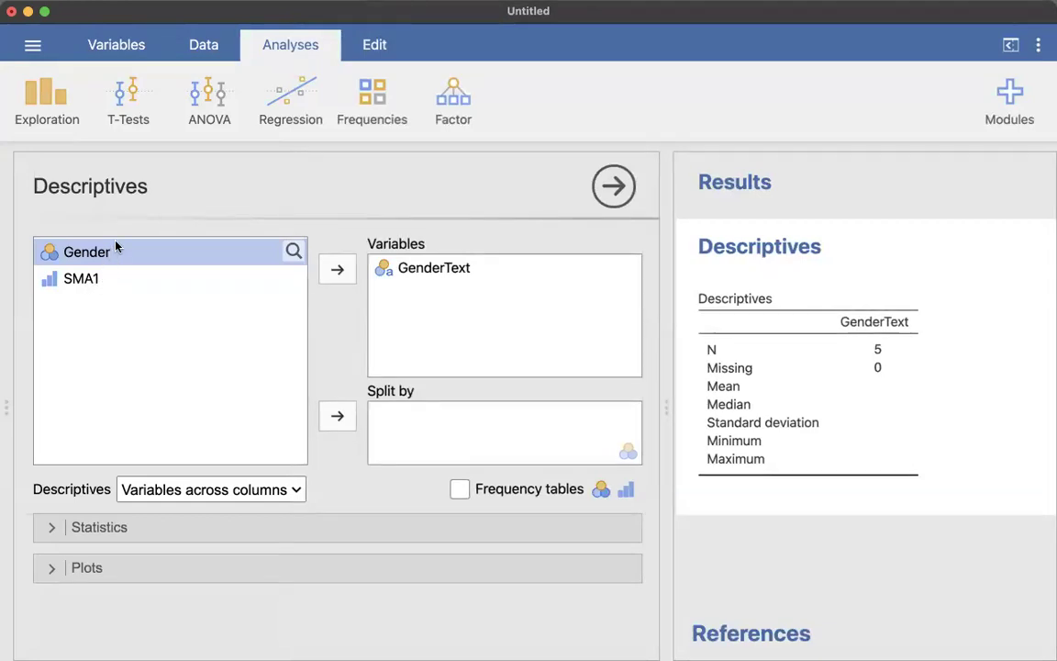
left_click_drag(103, 256, 446, 299)
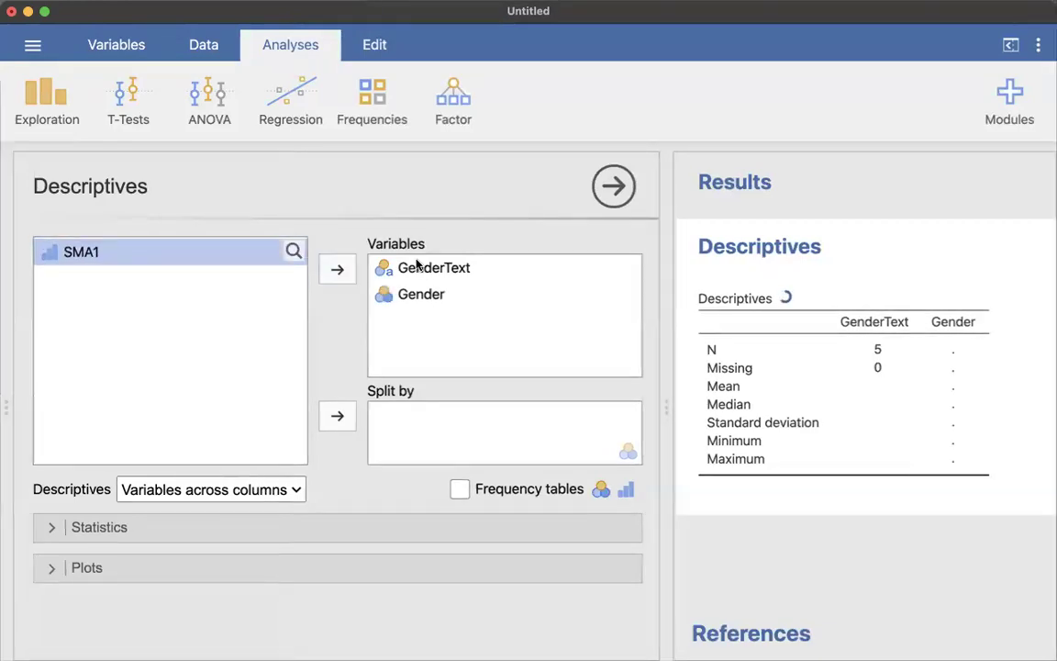
left_click(411, 268)
left_click(337, 269)
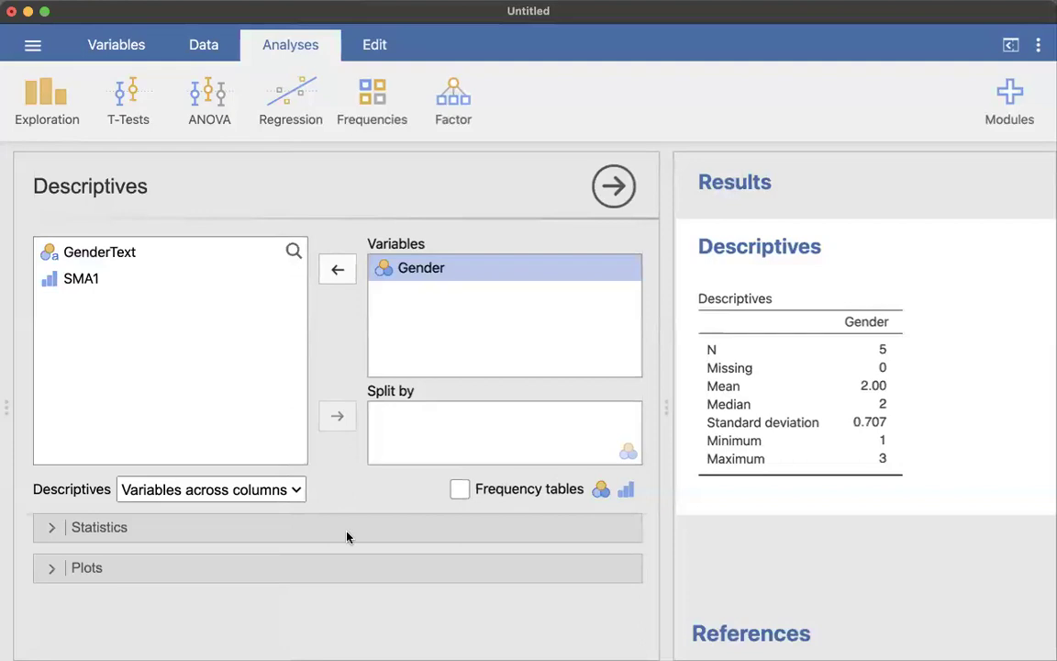
- Expand and collapse the Statistics options, then close the analysis options
left_click(53, 529)
left_click(52, 529)
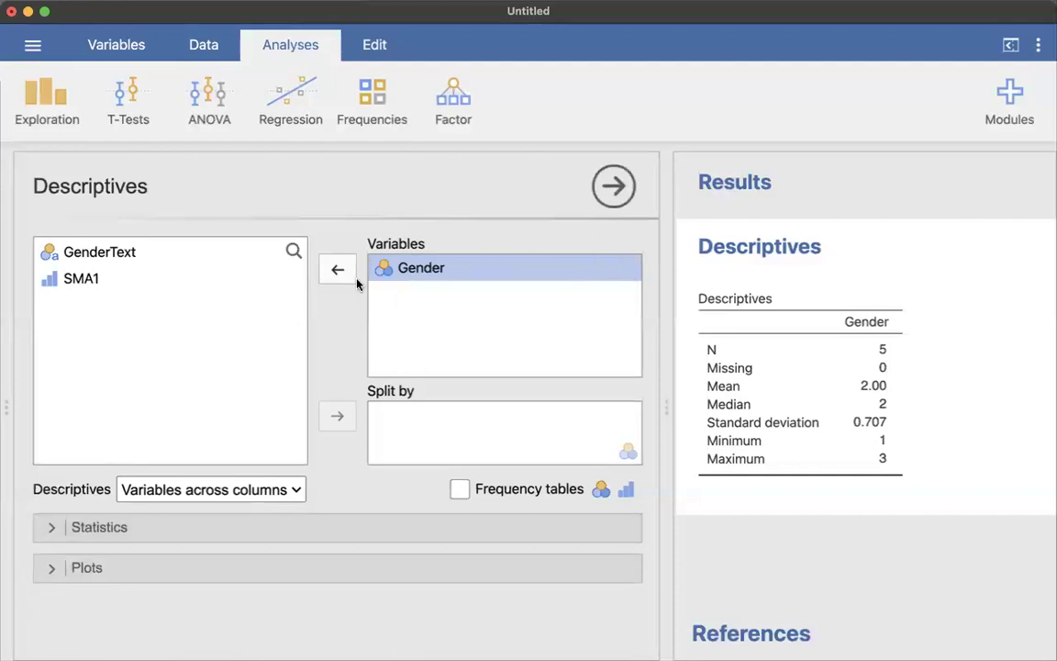
left_click(615, 188)
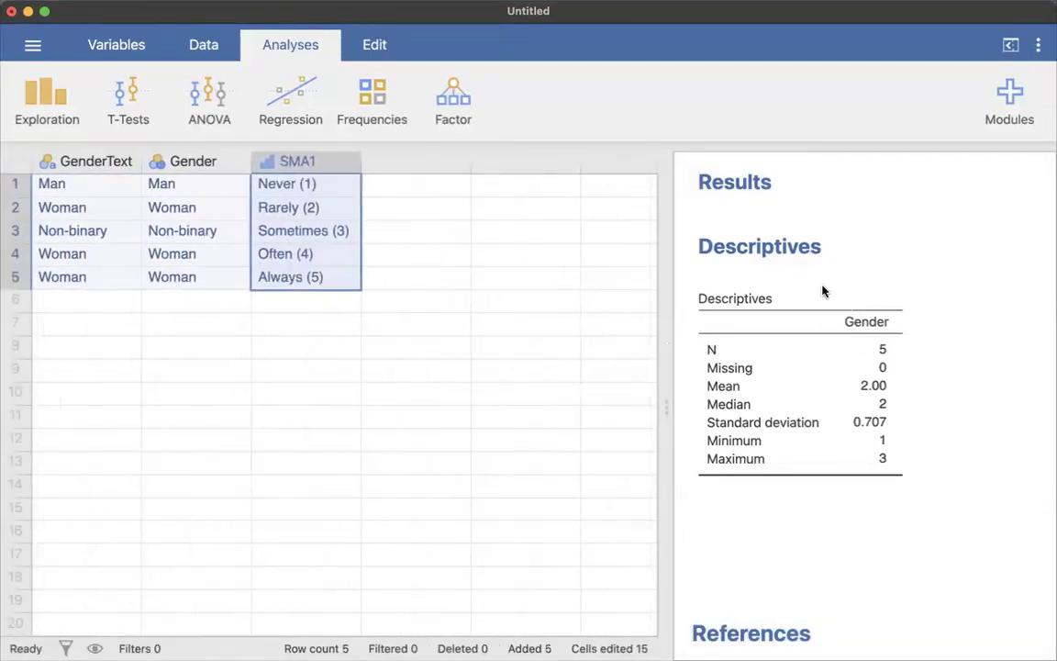
- Select the empty fourth column after SMA1 and open its variable setup
scroll(834, 327, "down", 3)
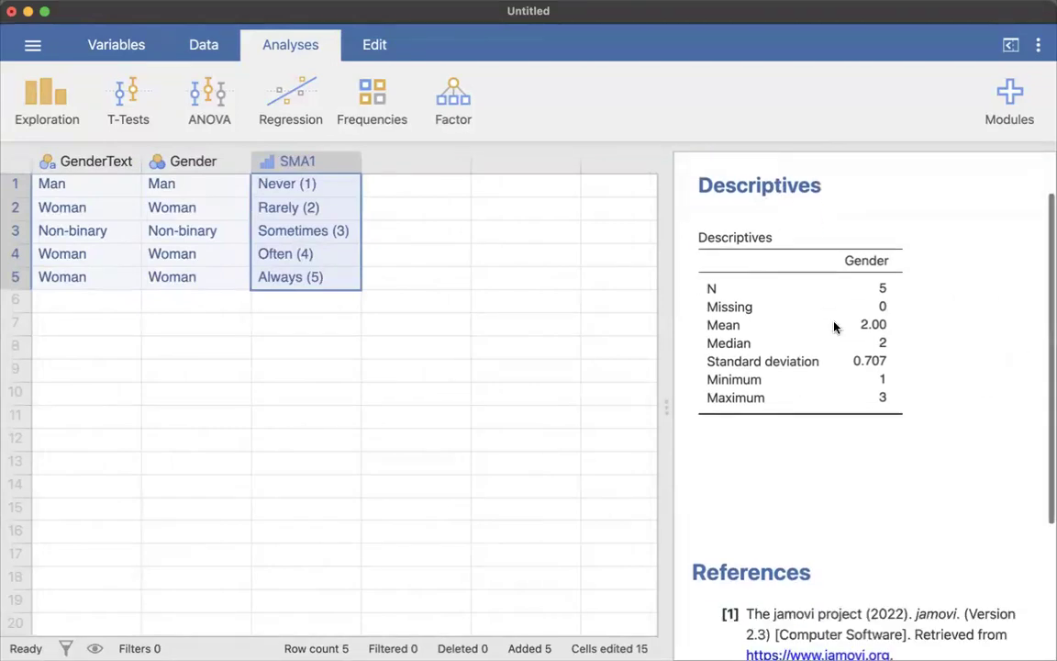
scroll(834, 327, "down", 6)
scroll(834, 327, "up", 8)
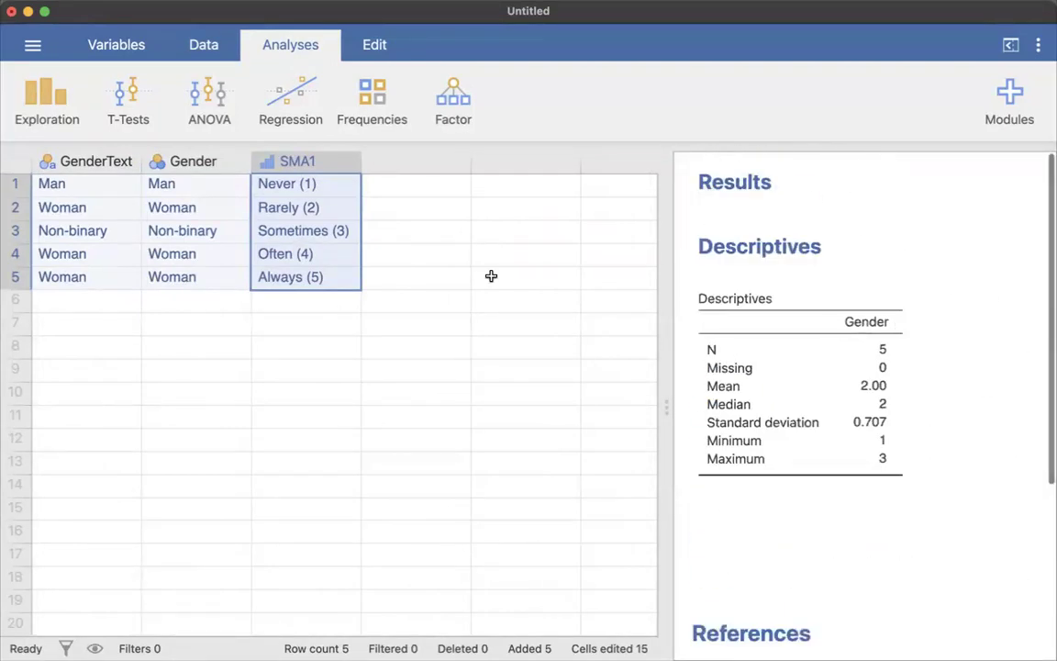
left_click(113, 303)
left_click(325, 347)
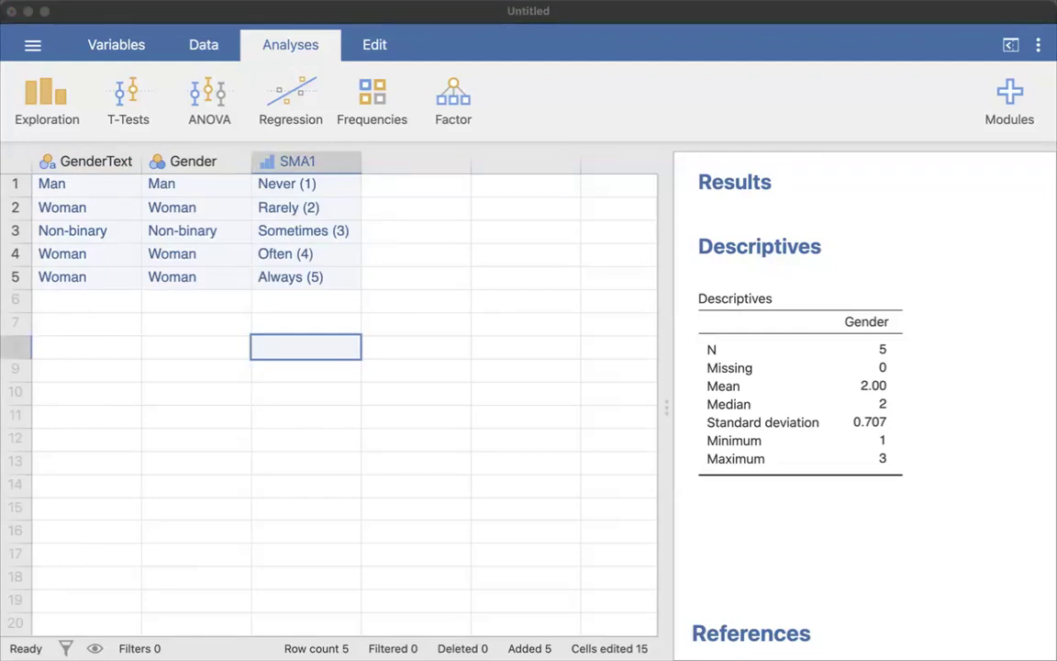
left_click(723, 22)
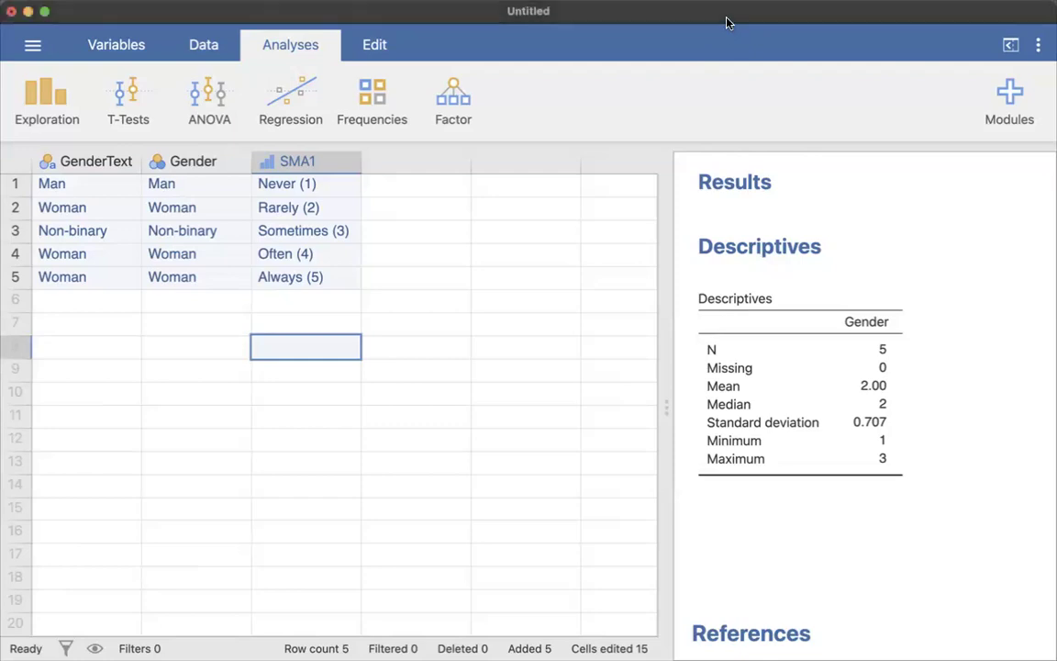
left_click(376, 167)
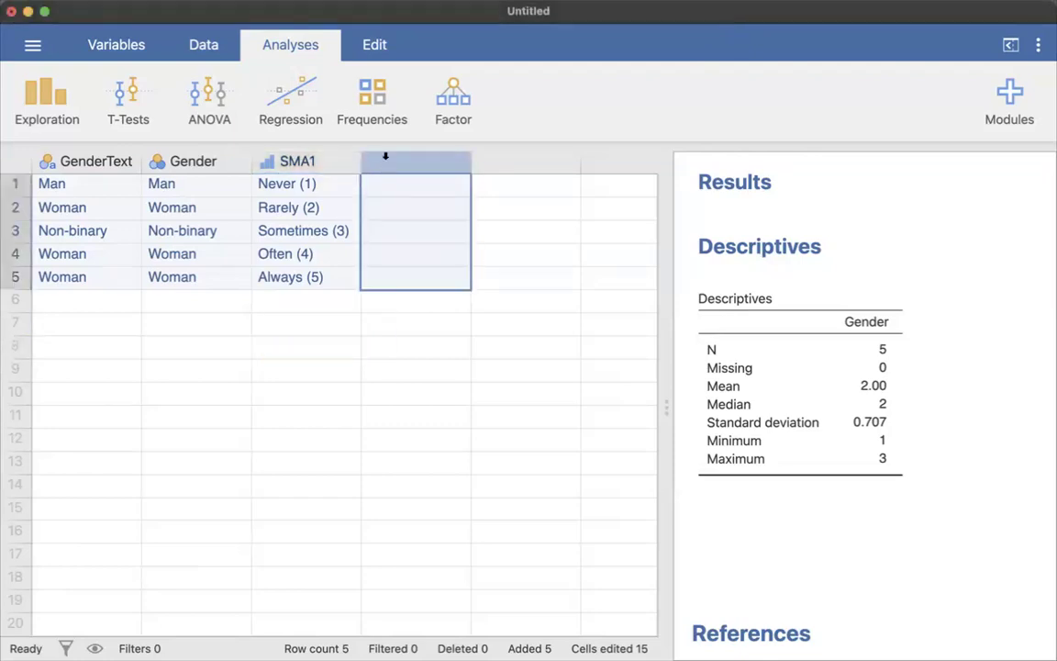
right_click(385, 156)
left_click(380, 165)
double_click(380, 165)
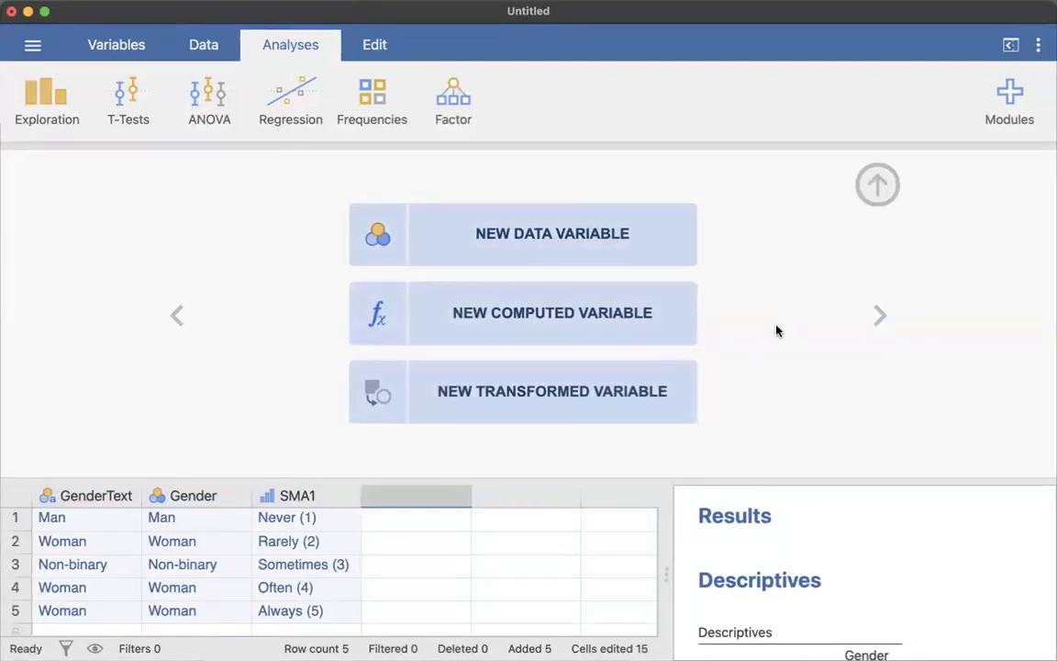
- Create a new ordinal data variable named SMA2 with the pasted survey question as description
left_click(530, 233)
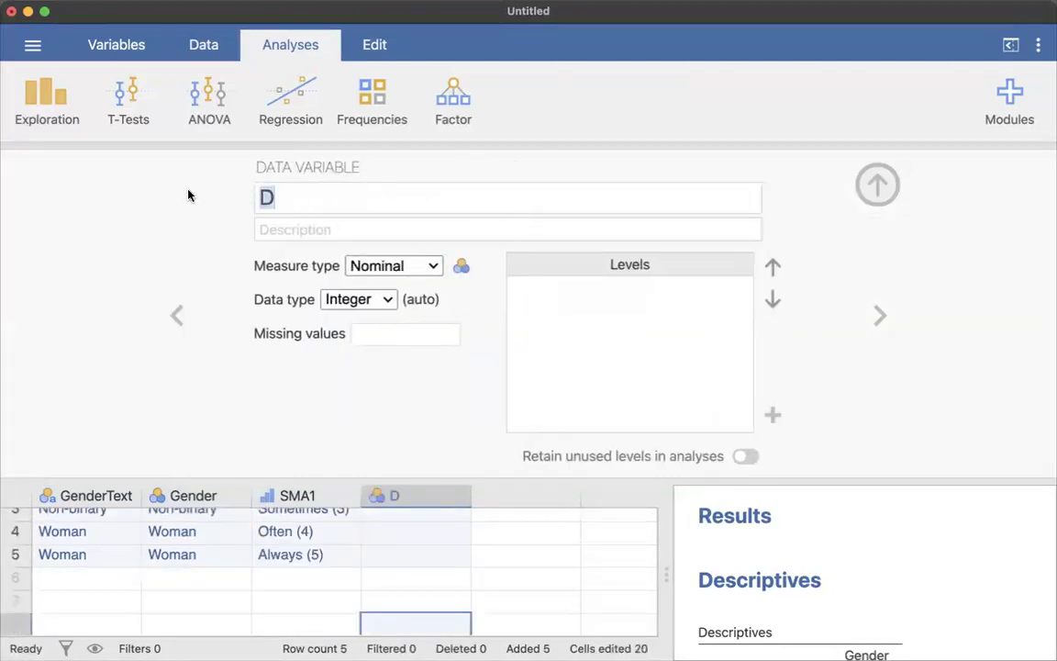
type("M")
key("BackSpace")
type("S")
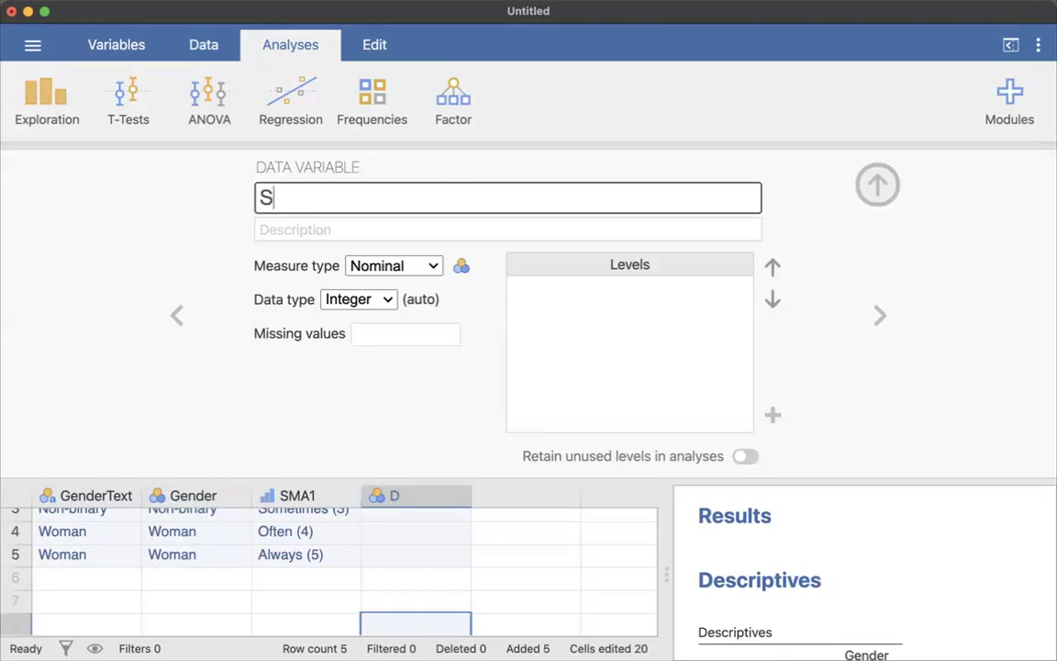
type("MA2")
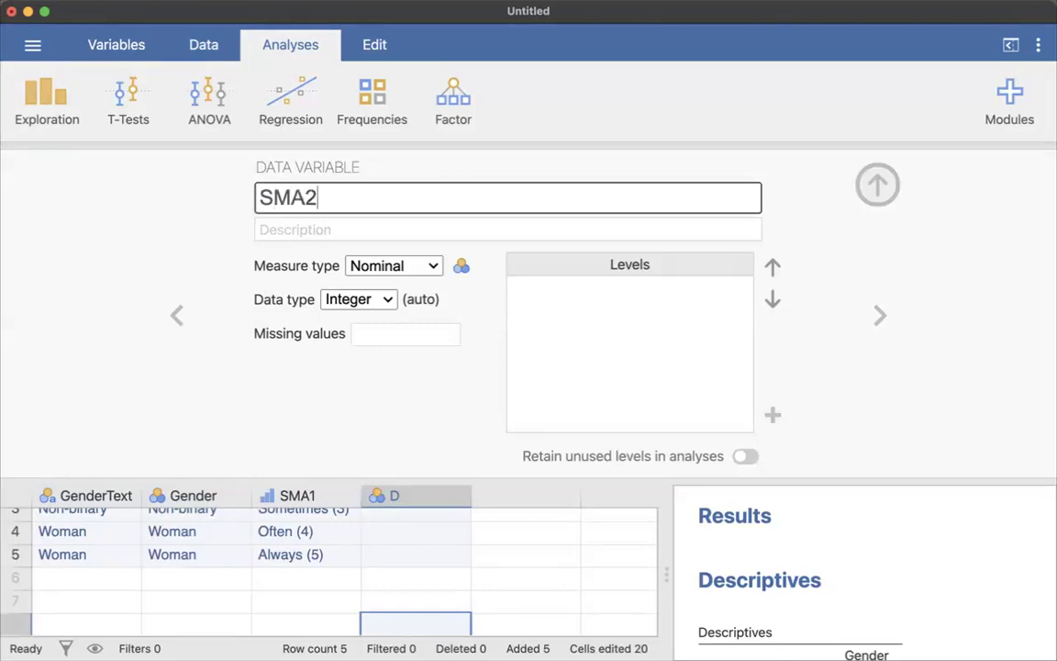
left_click(279, 226)
type("How often during the last three months have you spent a lot of time thinking about social media or planned your use of social media?")
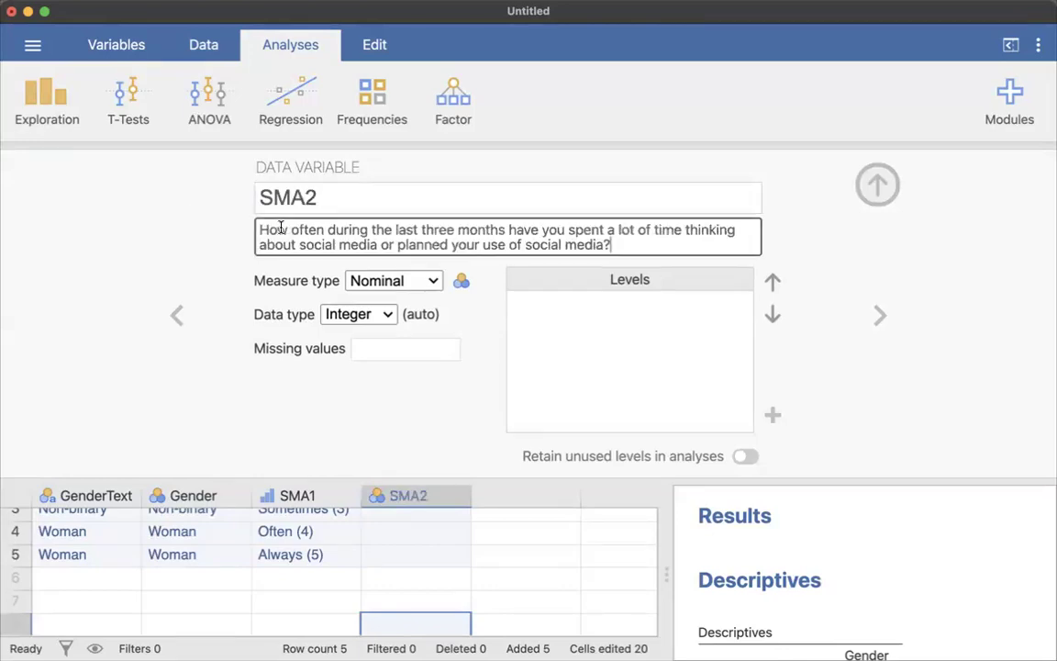
left_click(435, 283)
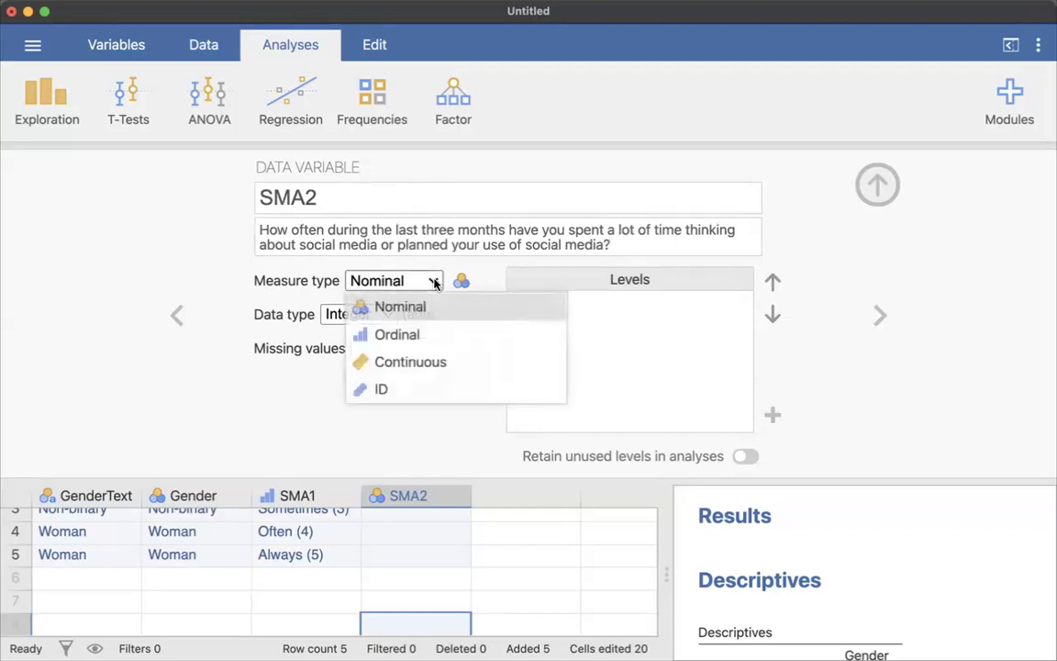
left_click(404, 337)
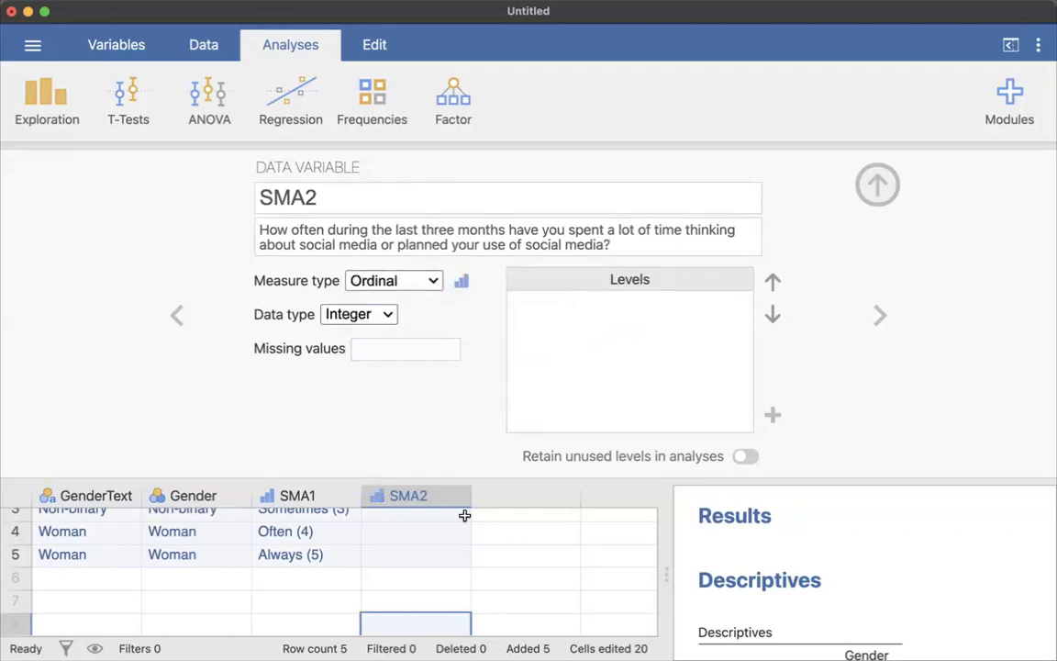
- Paste the values 1–5 into the SMA2 column and close the variable editor
scroll(437, 542, "up", 1)
left_click_drag(326, 519, 320, 615)
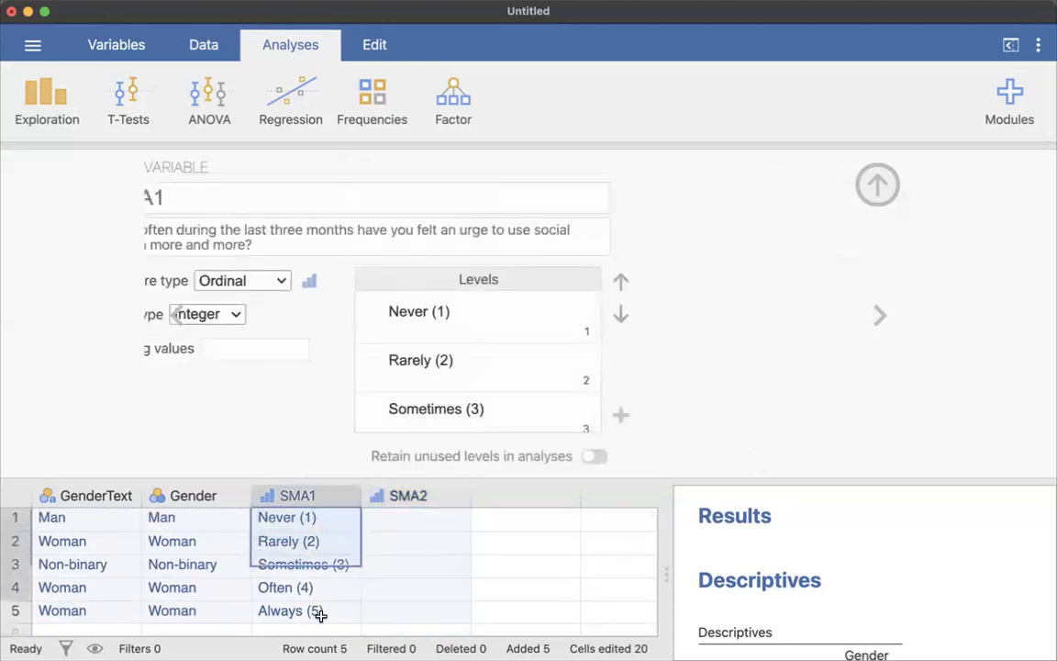
left_click(421, 540)
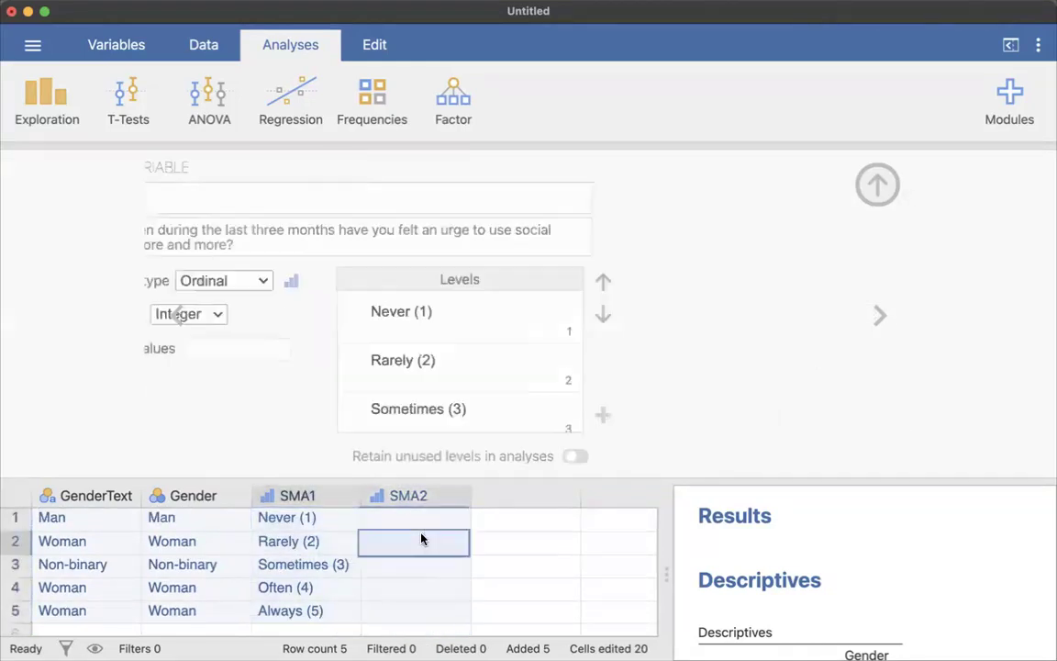
type("1 2 3 4 5")
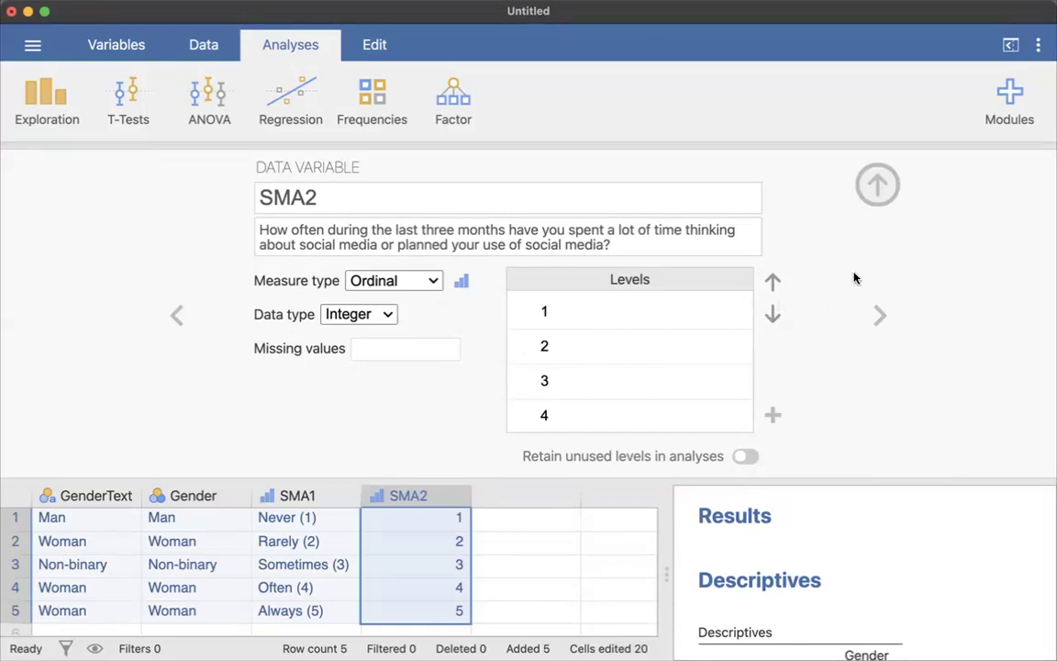
left_click(878, 193)
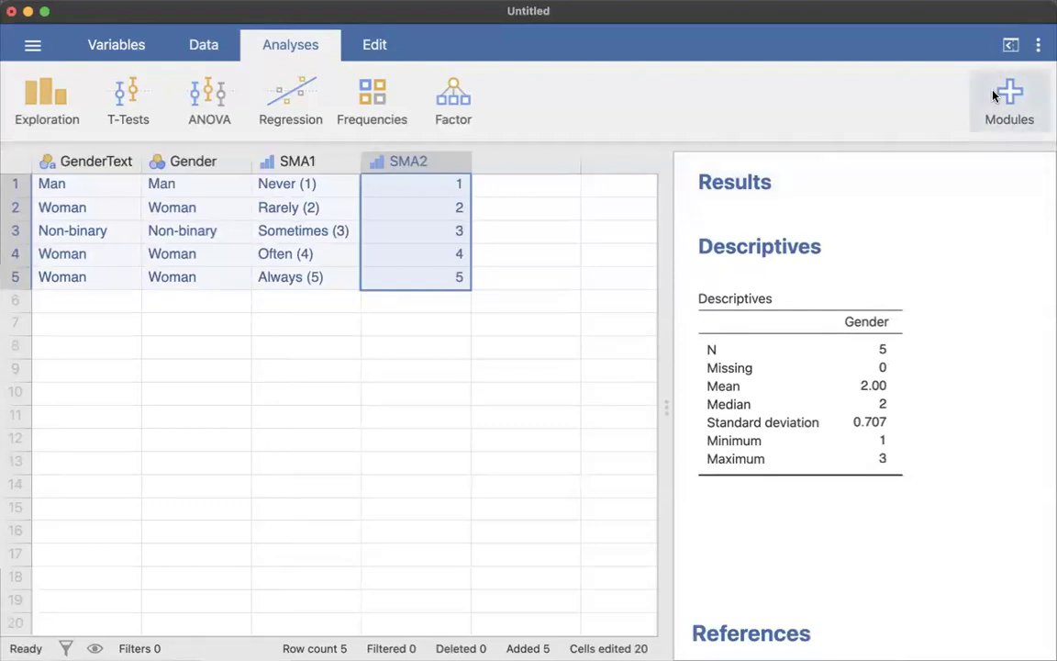
left_click(1039, 44)
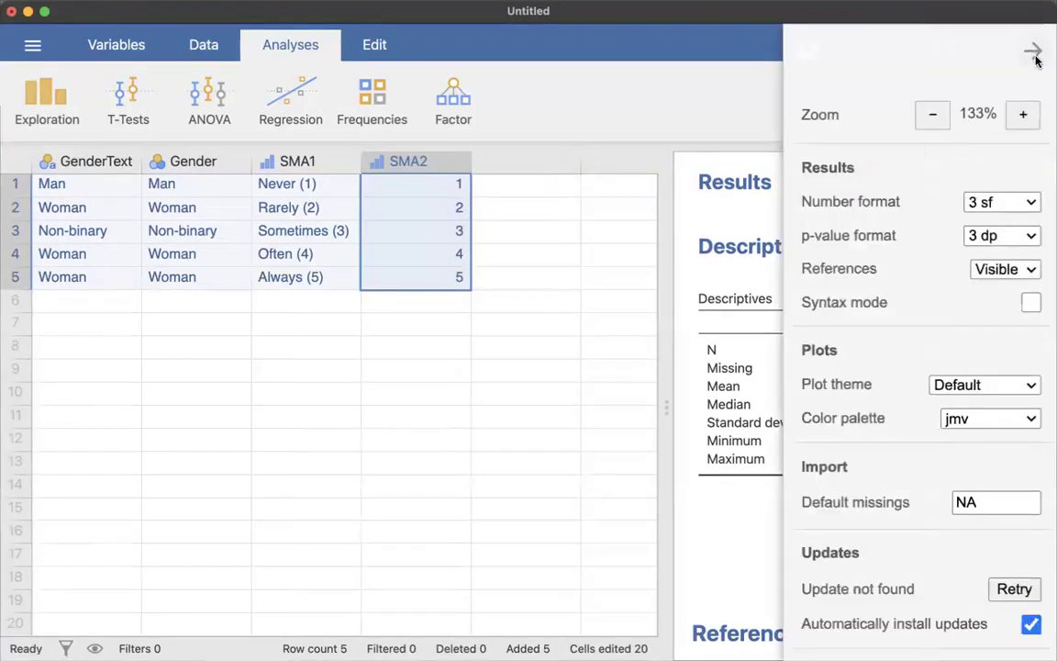
left_click(1034, 48)
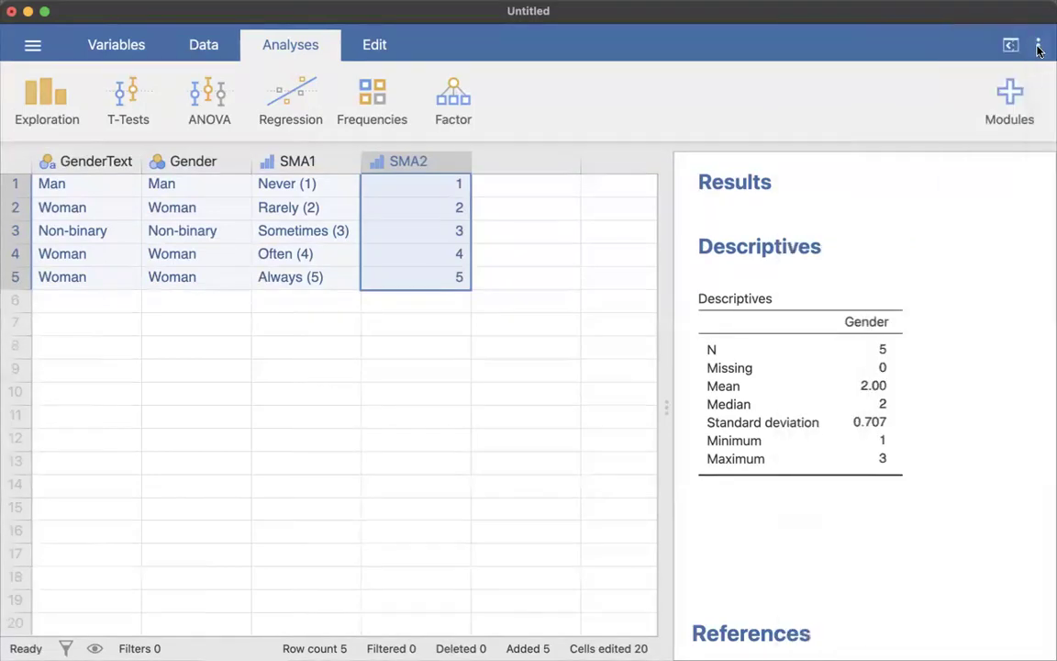
left_click(1039, 49)
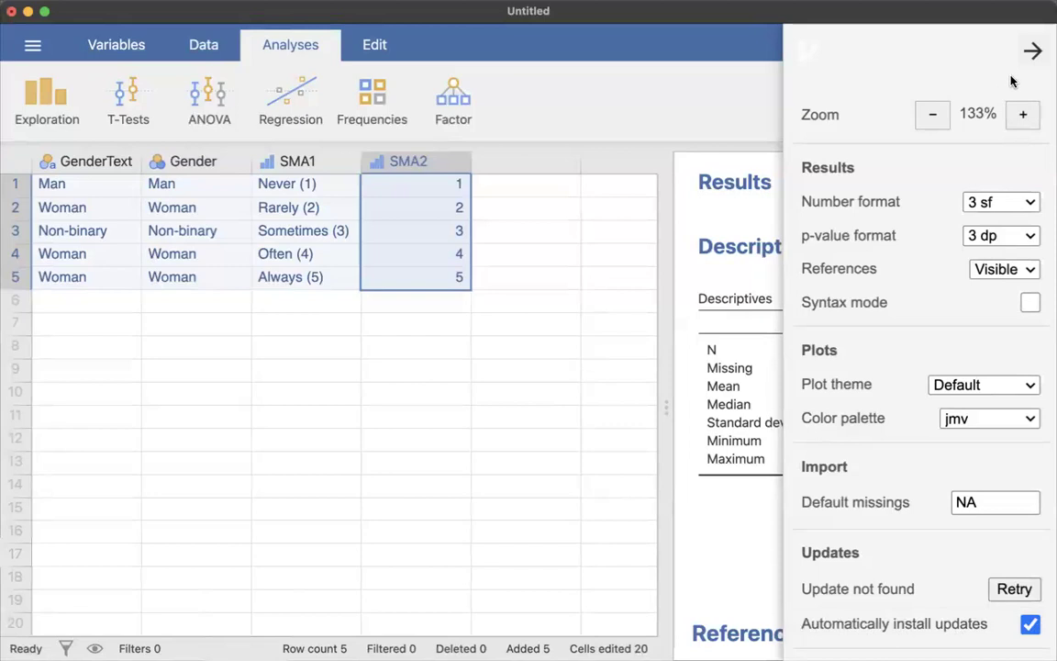
left_click(1032, 50)
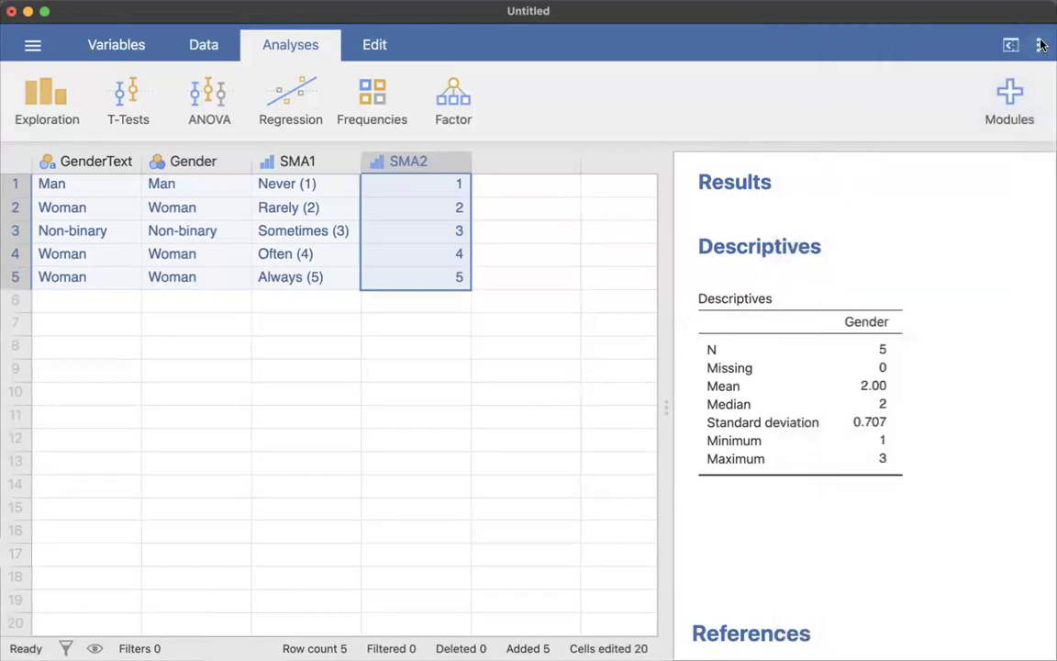
- Save the dataset as SMA_8.14.2023.omv via Save As
left_click(32, 48)
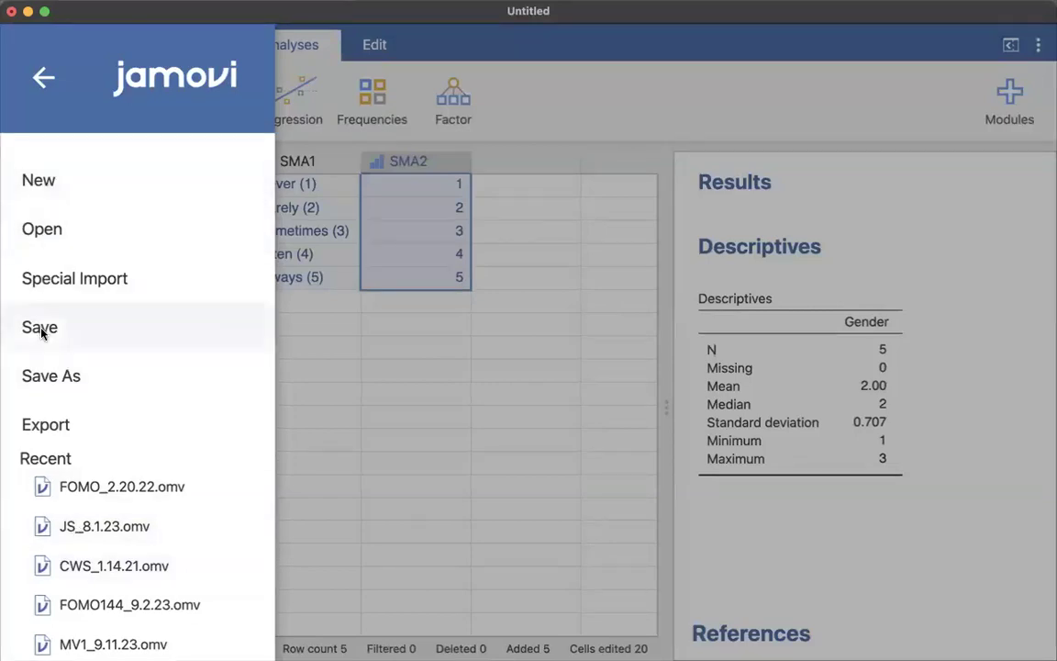
left_click(47, 374)
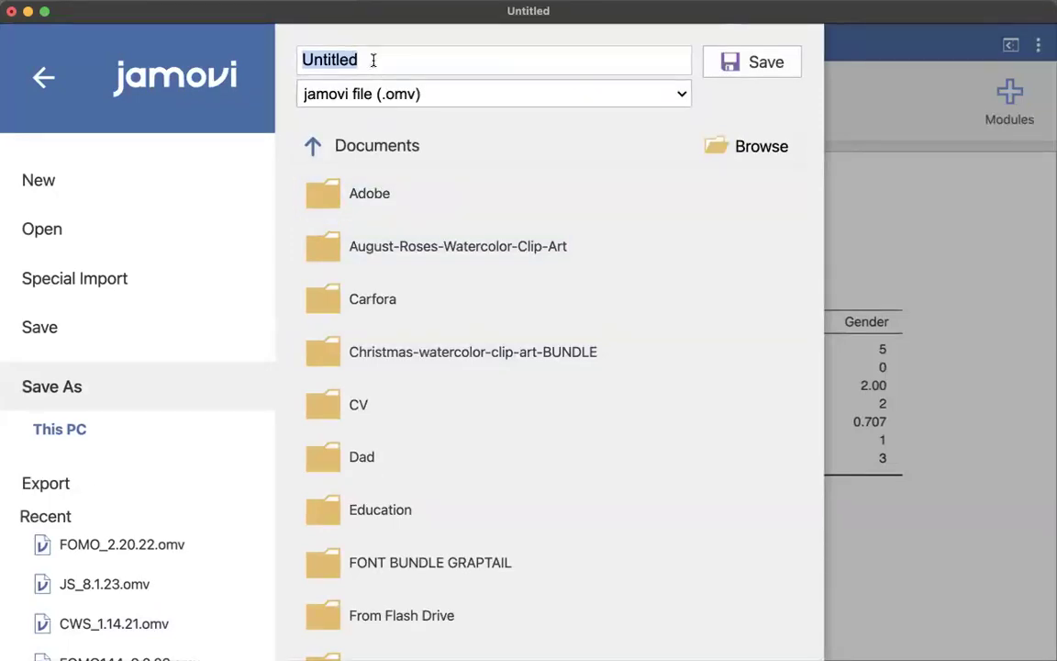
type("SM")
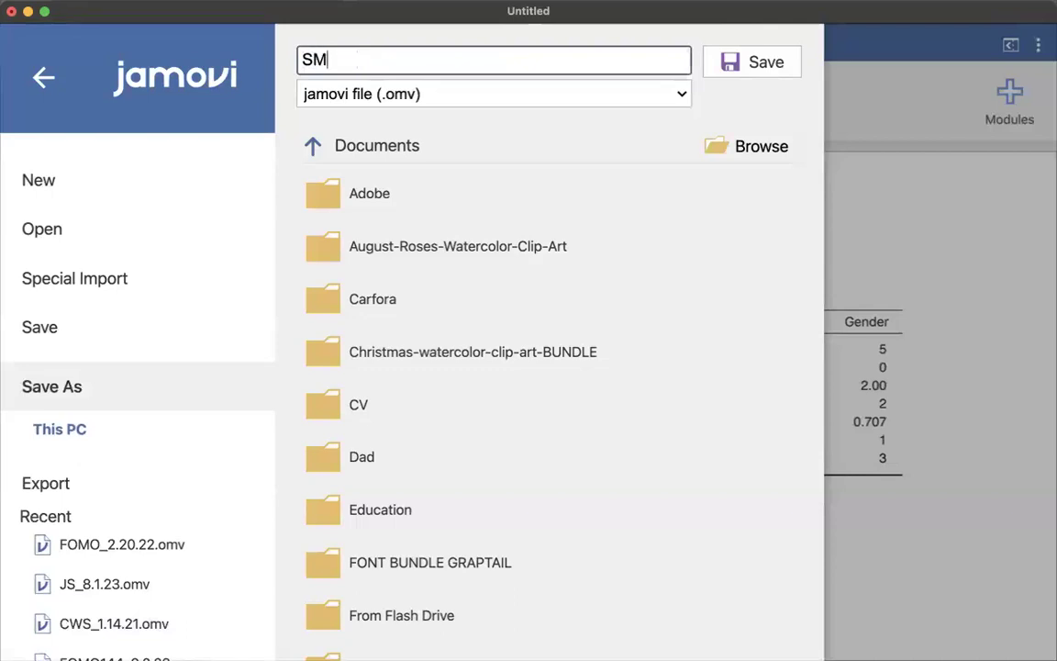
type("A_8.14.2023")
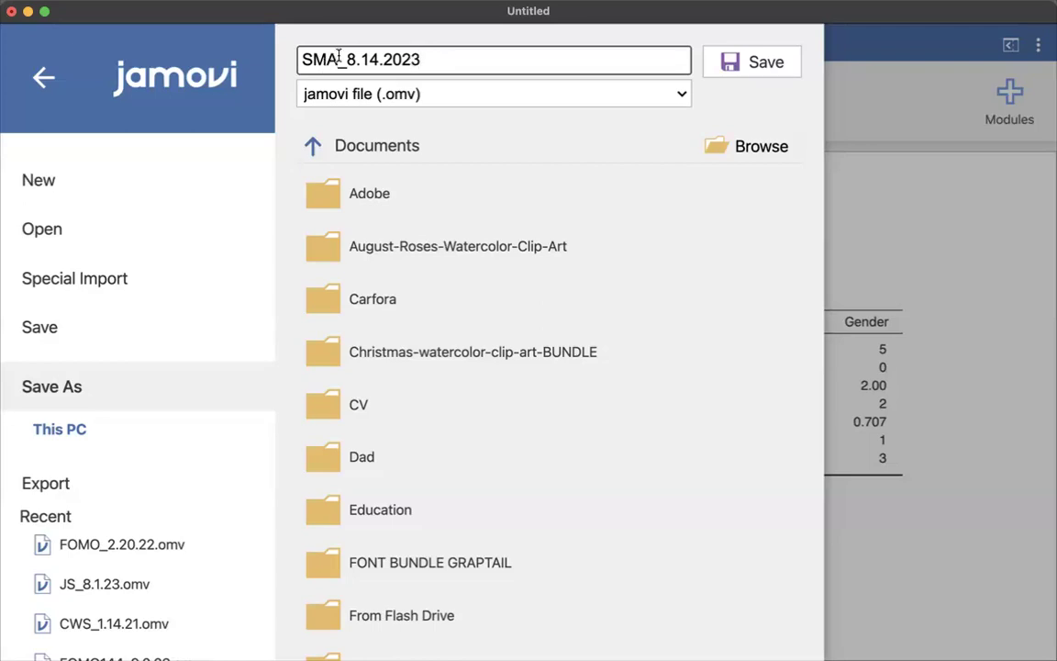
left_click_drag(306, 59, 446, 59)
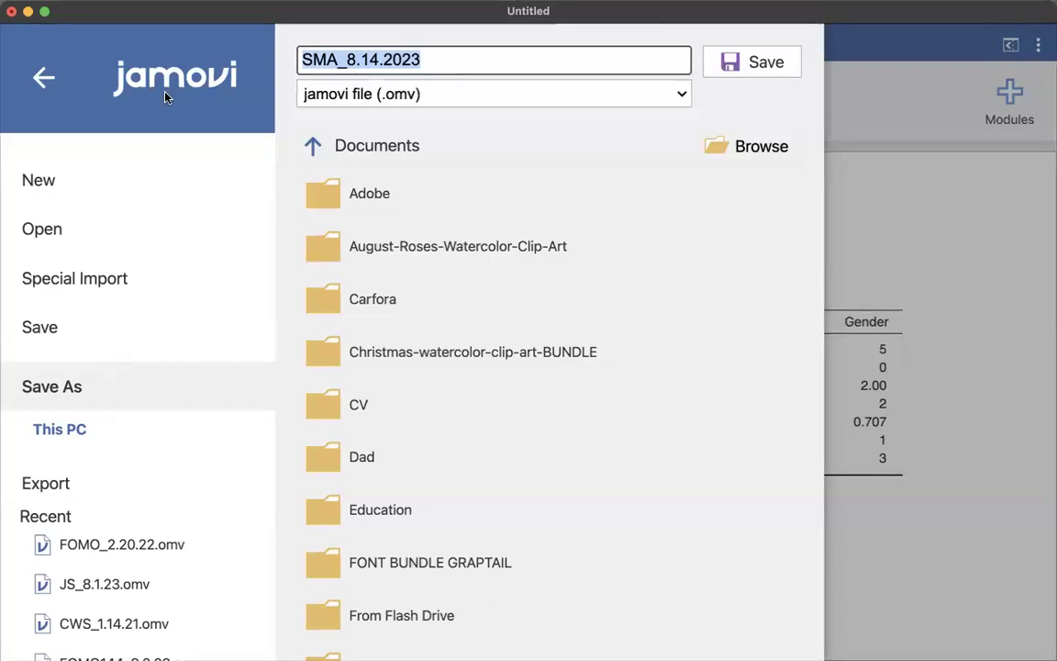
left_click(767, 71)
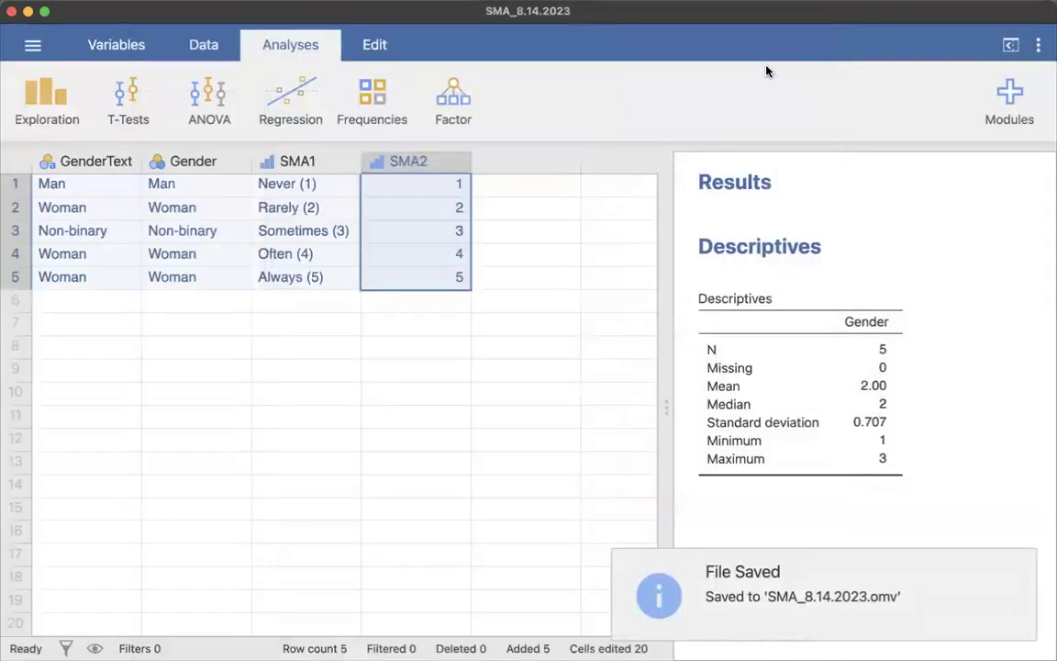